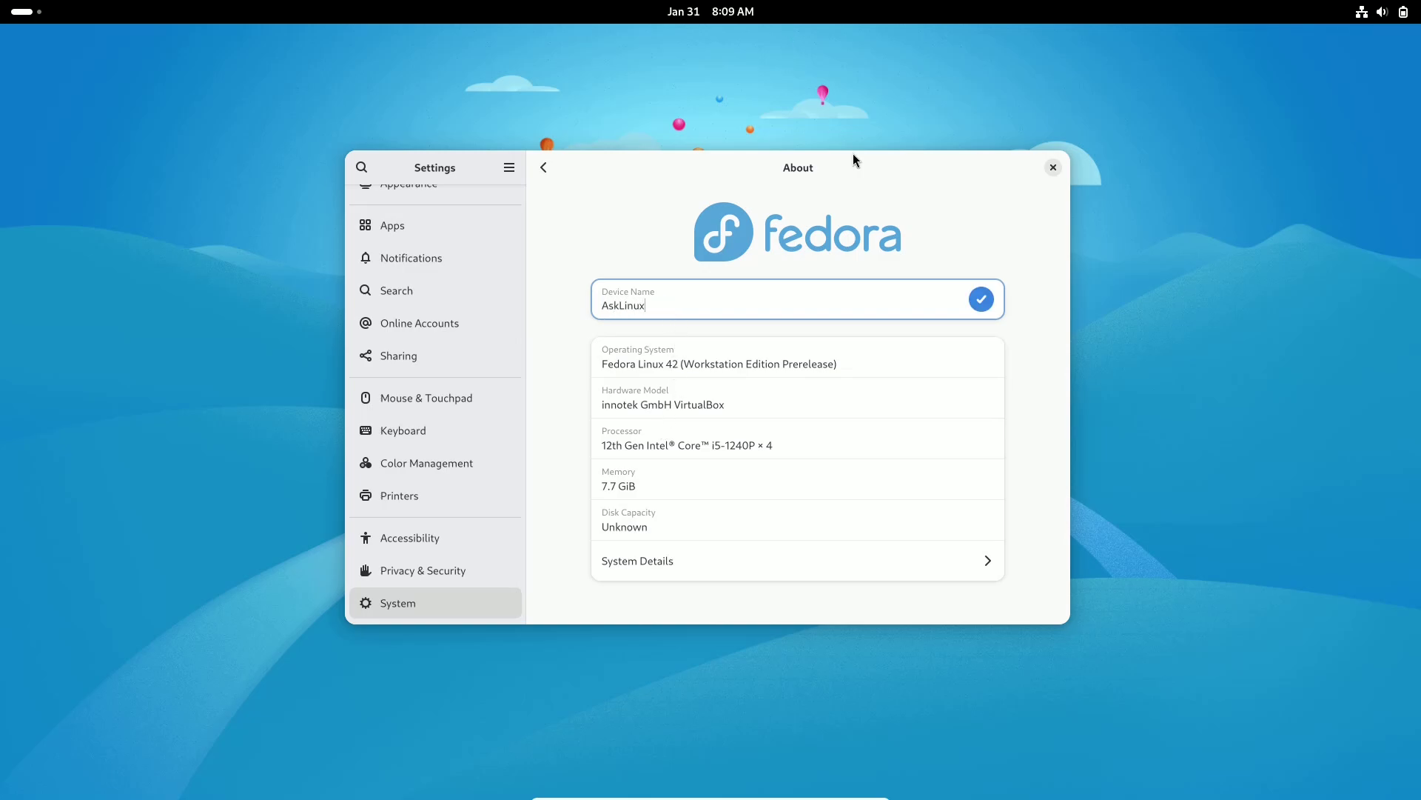
Step: Keep AskLinux as the device name and open System Details, selecting the OS name text
left_click(981, 299)
left_click(852, 559)
left_click_drag(659, 323, 801, 324)
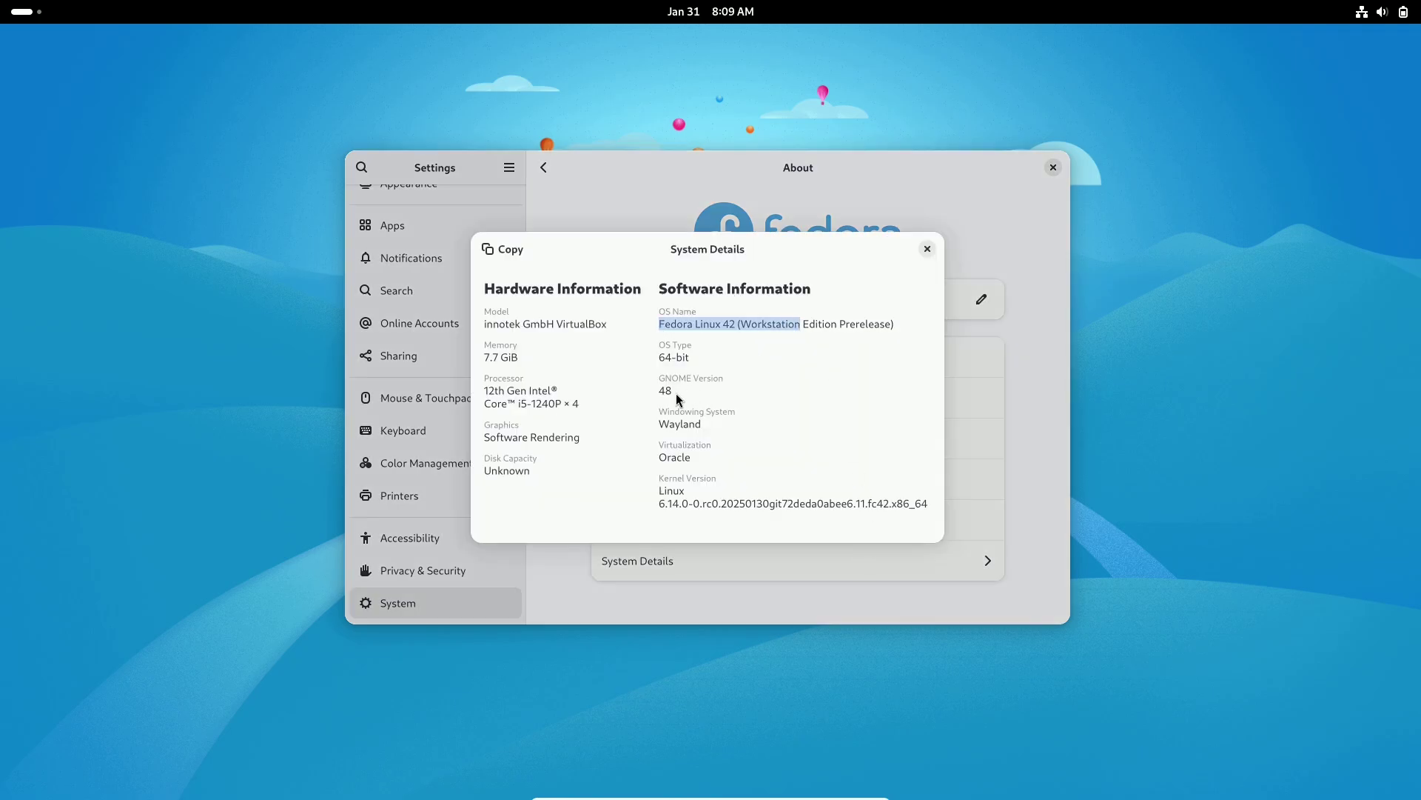
Step: Close System Details, set Quick Settings power mode to Performance, and toggle Dark Style on then off
left_click(927, 249)
left_click(1366, 15)
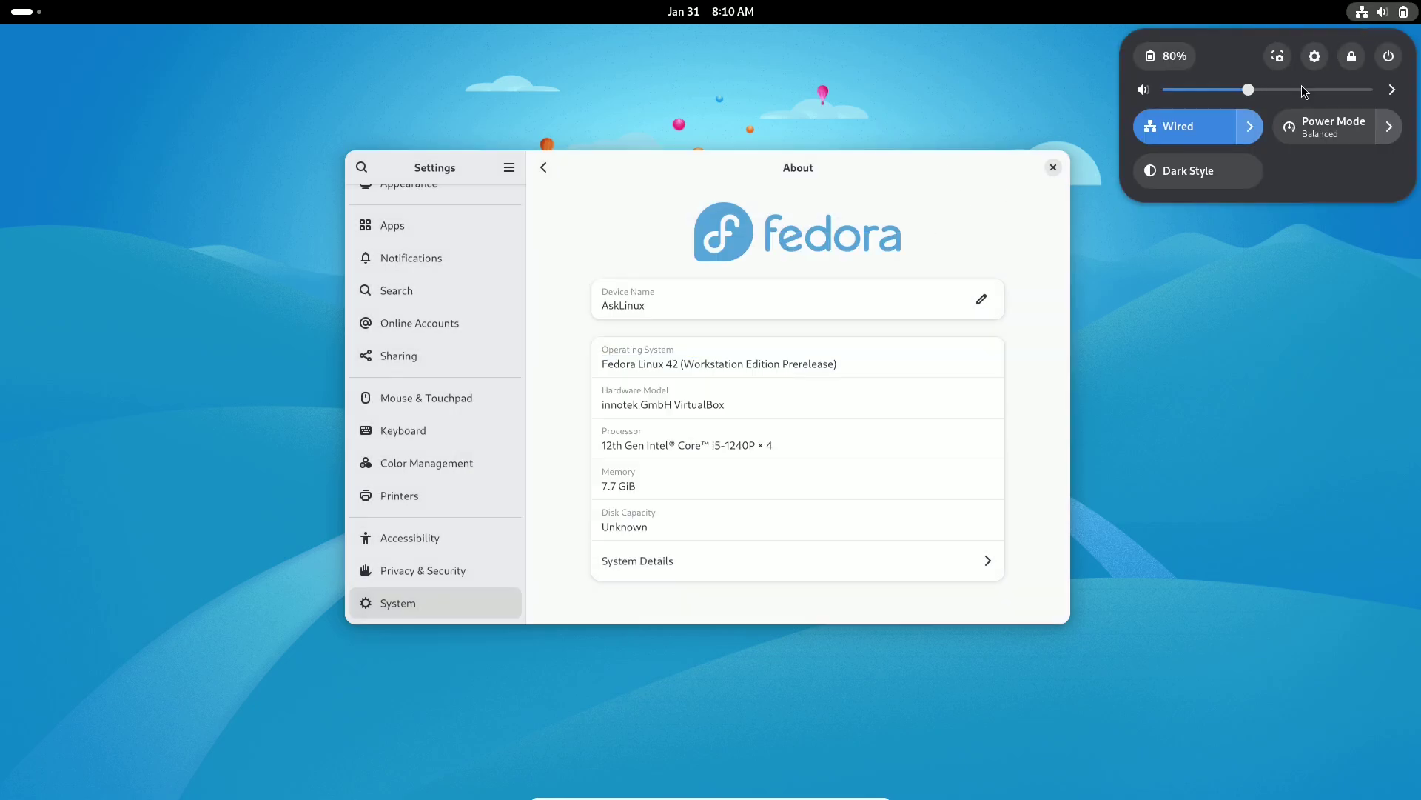
left_click(1387, 137)
left_click(1250, 214)
left_click(1219, 178)
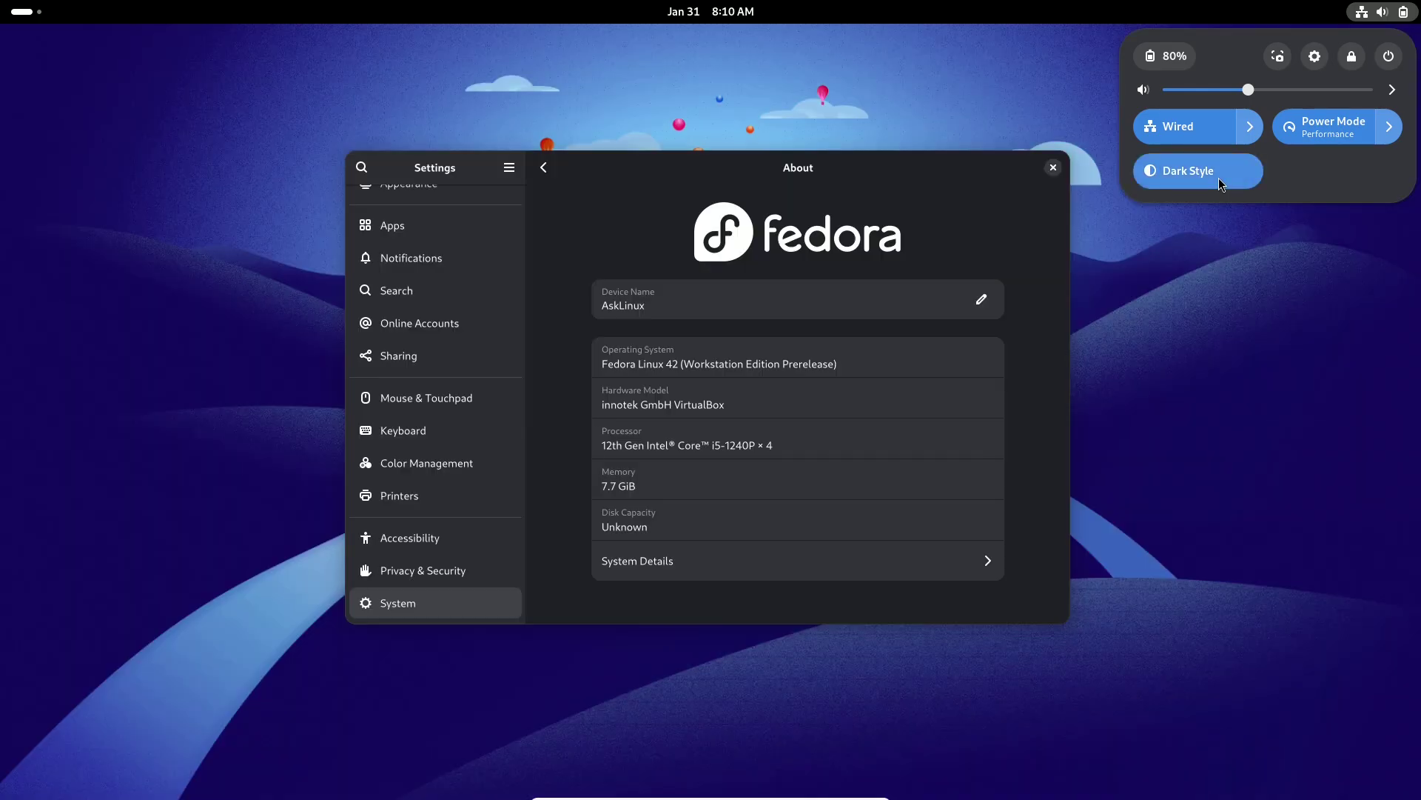
left_click(1219, 178)
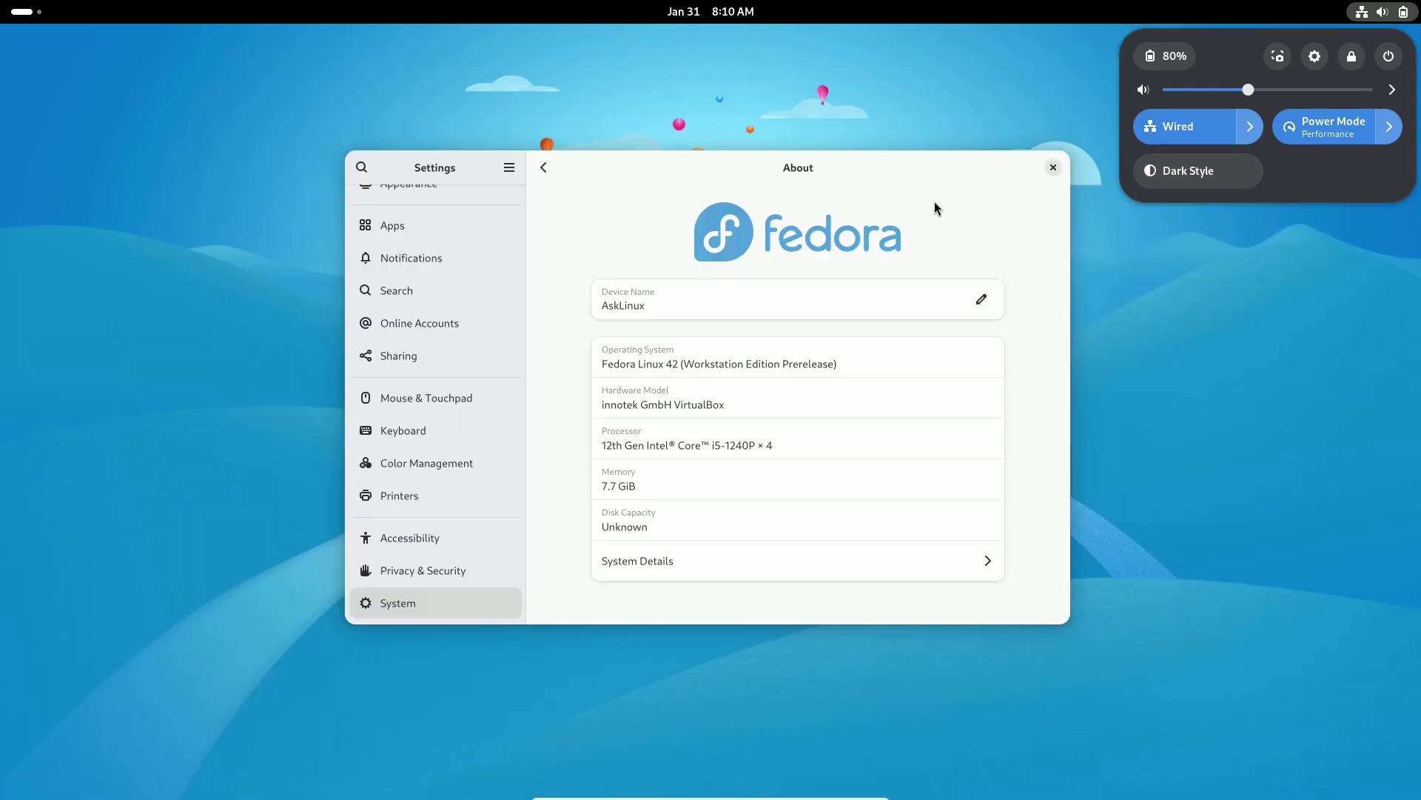
Step: Maximize the Settings window and review System Details, selecting the kernel version text
left_click(934, 202)
double_click(924, 153)
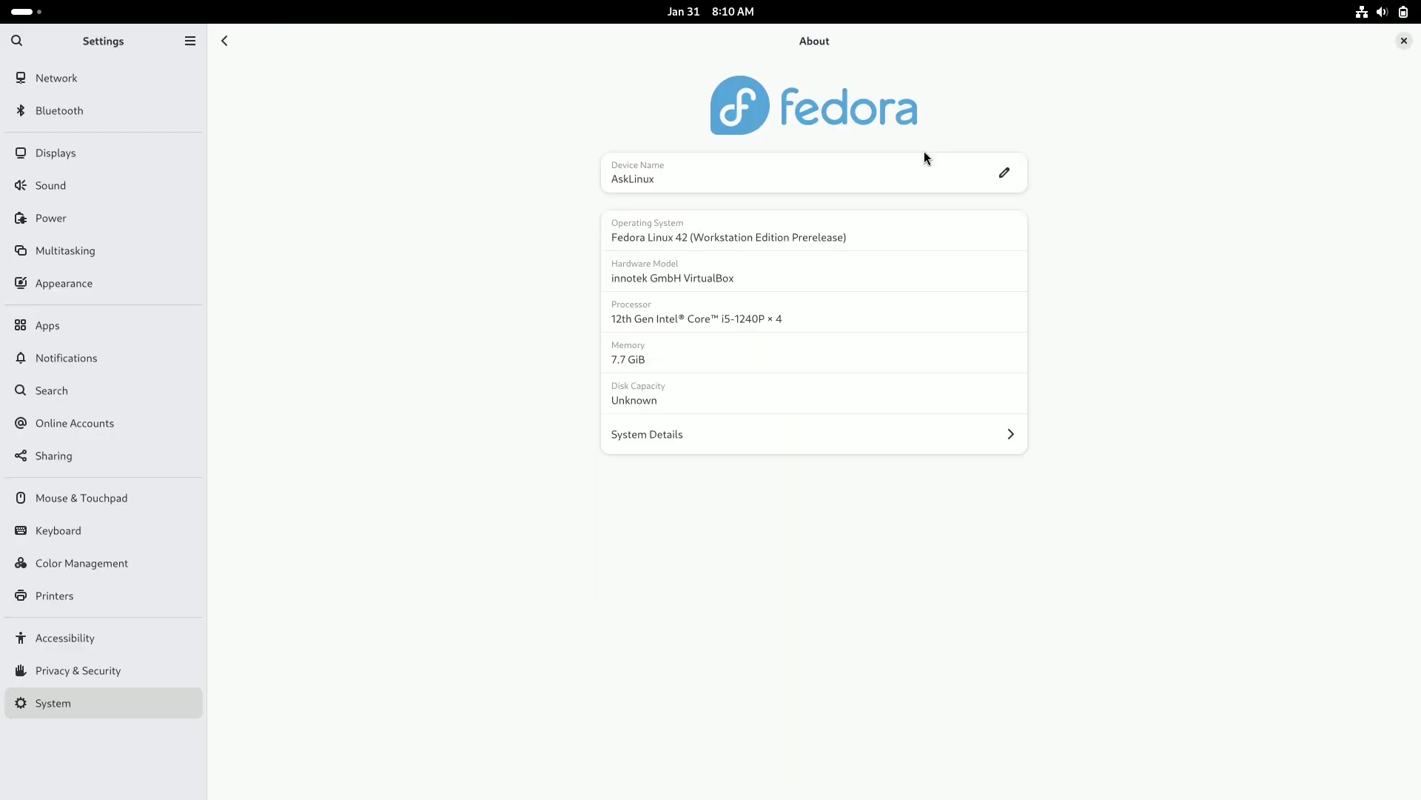
left_click(746, 432)
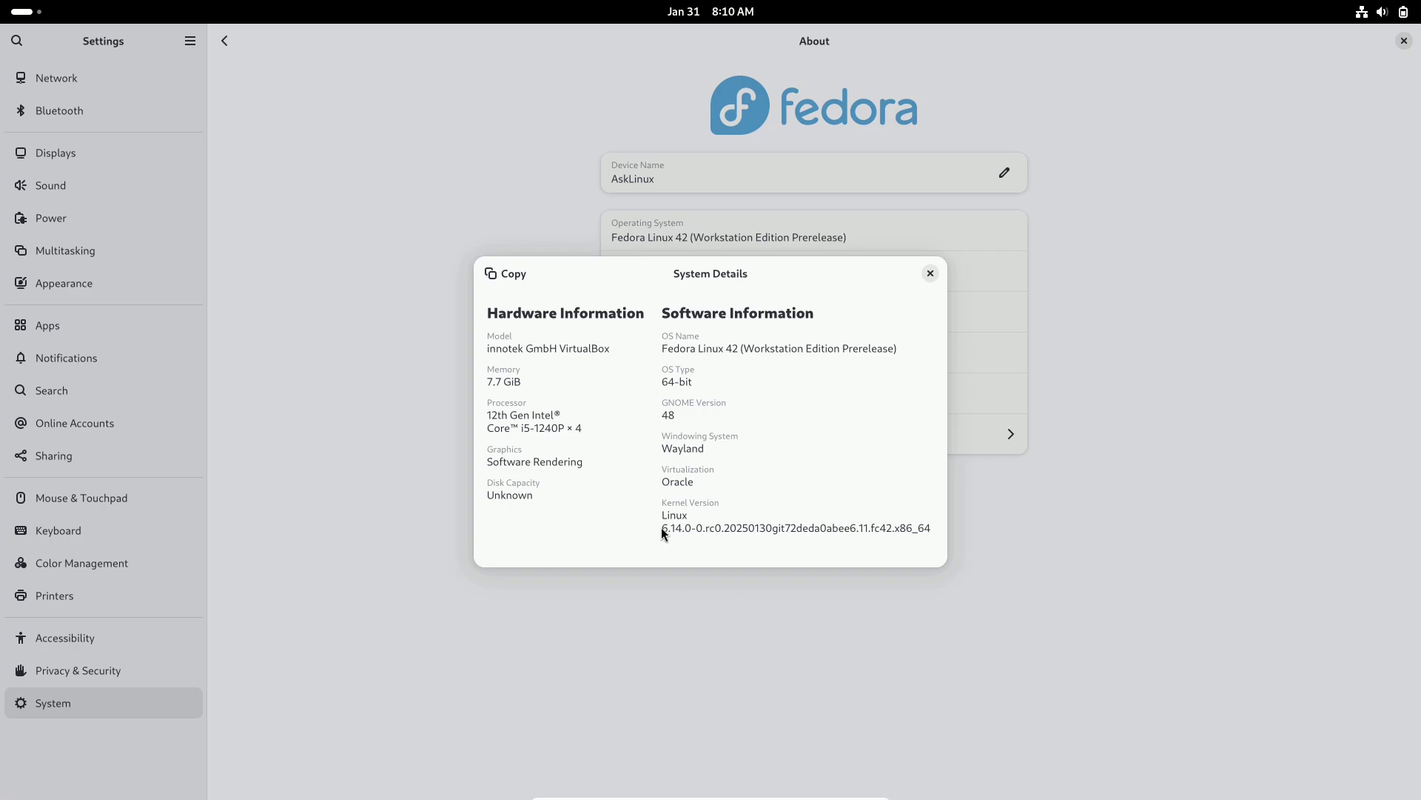
left_click_drag(754, 528, 658, 523)
left_click(930, 273)
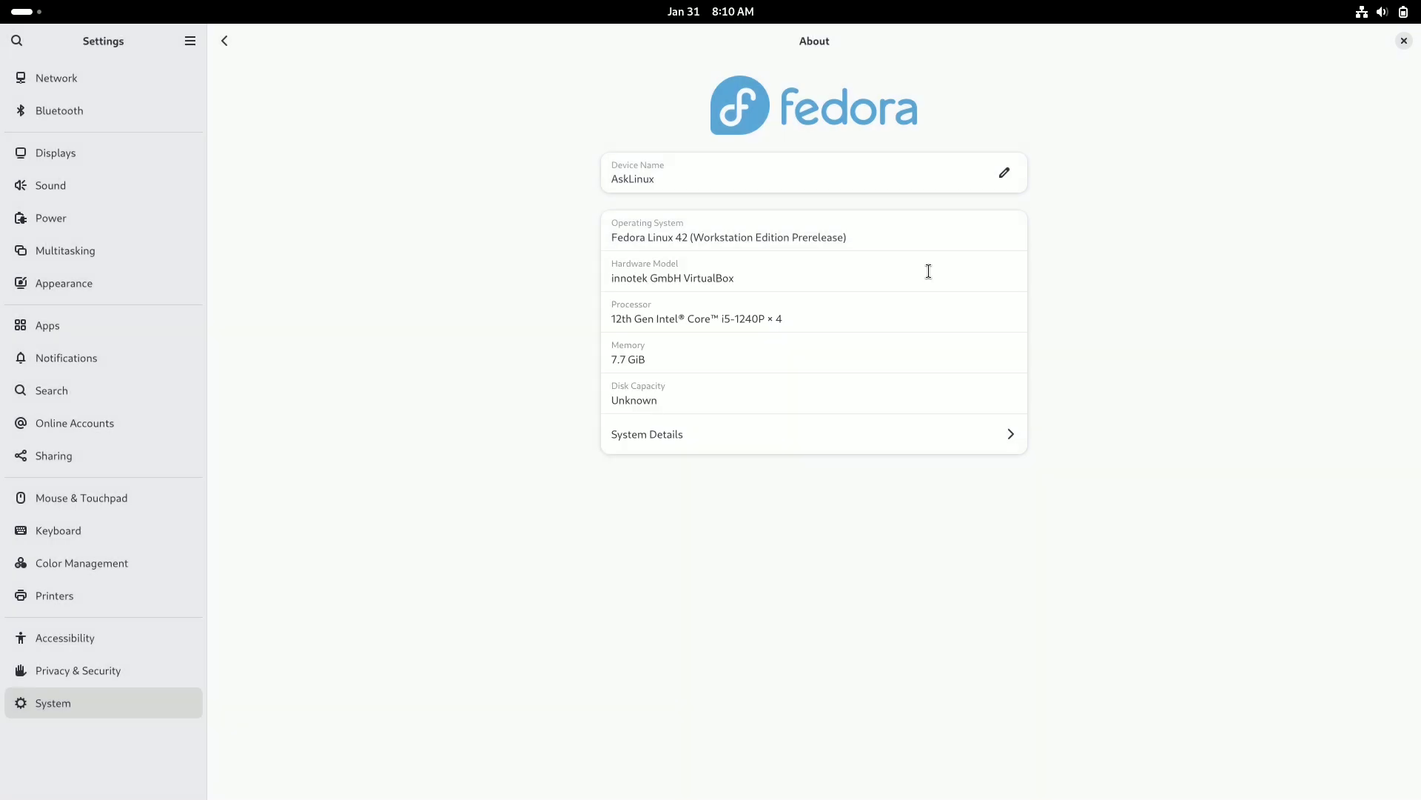
Step: Browse Network, Bluetooth, Displays, Night Light and Sound, then enable Show Battery Percentage in Power
left_click(161, 77)
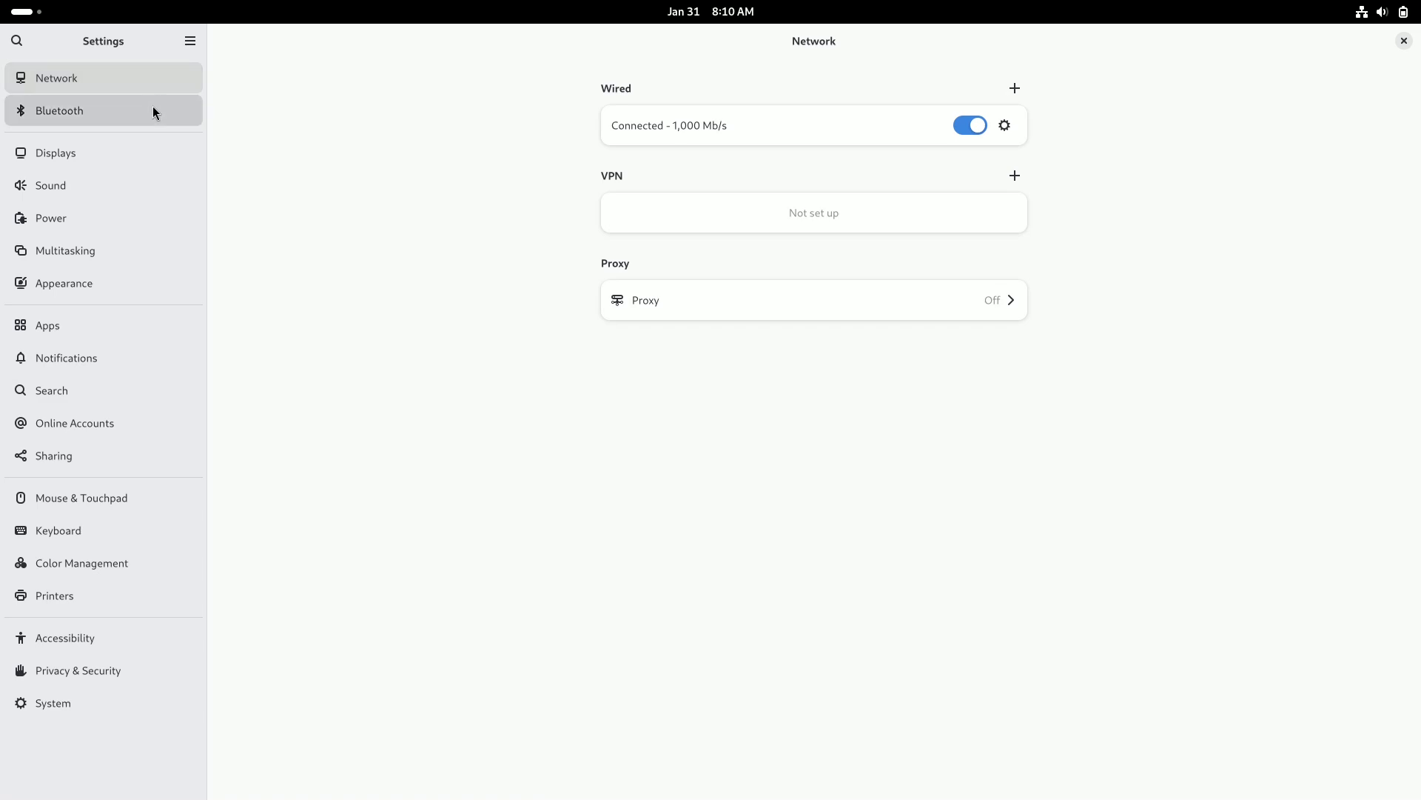
left_click(152, 110)
left_click(137, 143)
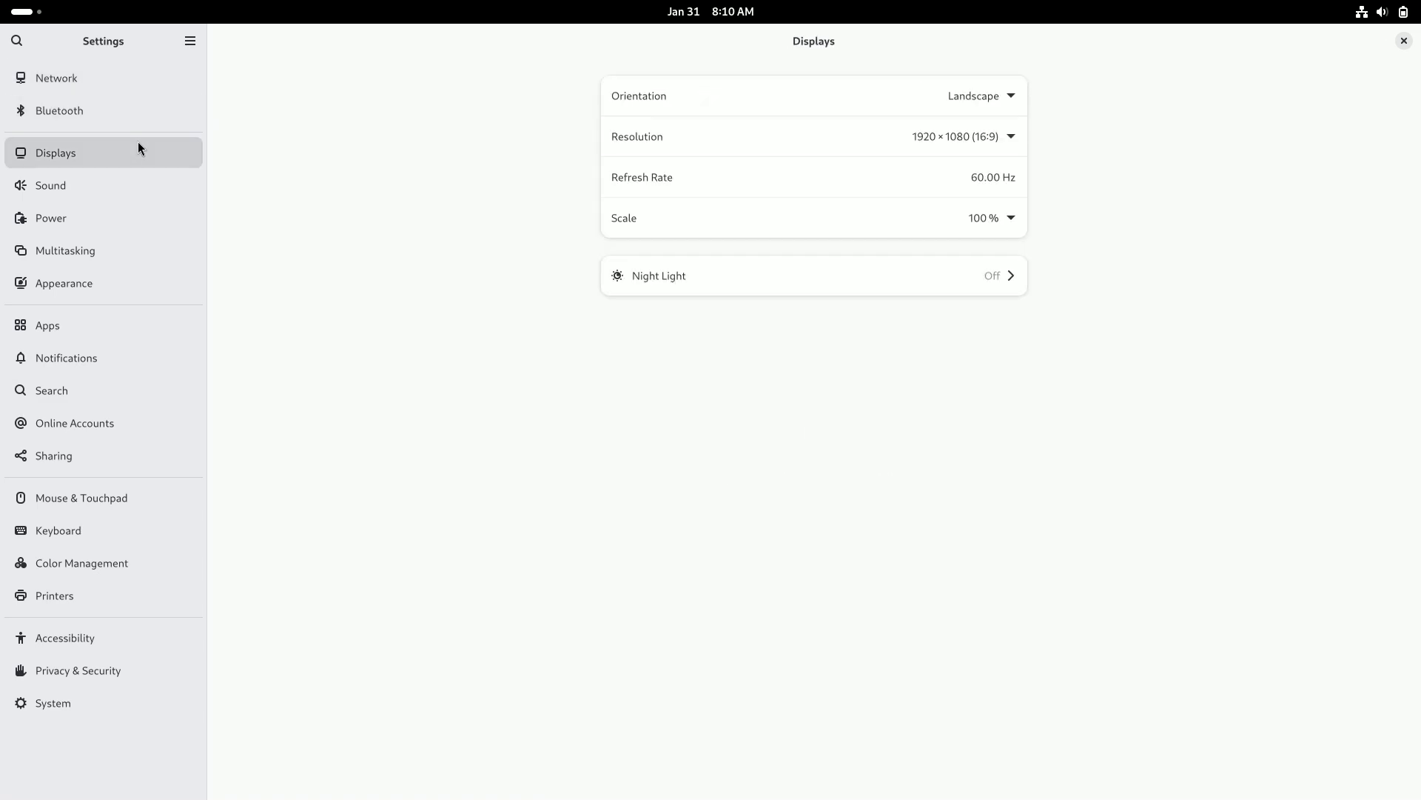
left_click(826, 293)
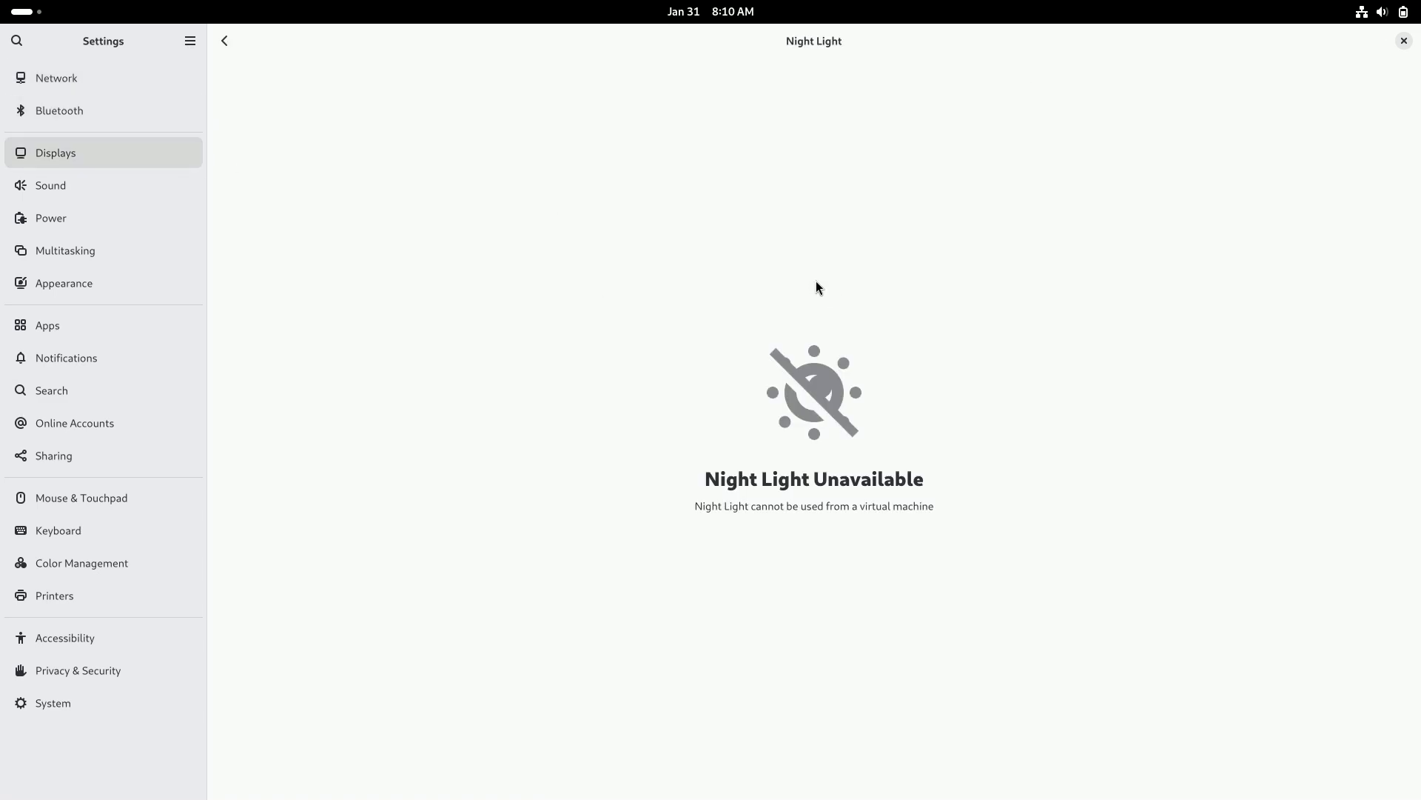
left_click(100, 184)
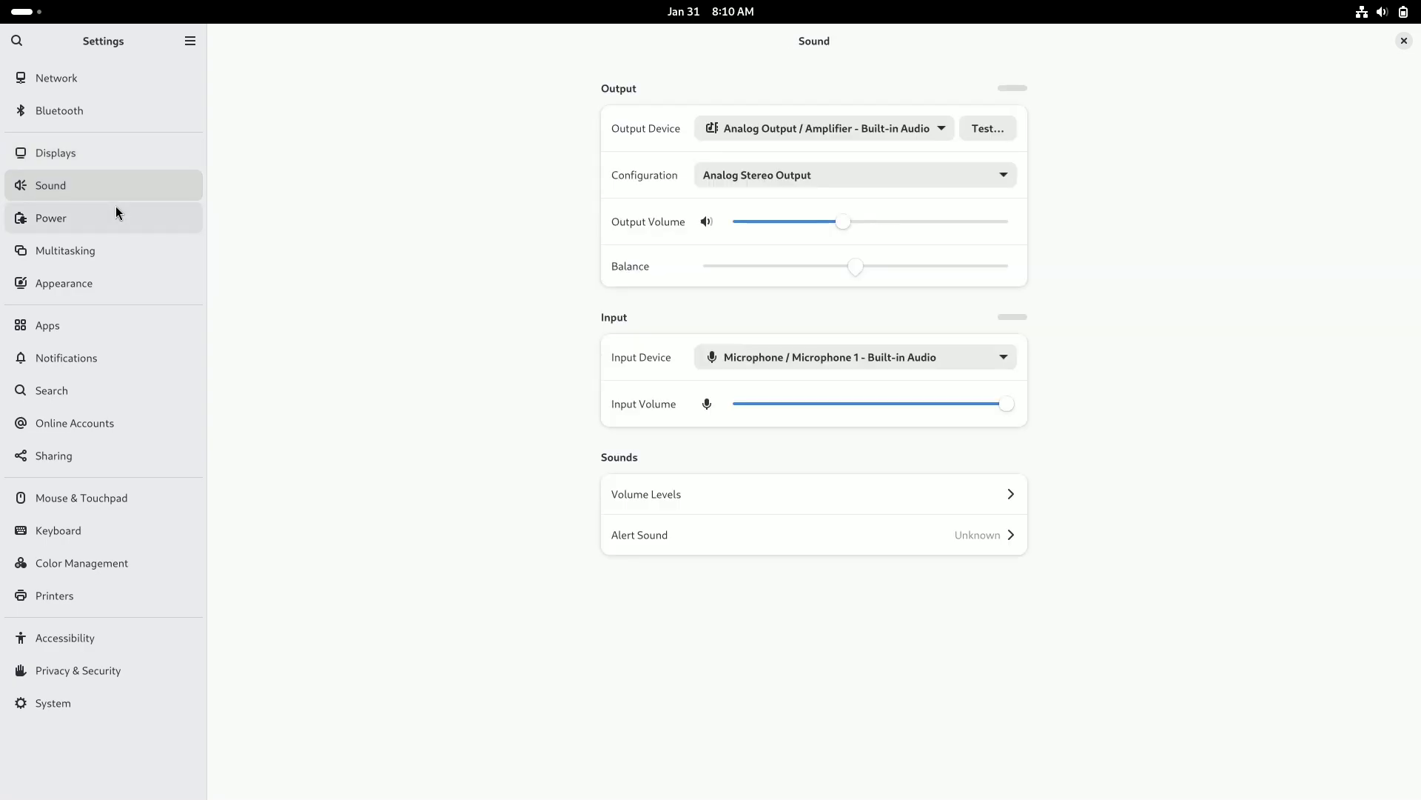
left_click(115, 208)
left_click(992, 394)
Step: View the Multitasking page, then go to the Appearance settings
left_click(90, 253)
scroll(348, 425, "down", 5)
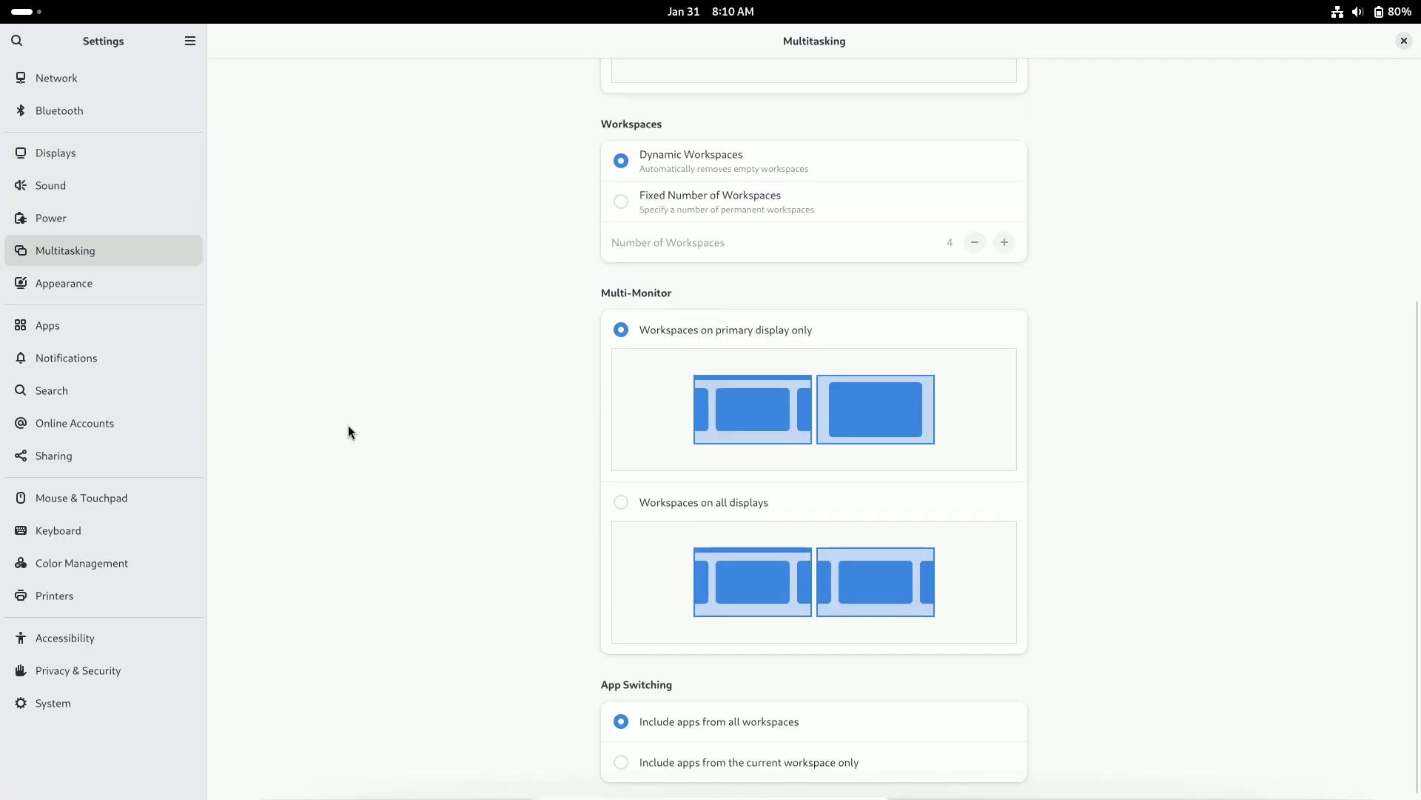
left_click(102, 283)
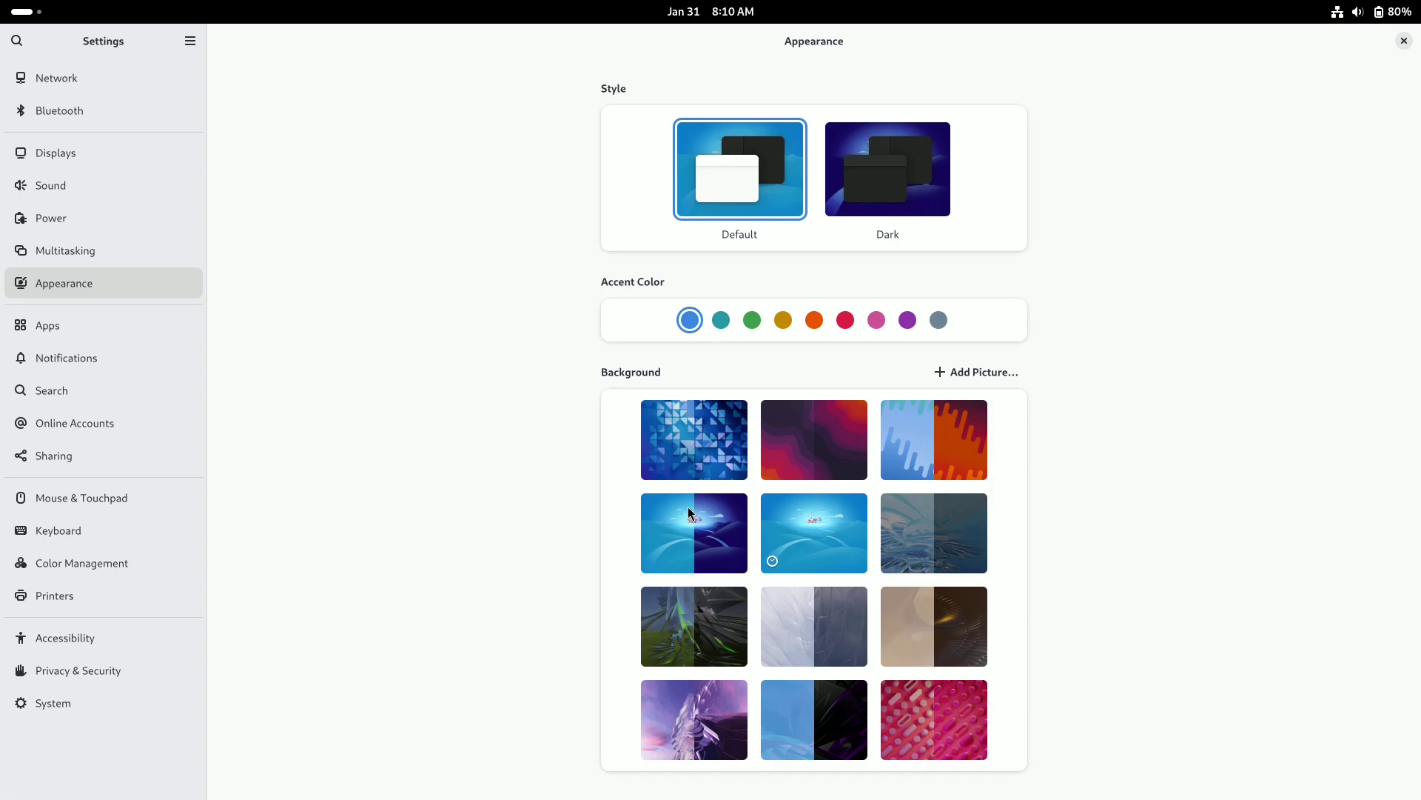
Step: View the Apps page, then peek at the calendar panel and Quick Settings
left_click(164, 326)
scroll(900, 402, "down", 10)
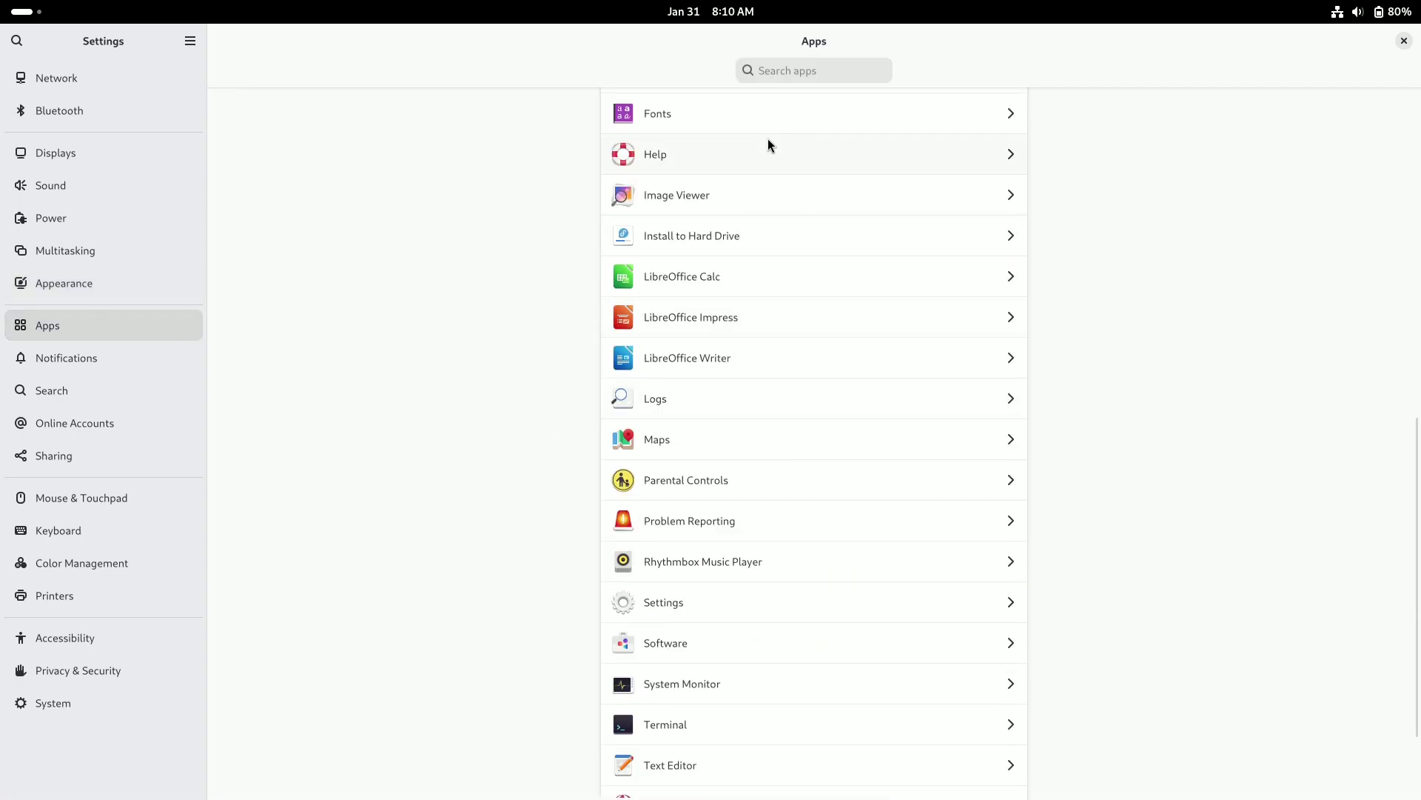
left_click(733, 15)
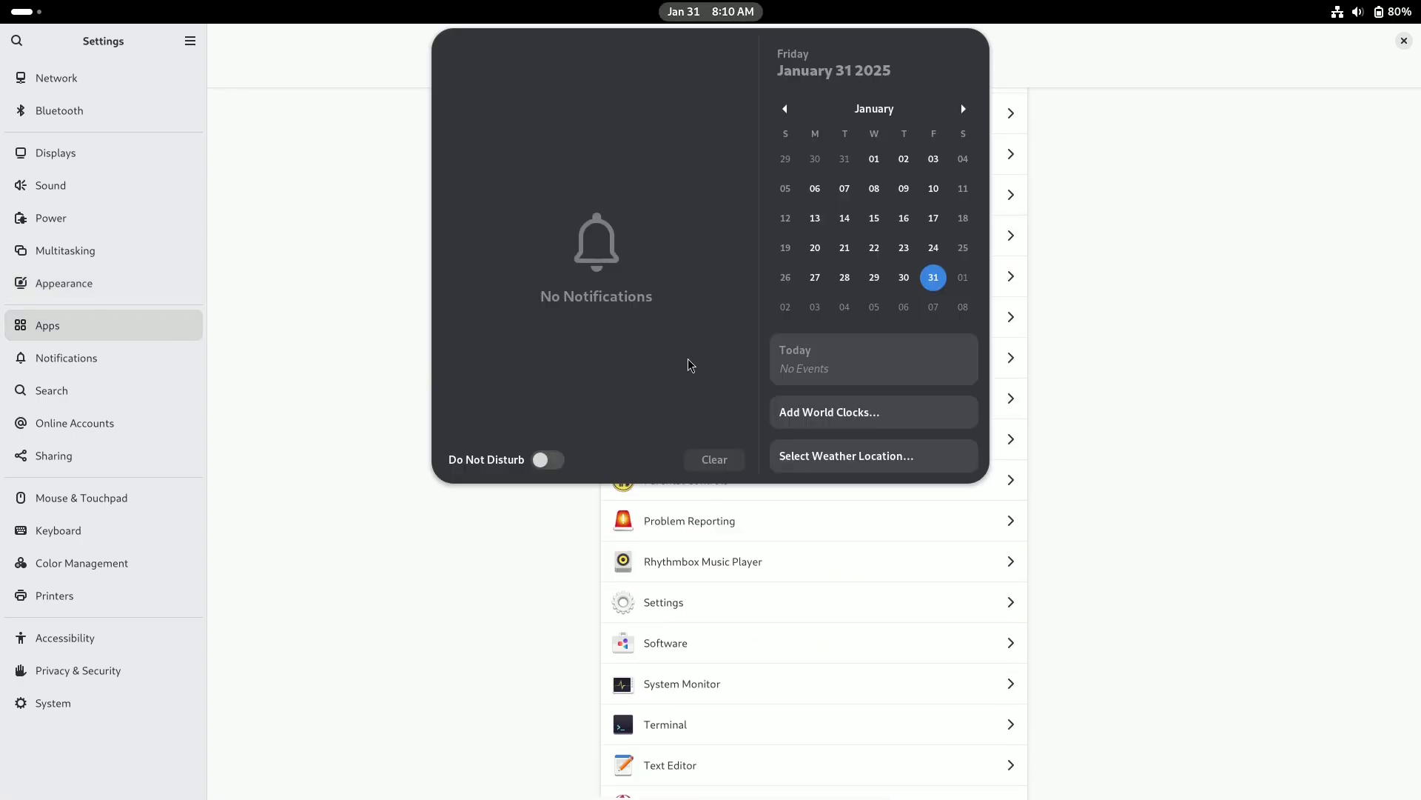
left_click(1328, 91)
left_click(1381, 21)
left_click(1185, 302)
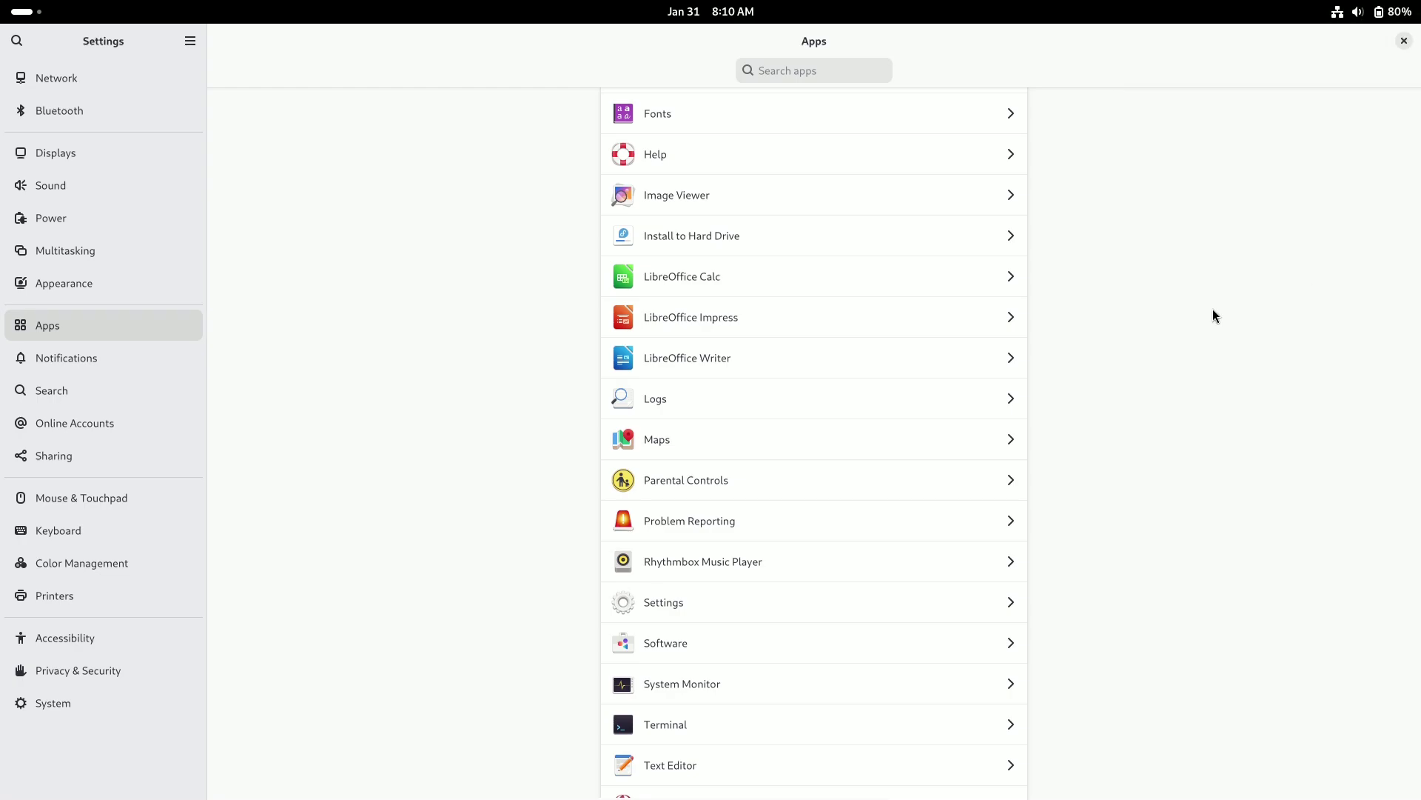
Step: Browse Notifications, Search, Online Accounts and Sharing, then set mouse scrolling to Natural
left_click(145, 348)
left_click(100, 391)
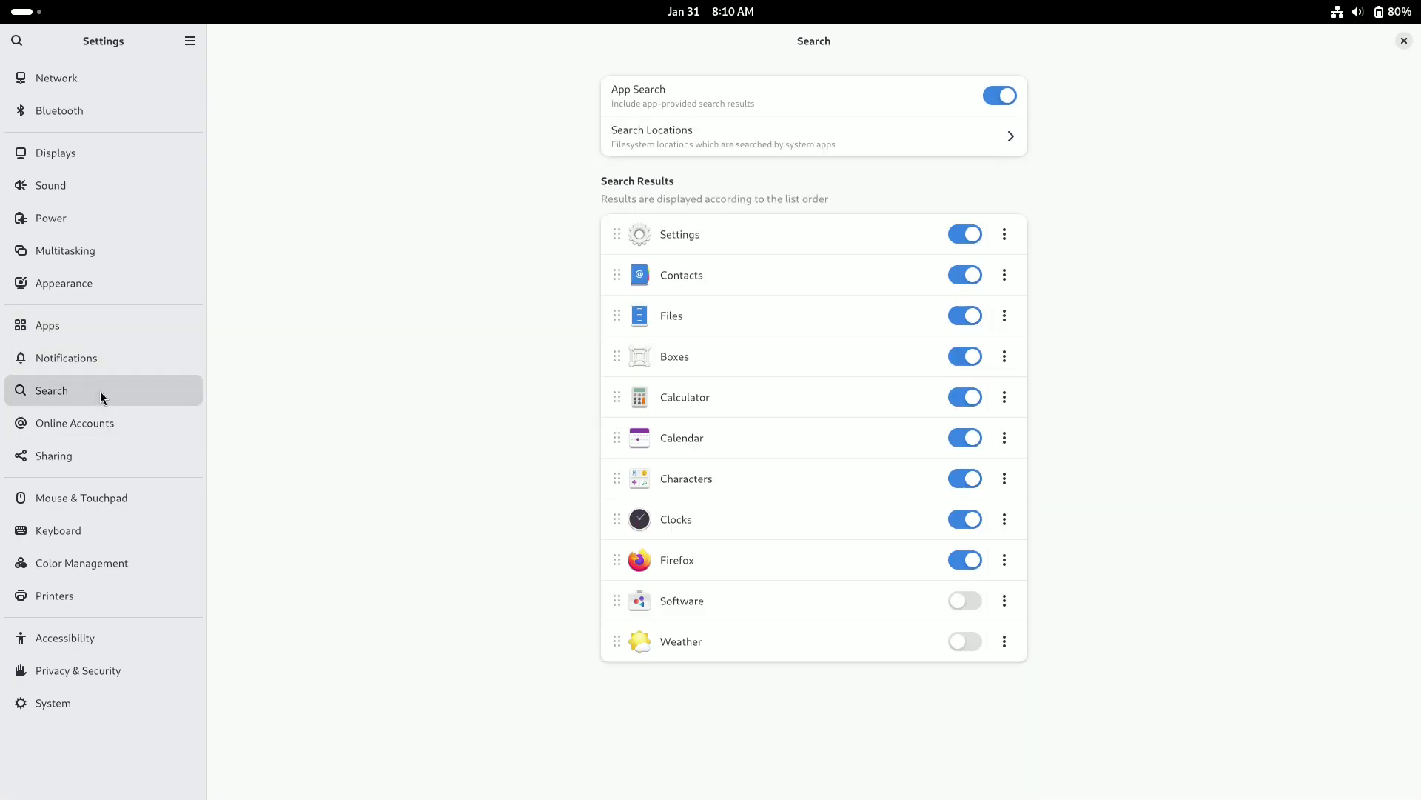
left_click(109, 419)
left_click(117, 448)
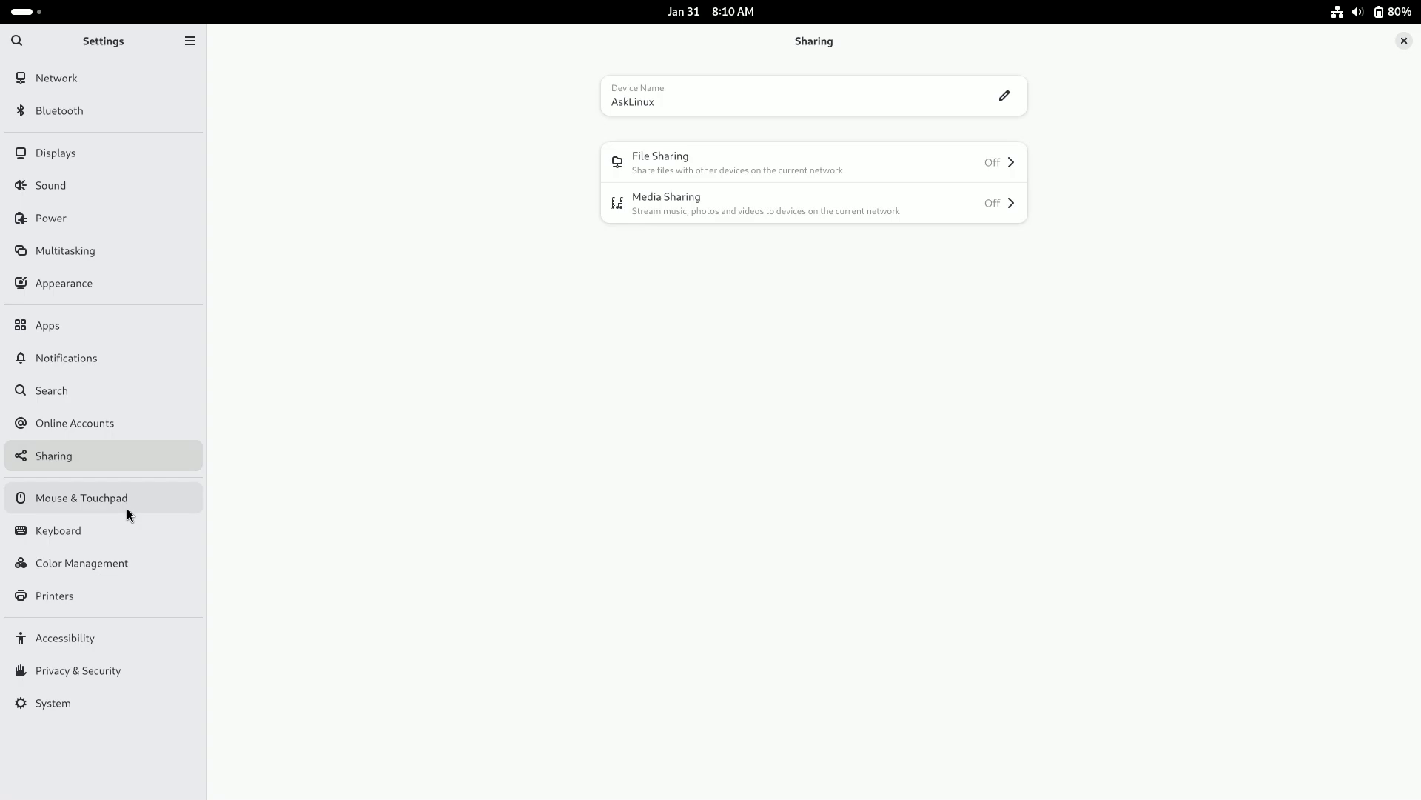
left_click(127, 509)
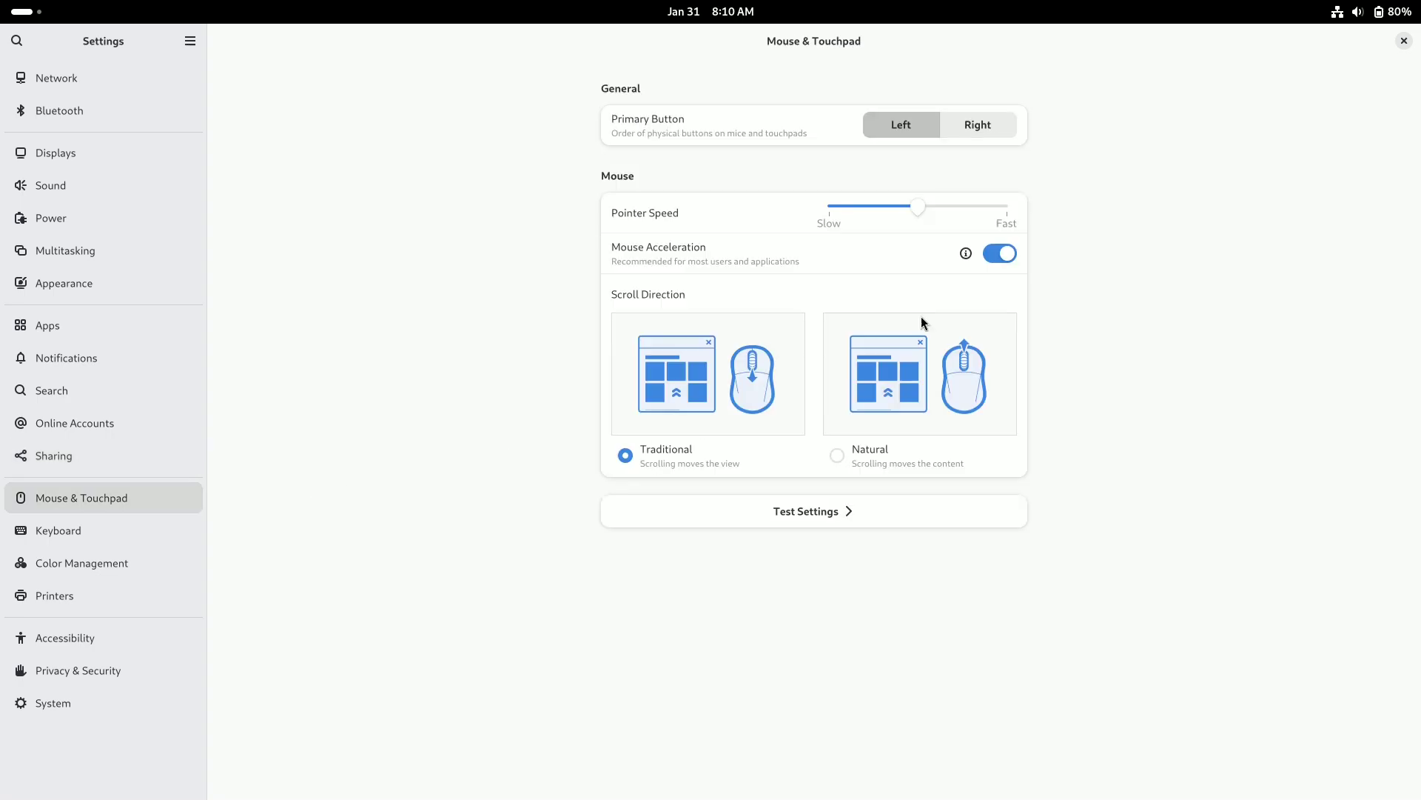
left_click(841, 459)
Step: Look through the Keyboard, Color Management and Printers pages
left_click(126, 530)
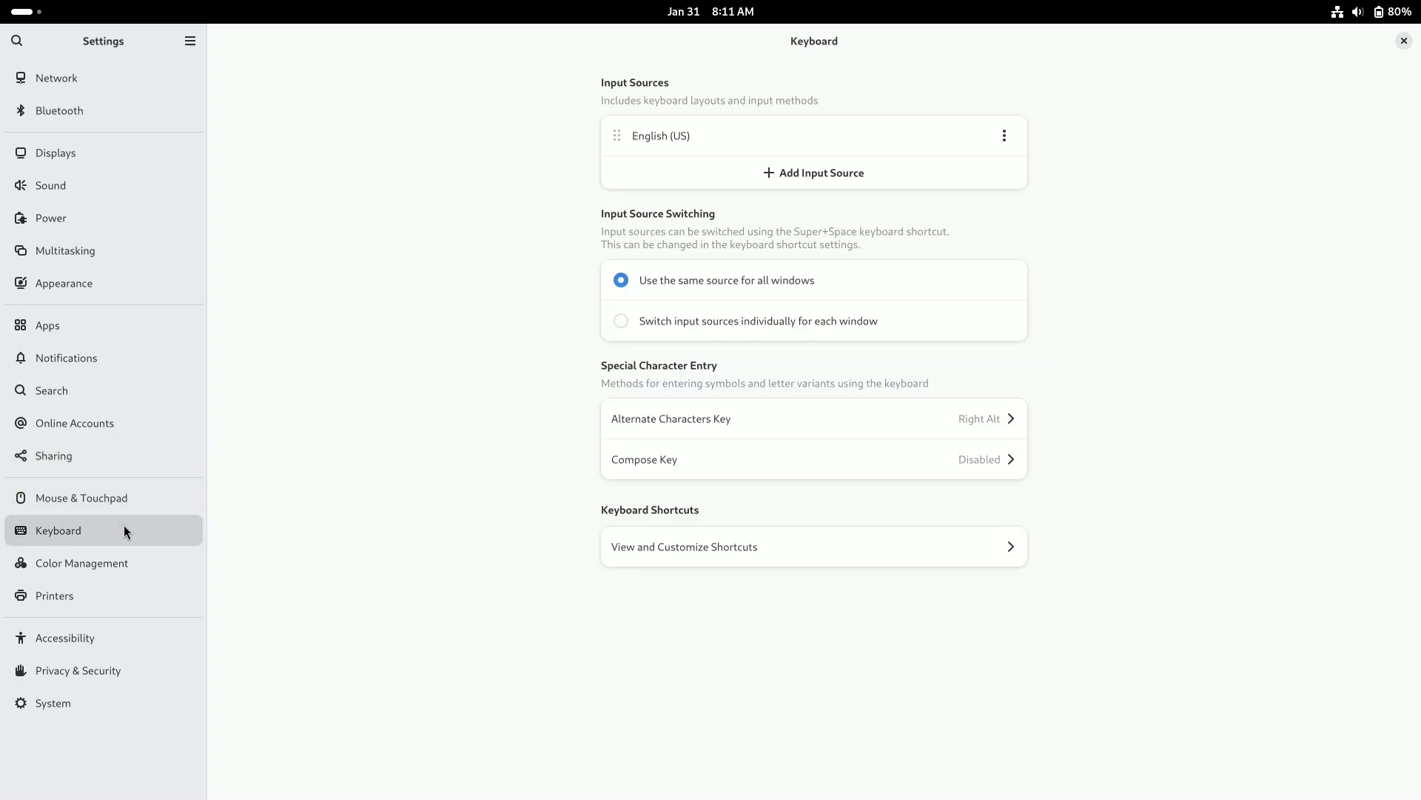
left_click(157, 564)
left_click(141, 594)
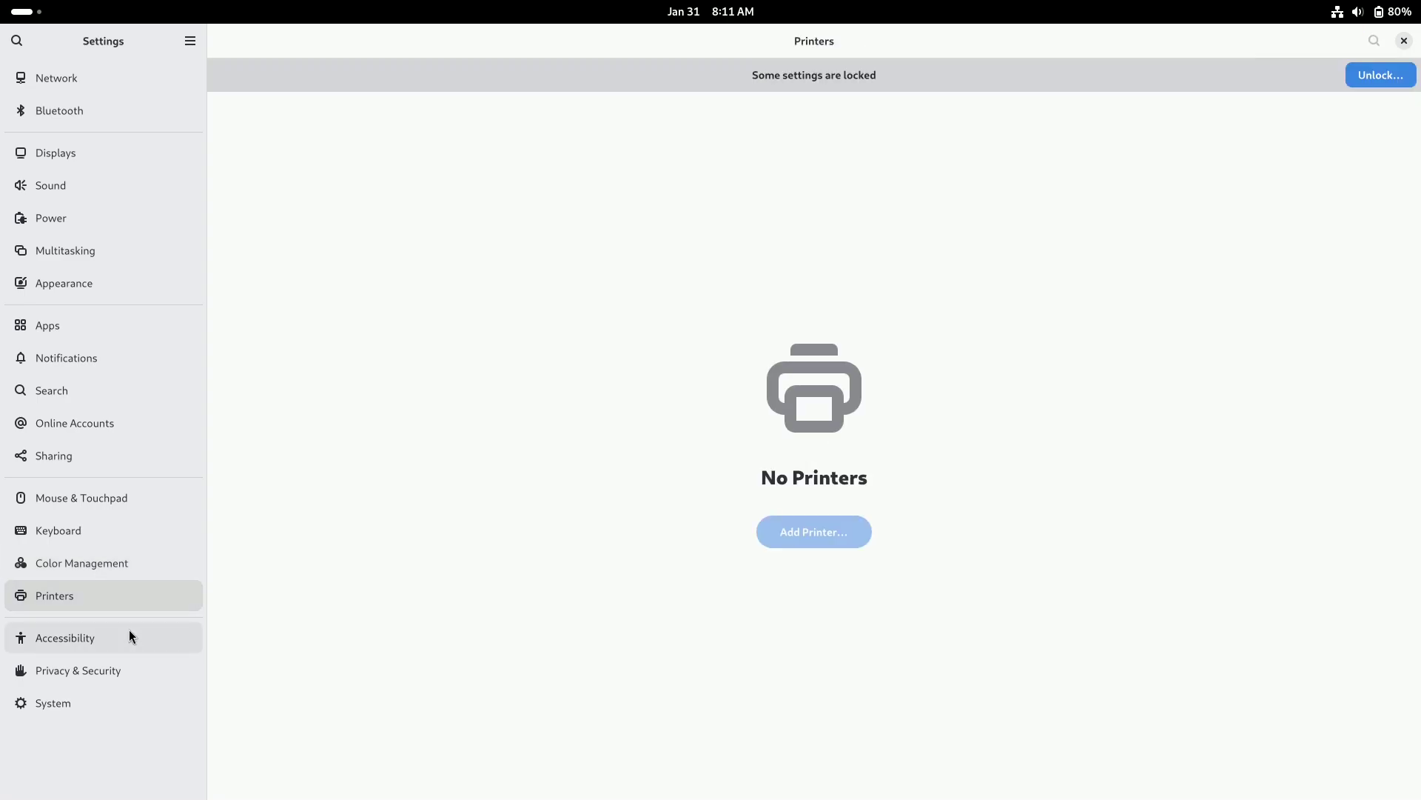
Step: Enable Always Show Accessibility Menu and check the new menu in the top bar
left_click(130, 634)
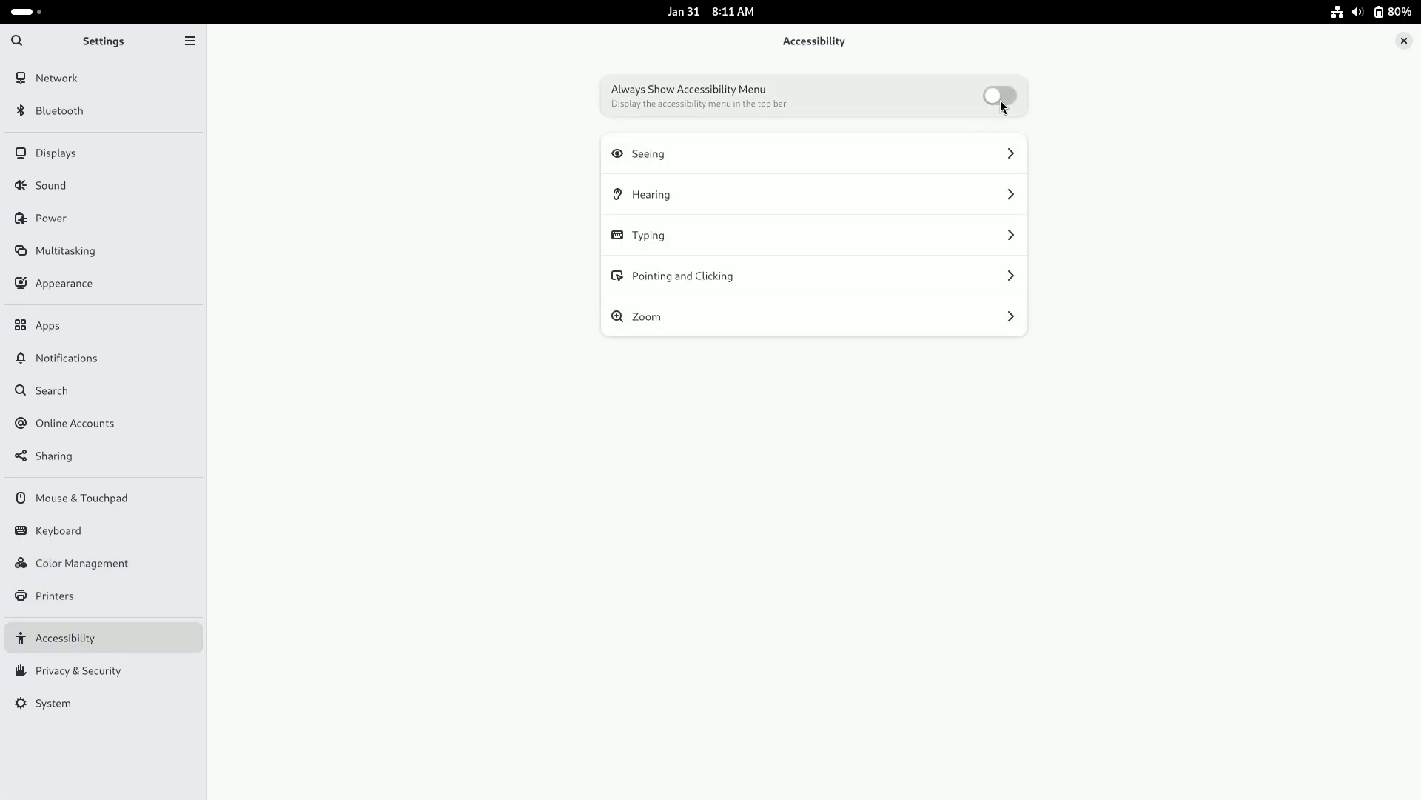
left_click(1001, 100)
left_click(1297, 13)
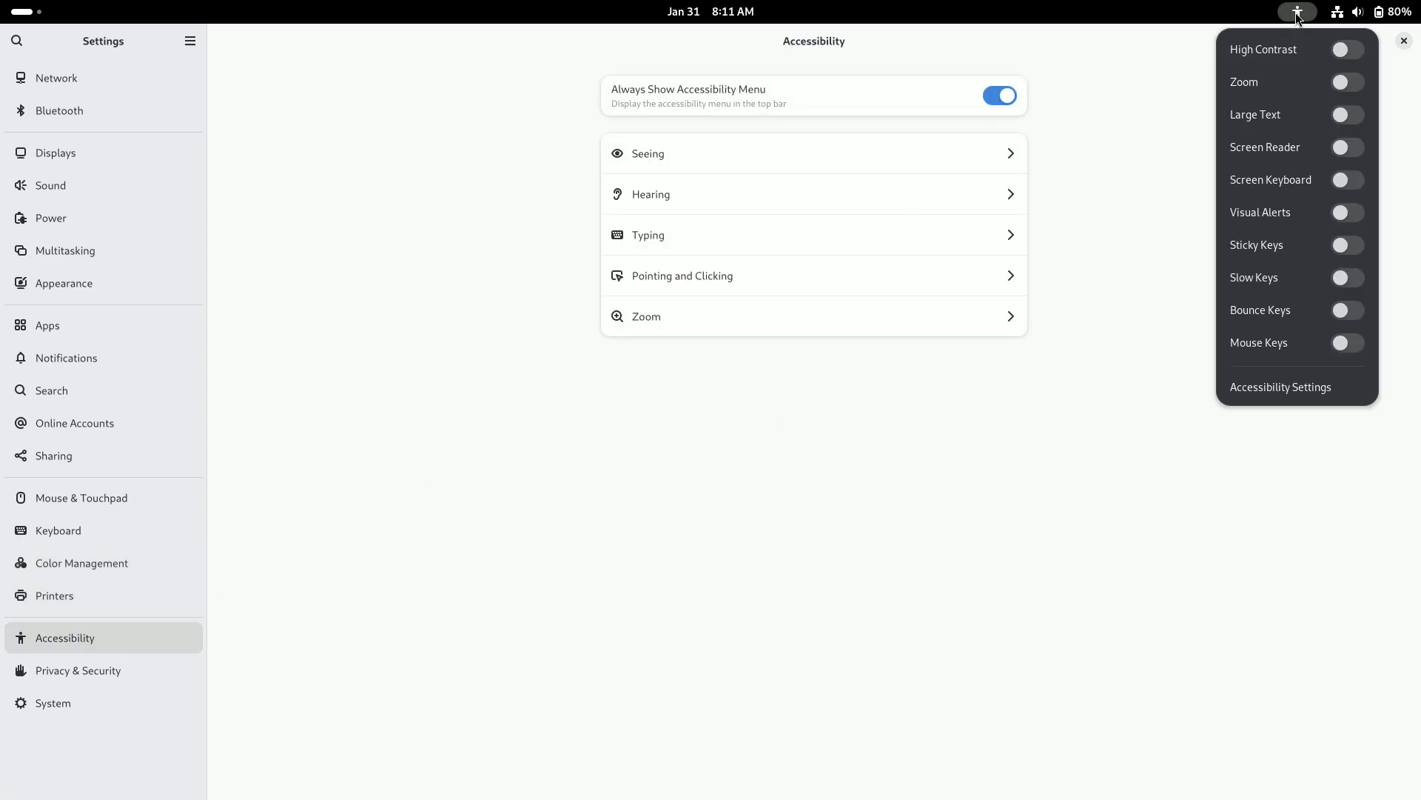
left_click(790, 481)
Step: Review camera access under Privacy & Security, then About and Secure Shell under System
left_click(172, 677)
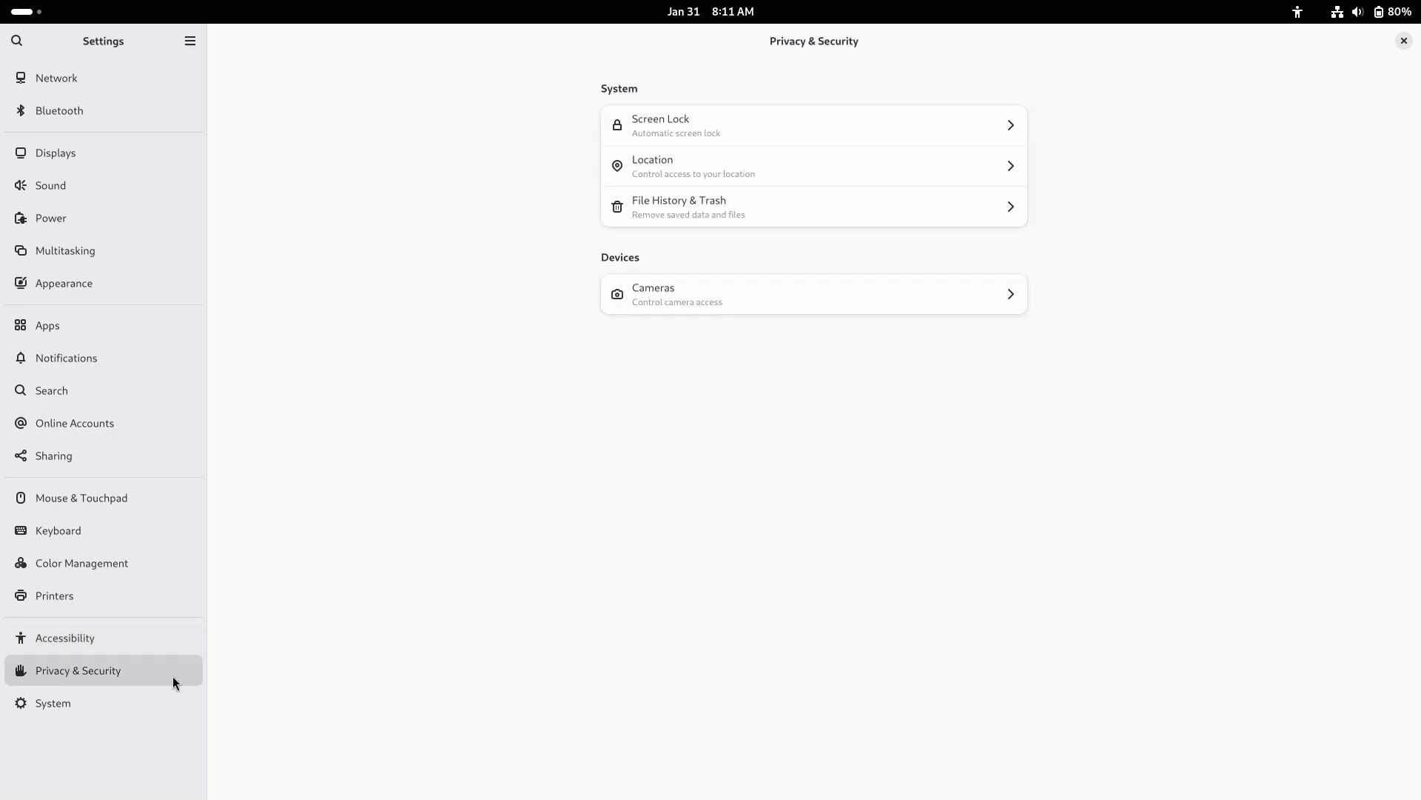
left_click(681, 300)
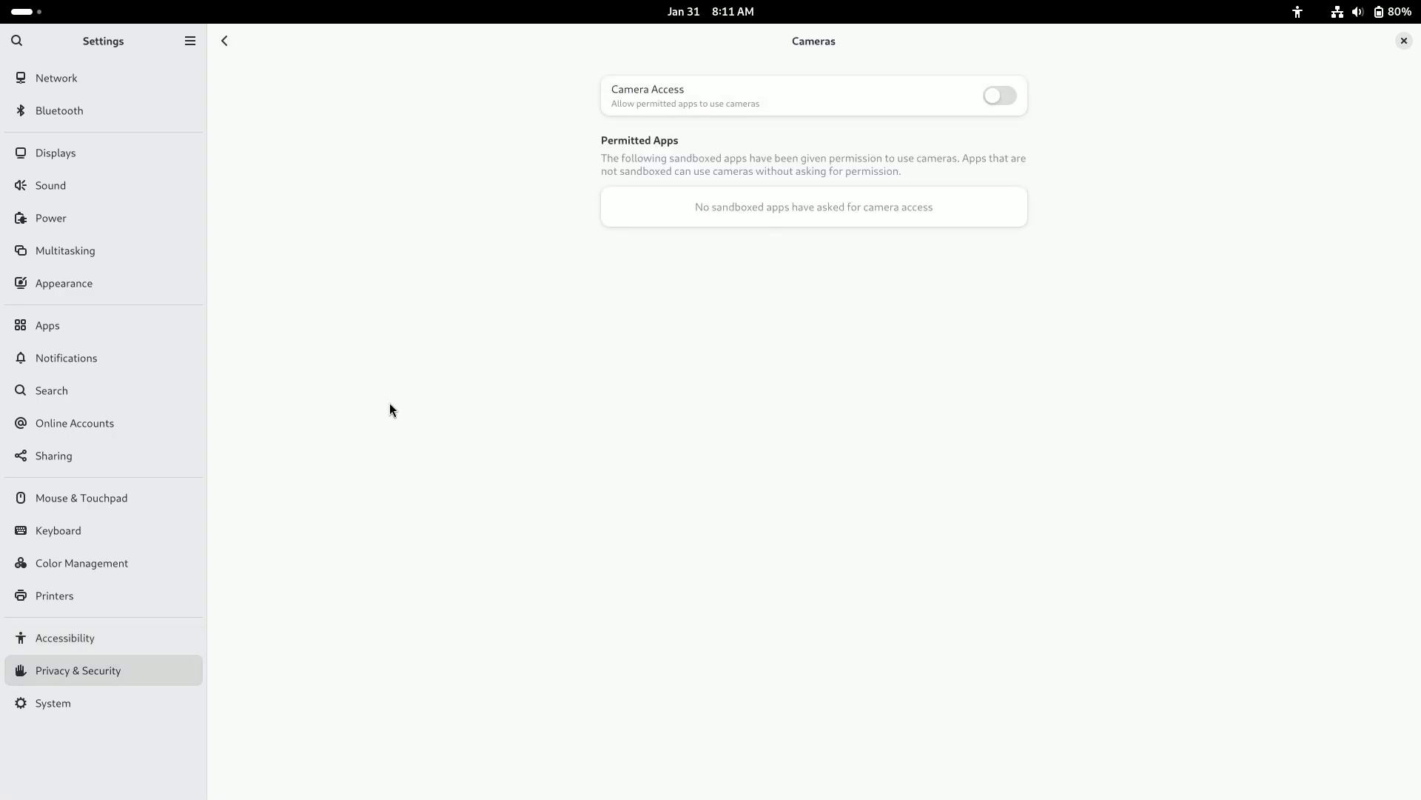
left_click(131, 700)
left_click(762, 300)
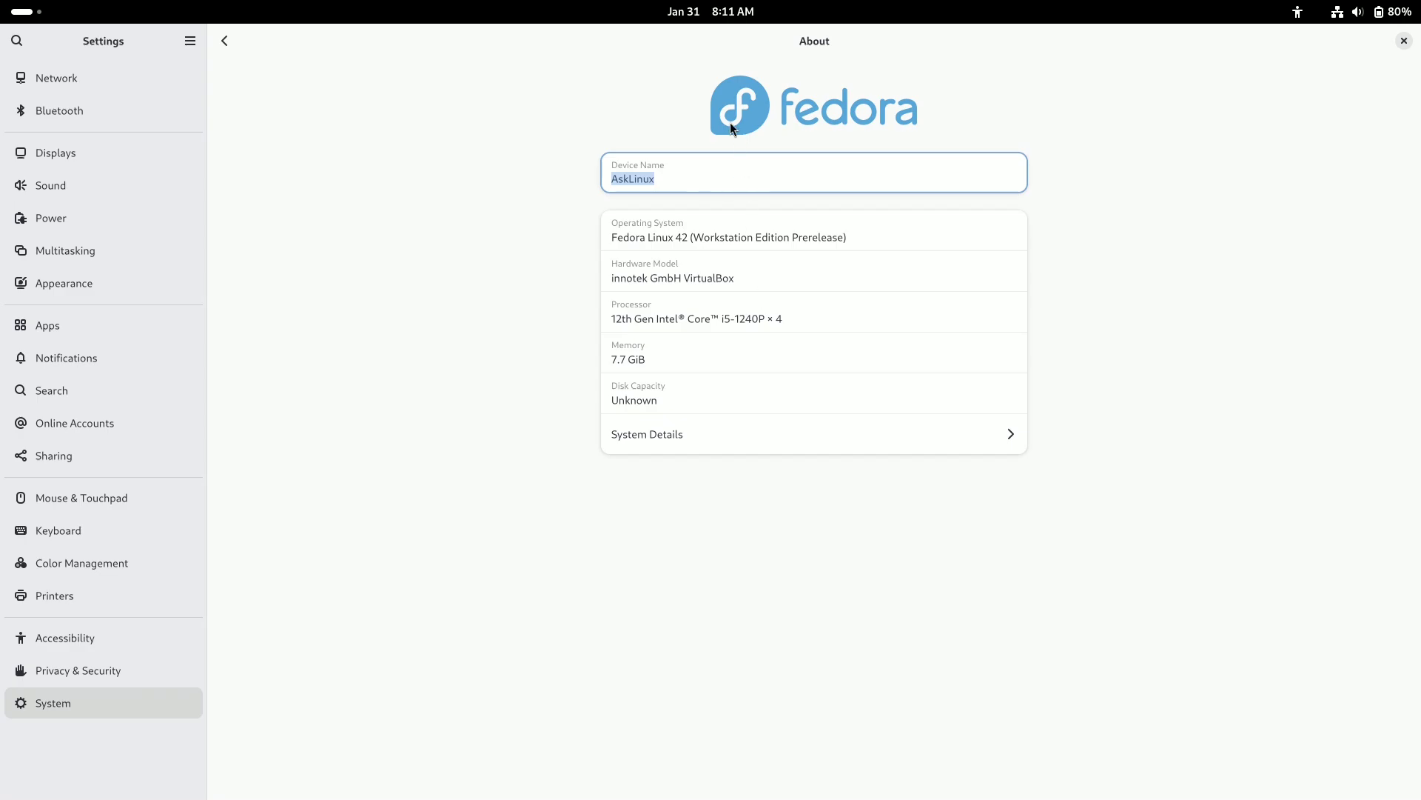
left_click(226, 46)
left_click(749, 273)
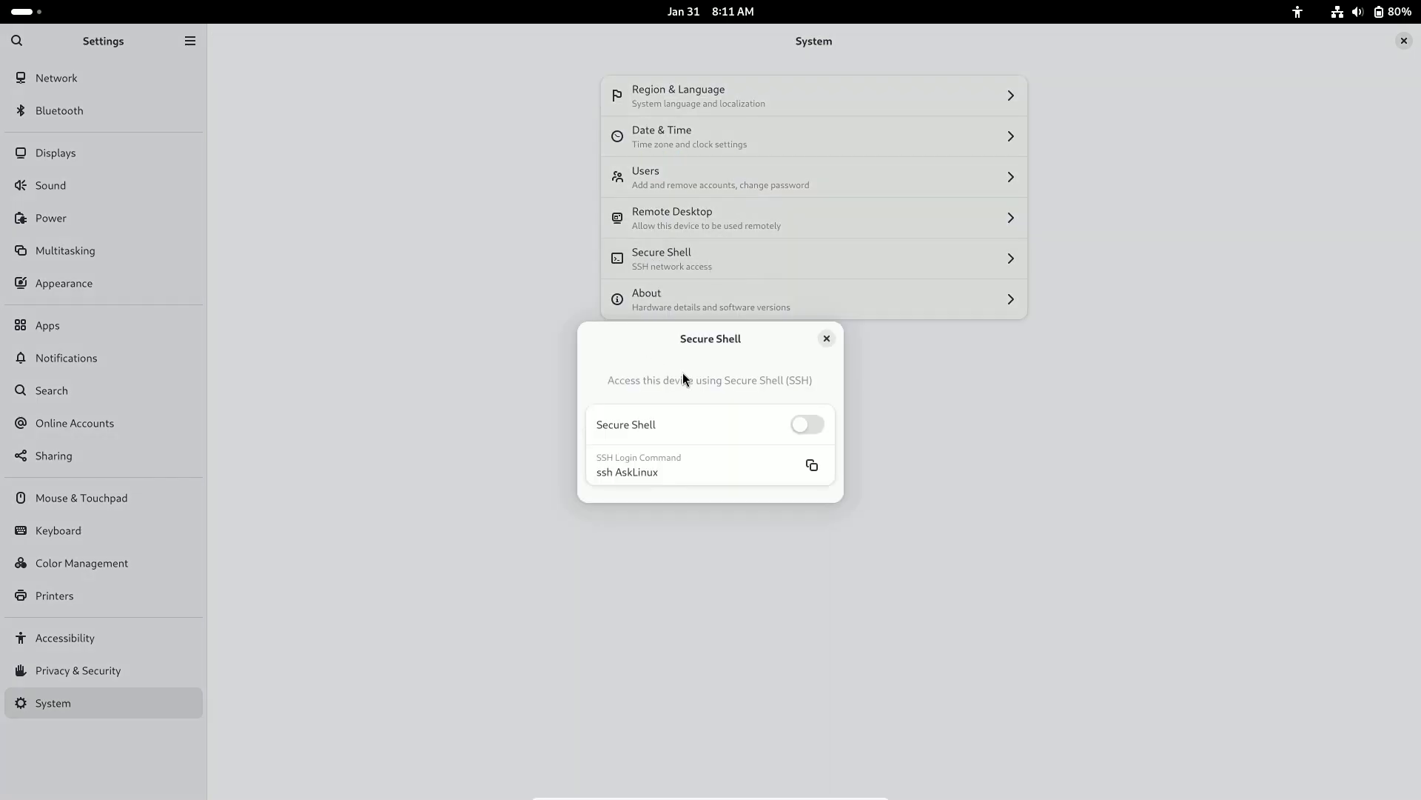
left_click(827, 339)
Step: Close Settings and glance at the app grid in the Activities overview
left_click(1404, 43)
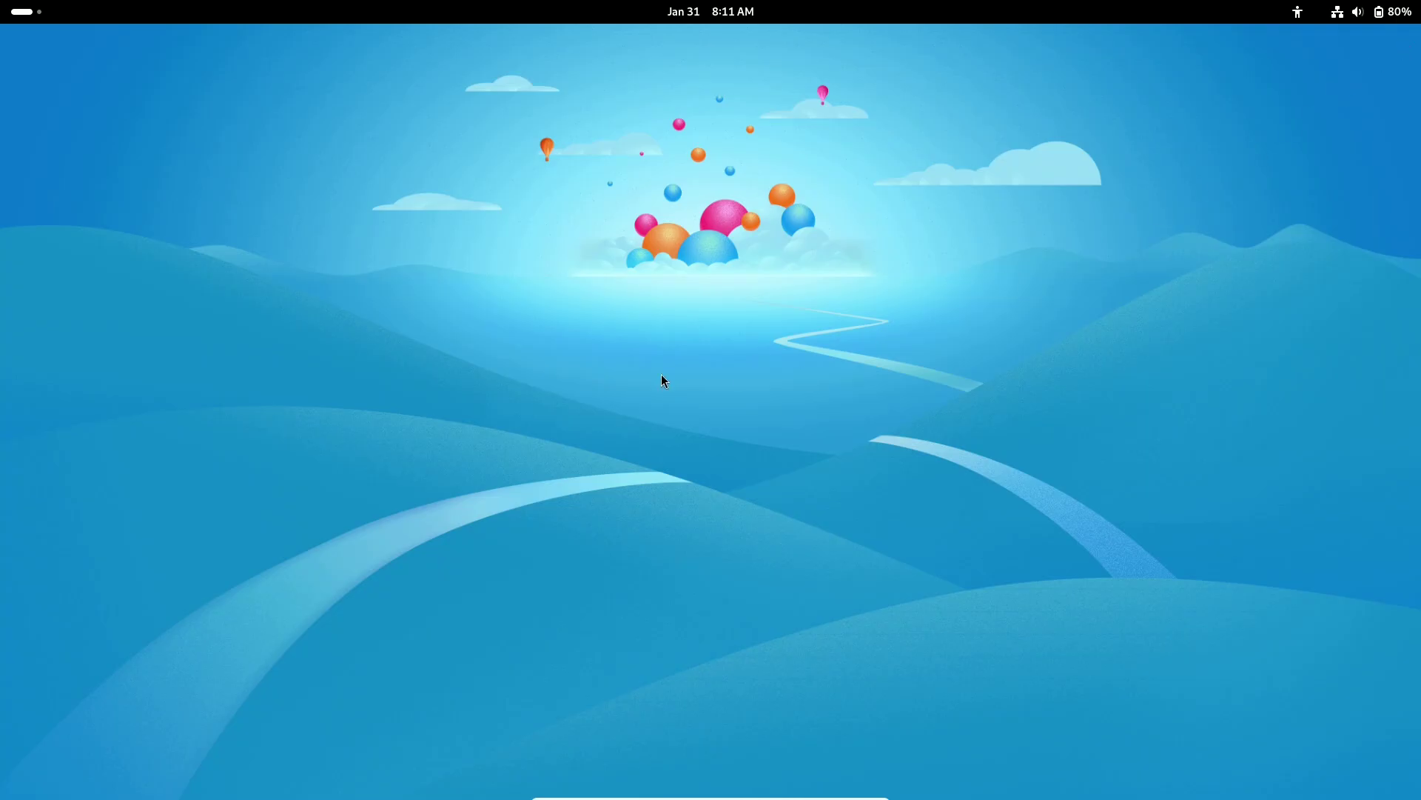
left_click(41, 13)
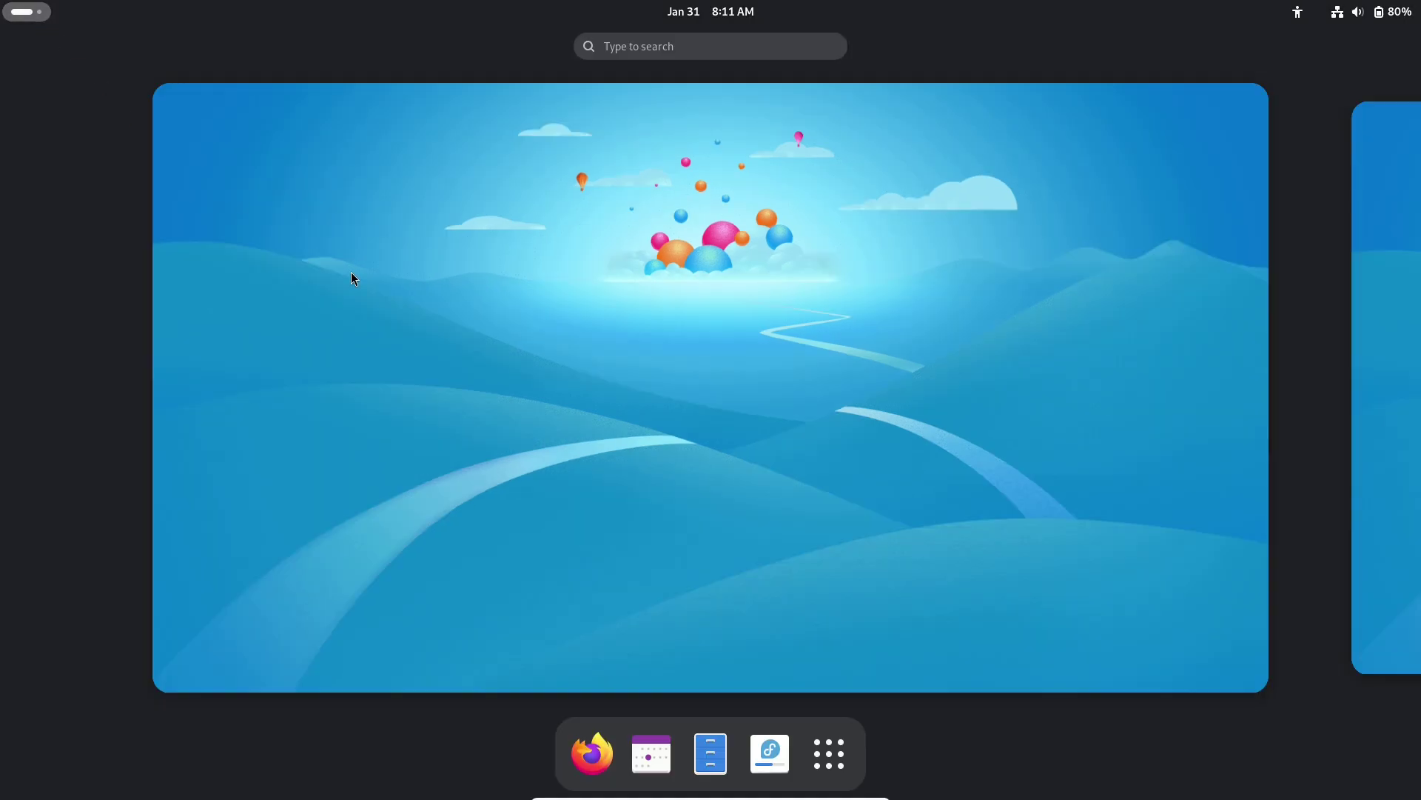
left_click(842, 736)
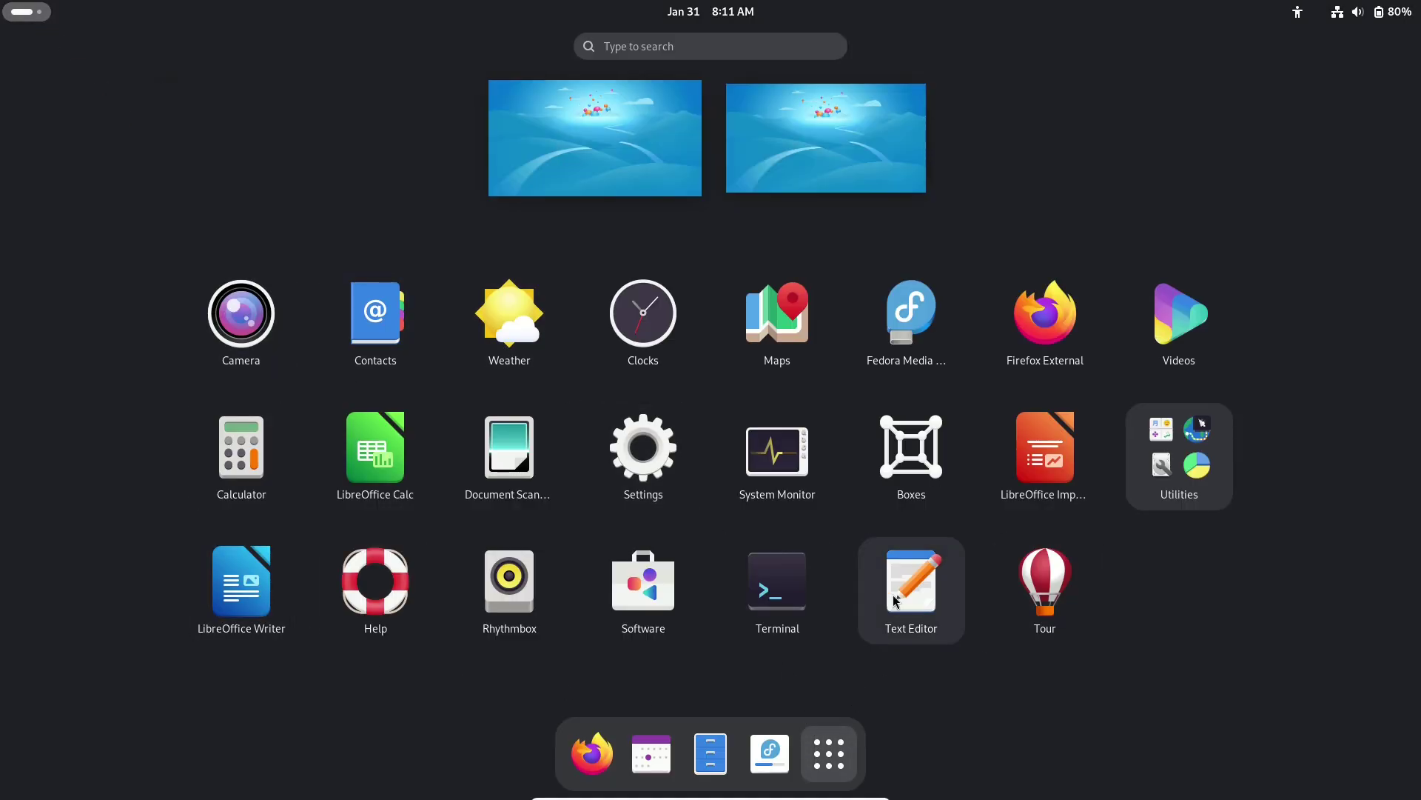
key("super")
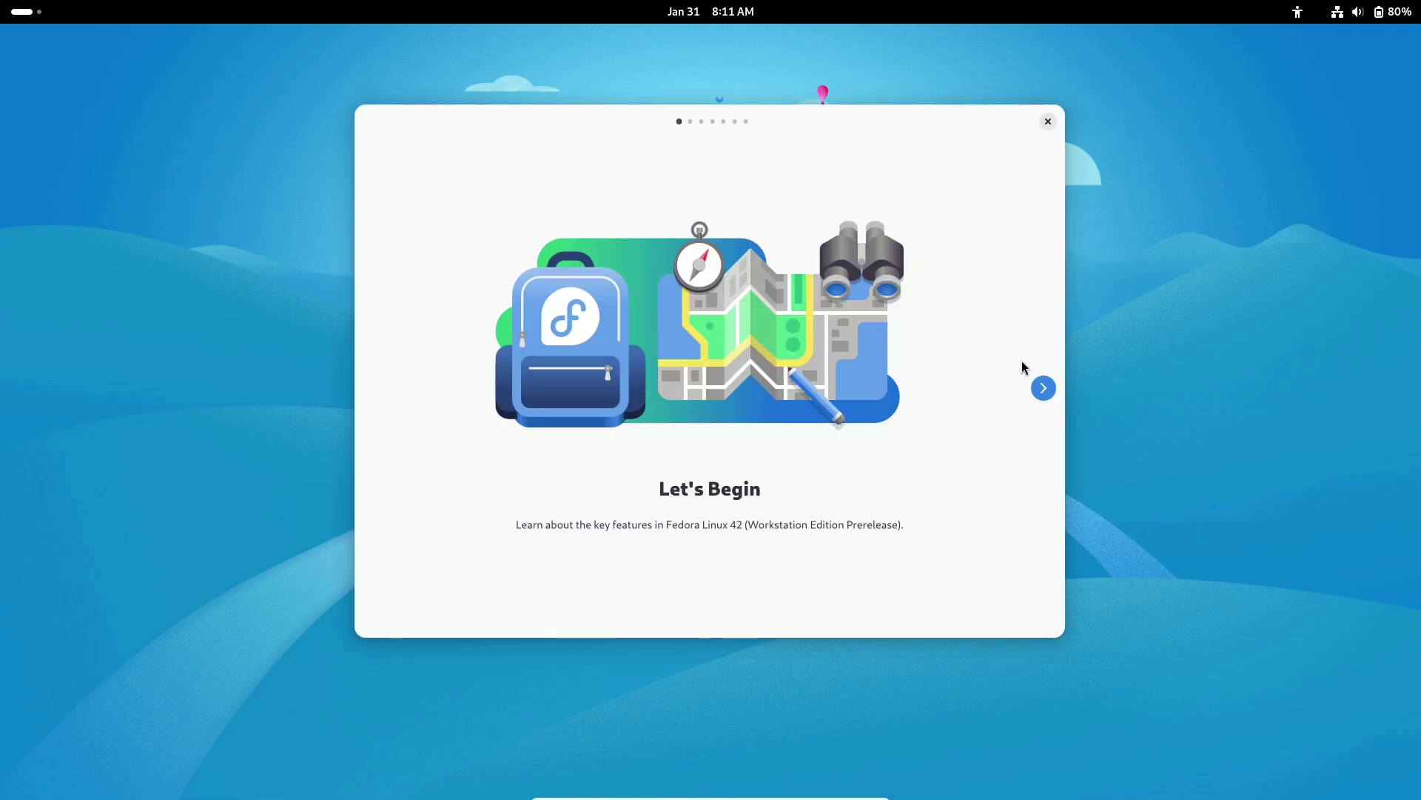
Step: Step through every page of the welcome Tour to the end and close it
left_click(1044, 386)
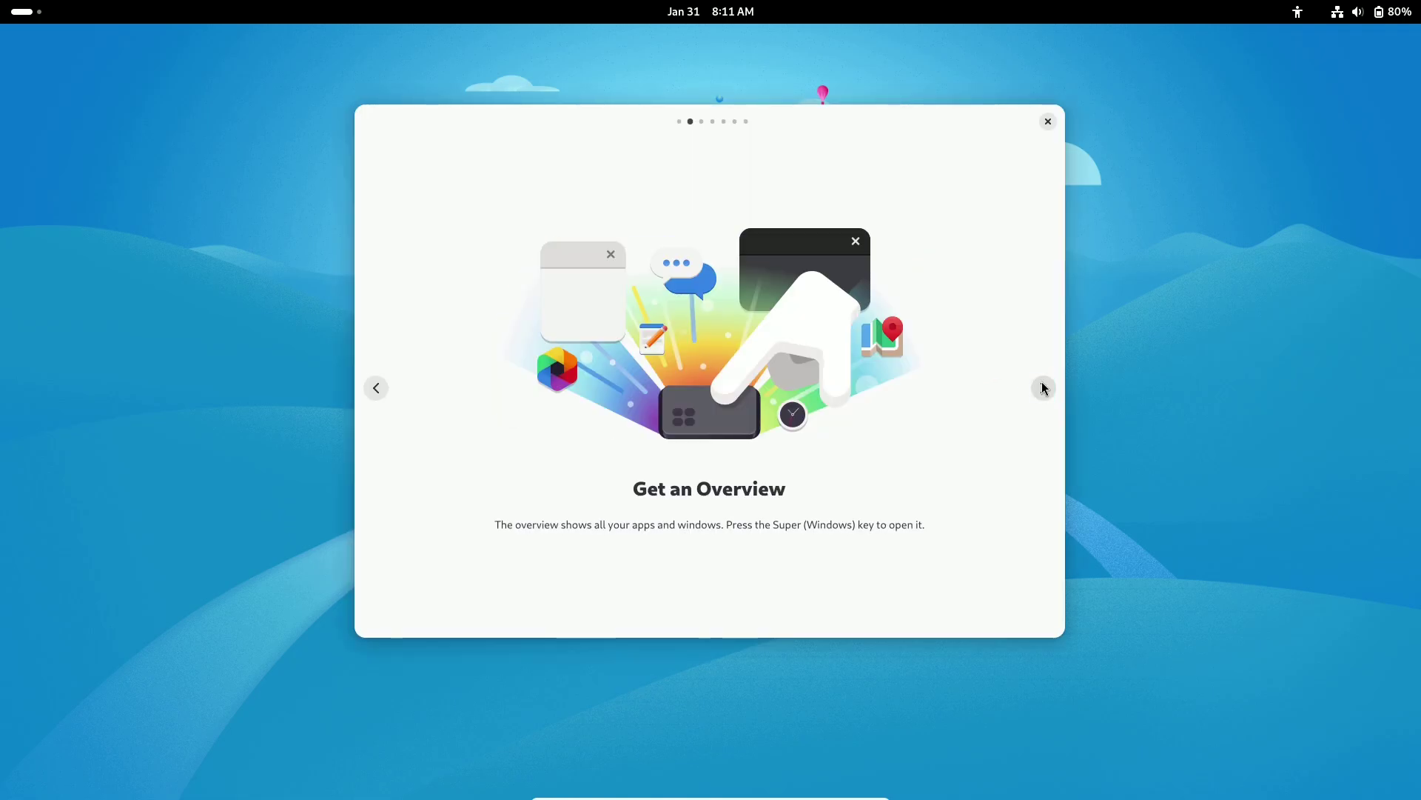
left_click(1043, 386)
left_click(1043, 386)
left_click(1043, 386)
left_click(1043, 387)
left_click(1043, 386)
left_click(1049, 122)
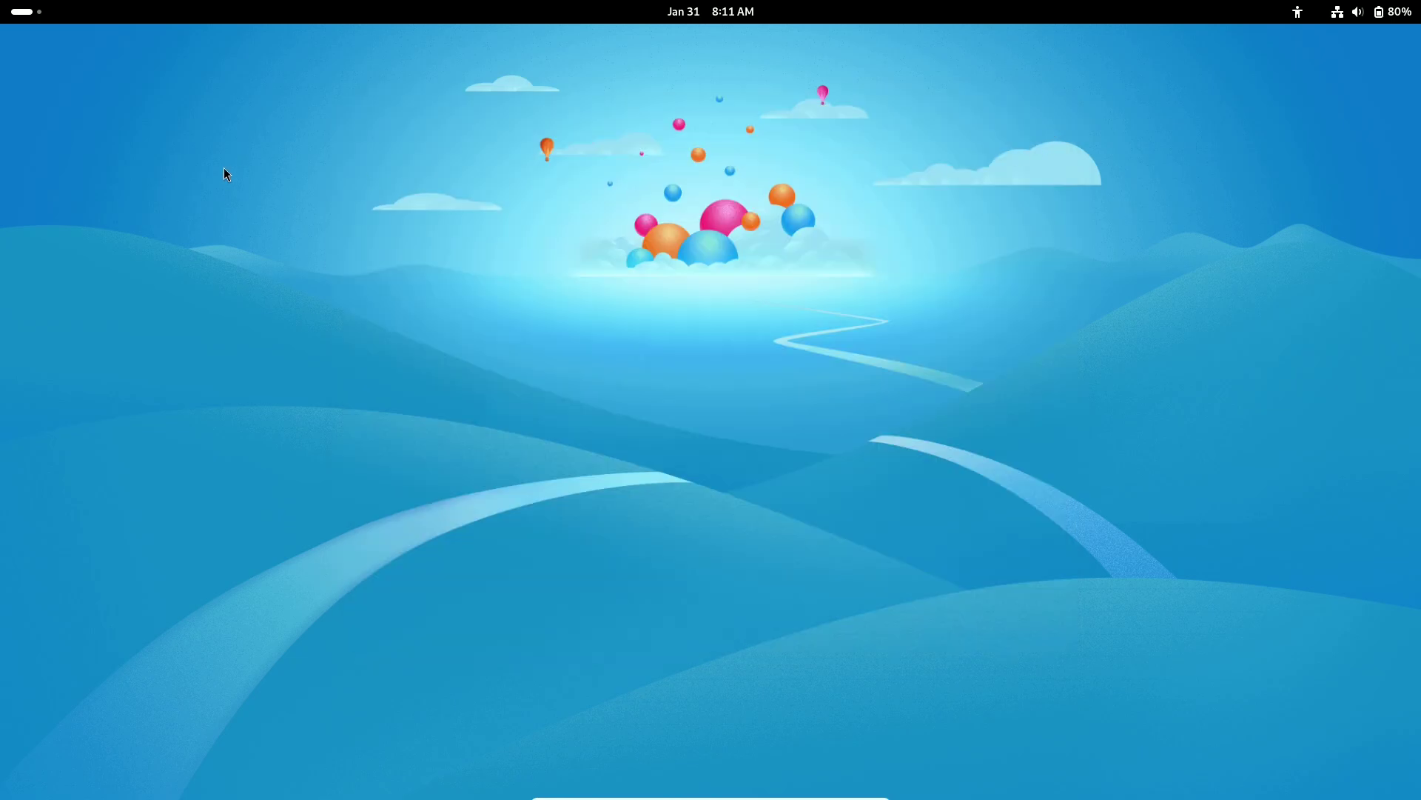
Step: Dismiss the desktop context menu and launch Files from the app grid
right_click(367, 305)
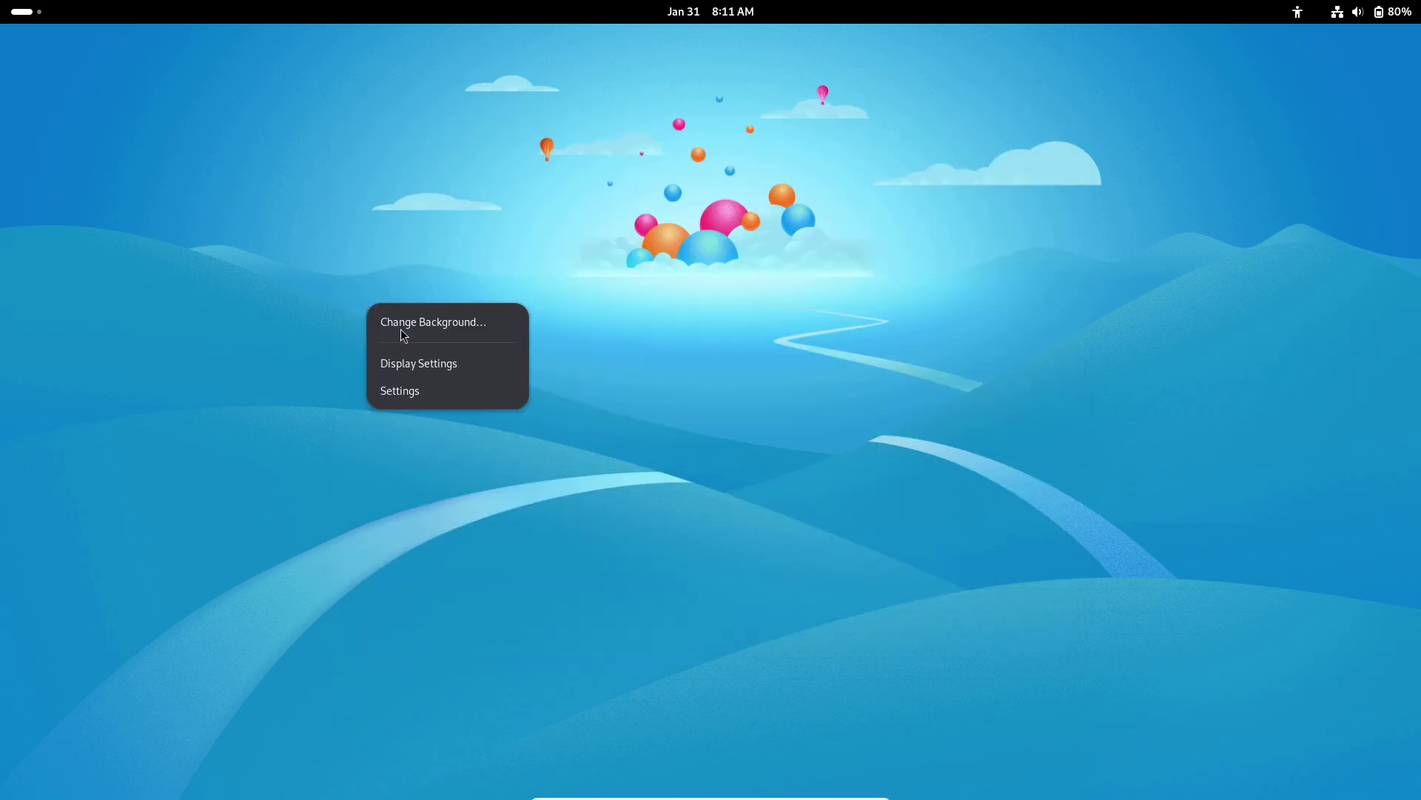
left_click(169, 114)
key("super")
left_click(846, 739)
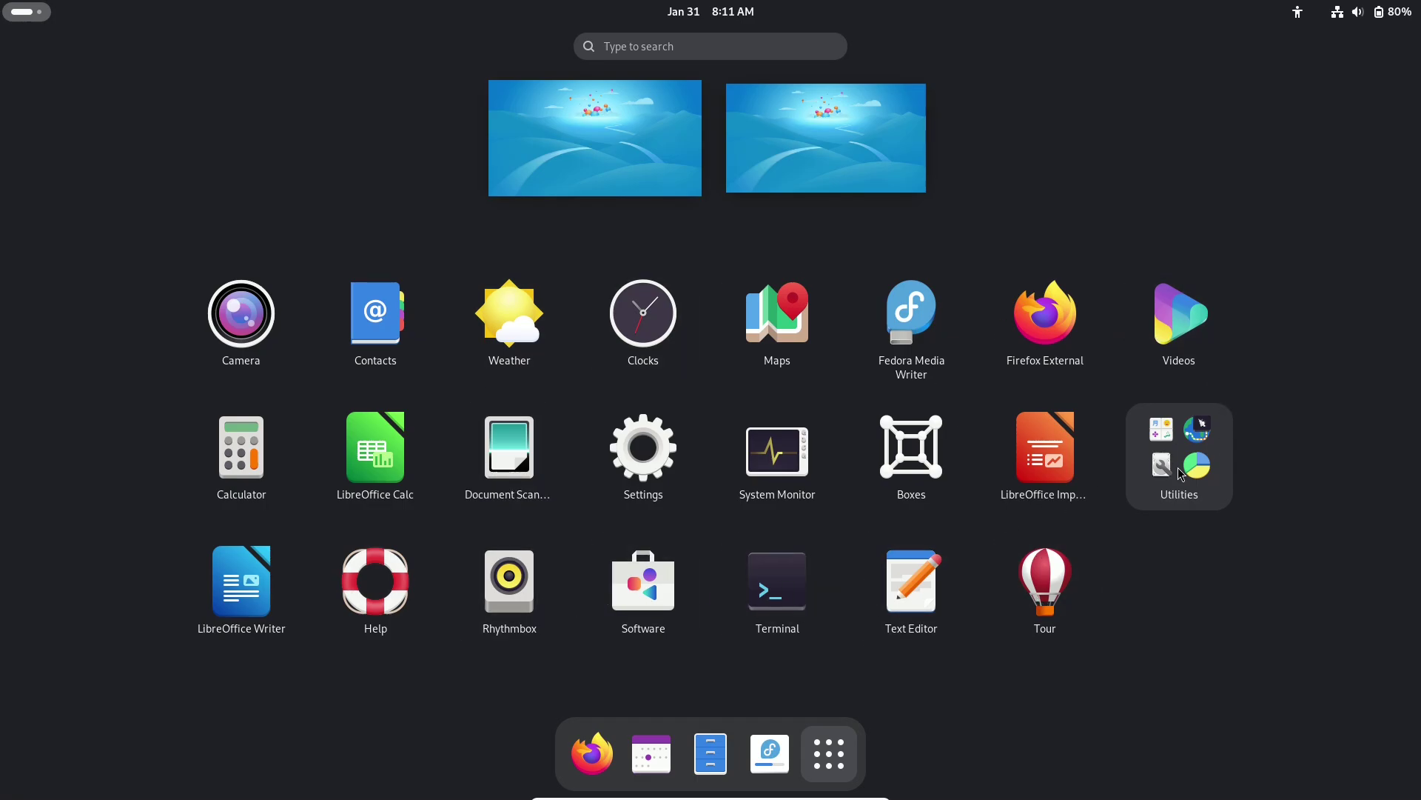
left_click(720, 741)
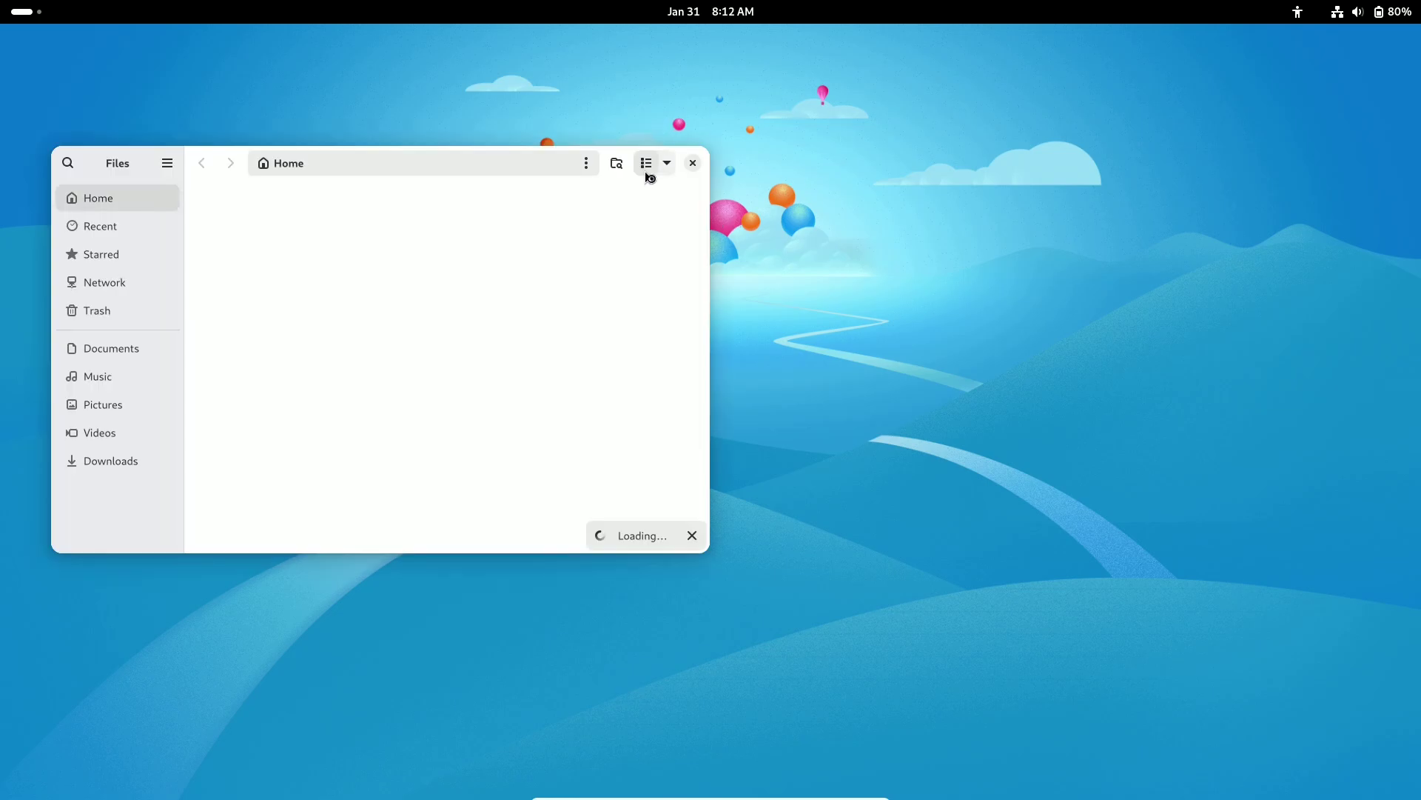
Step: Maximize the Files window and look through its Preferences
double_click(243, 157)
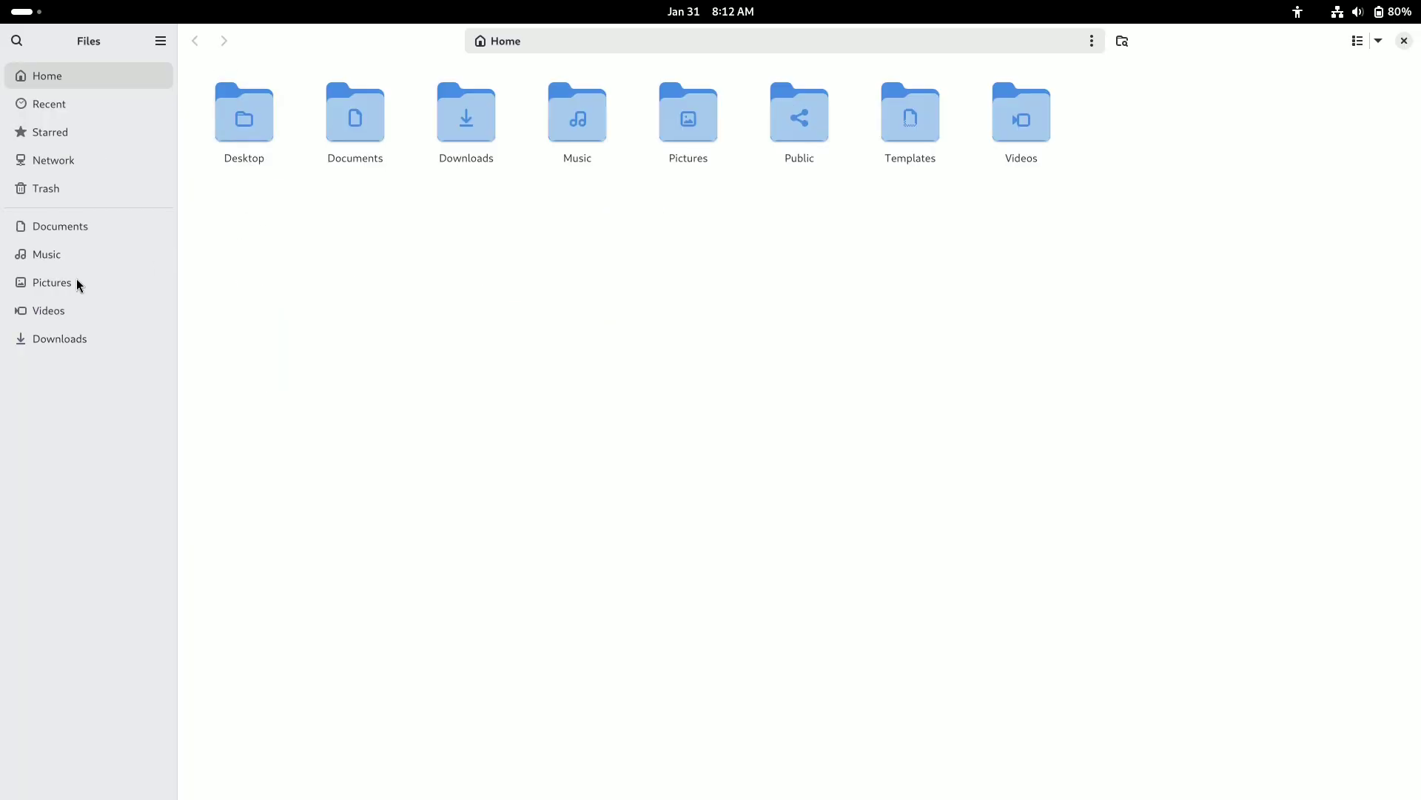
left_click(157, 47)
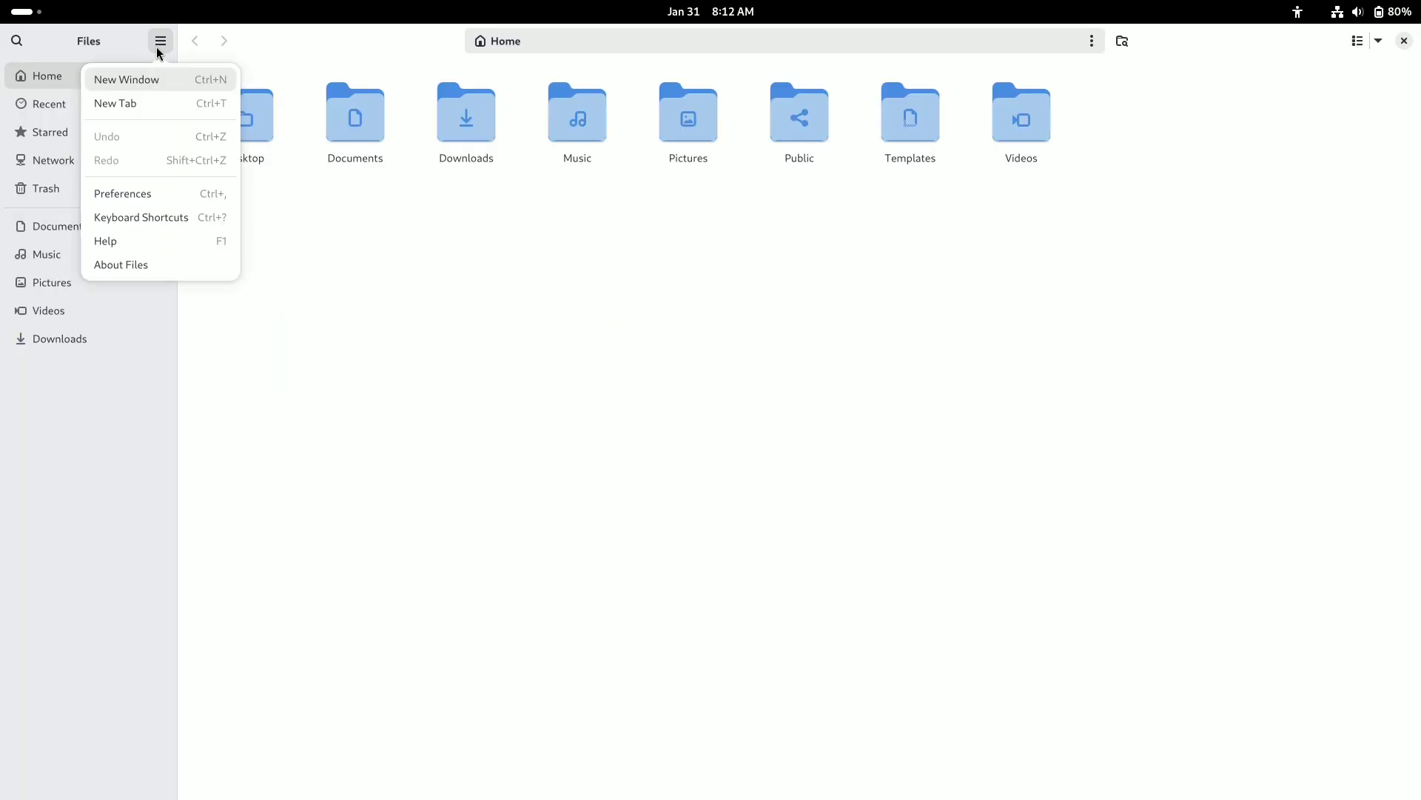
left_click(149, 194)
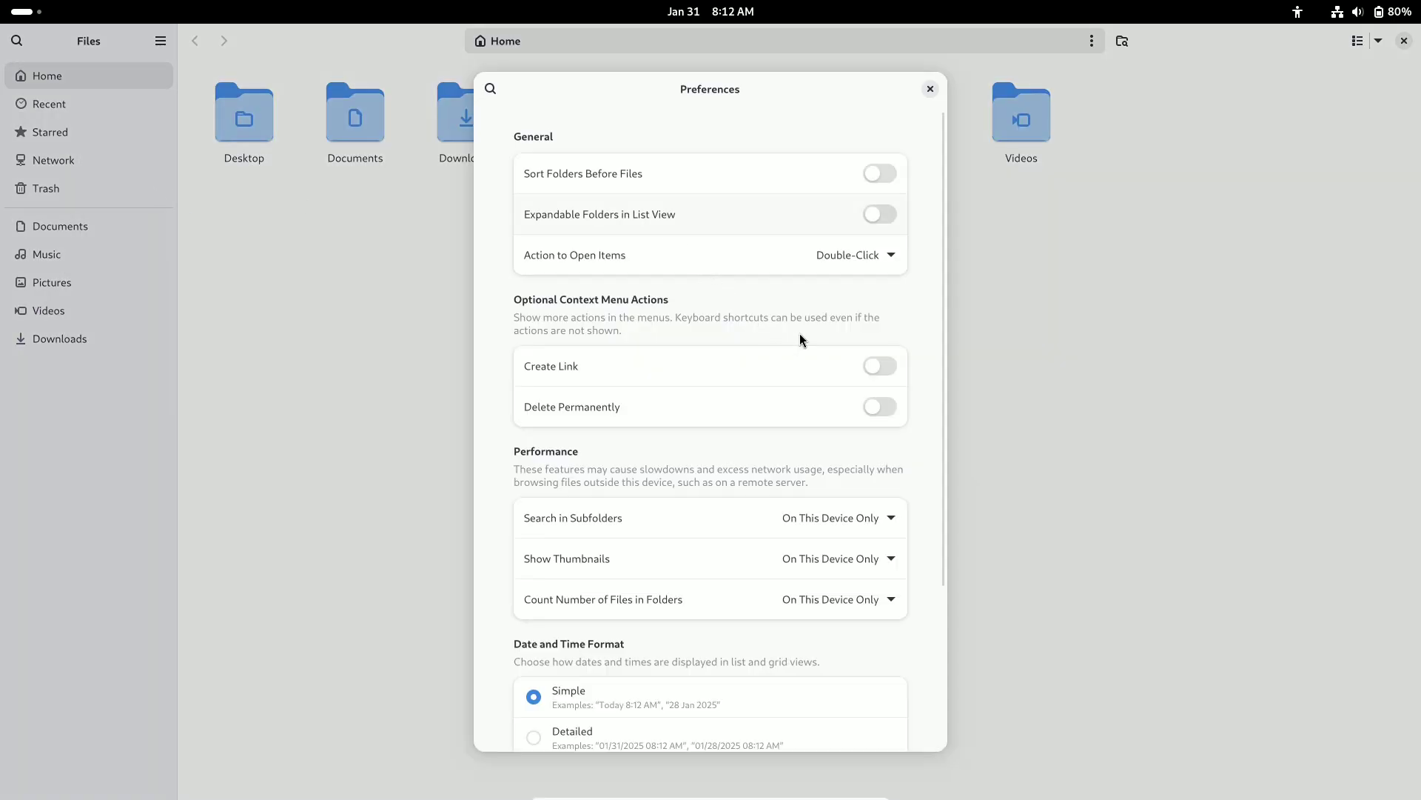
scroll(940, 403, "down", 5)
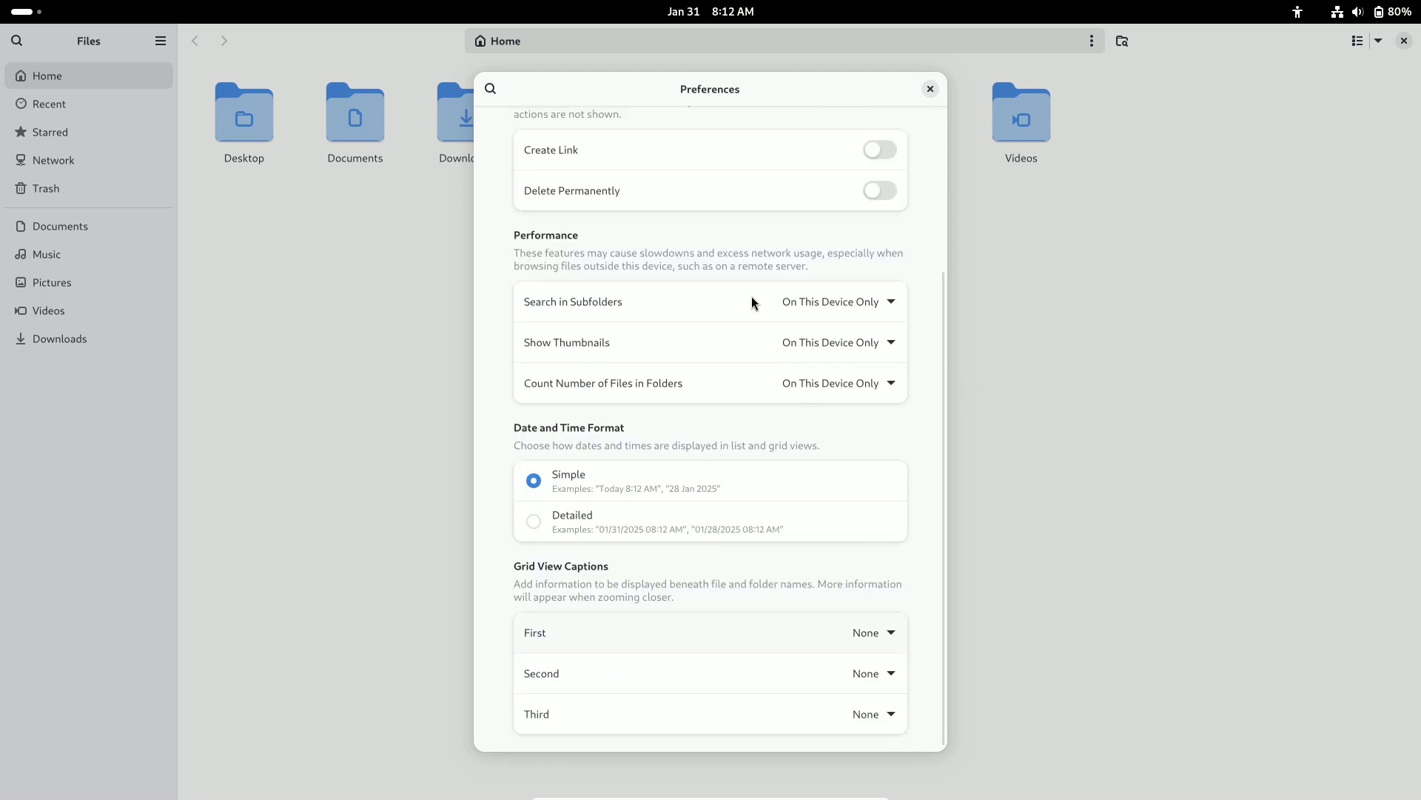
left_click(931, 89)
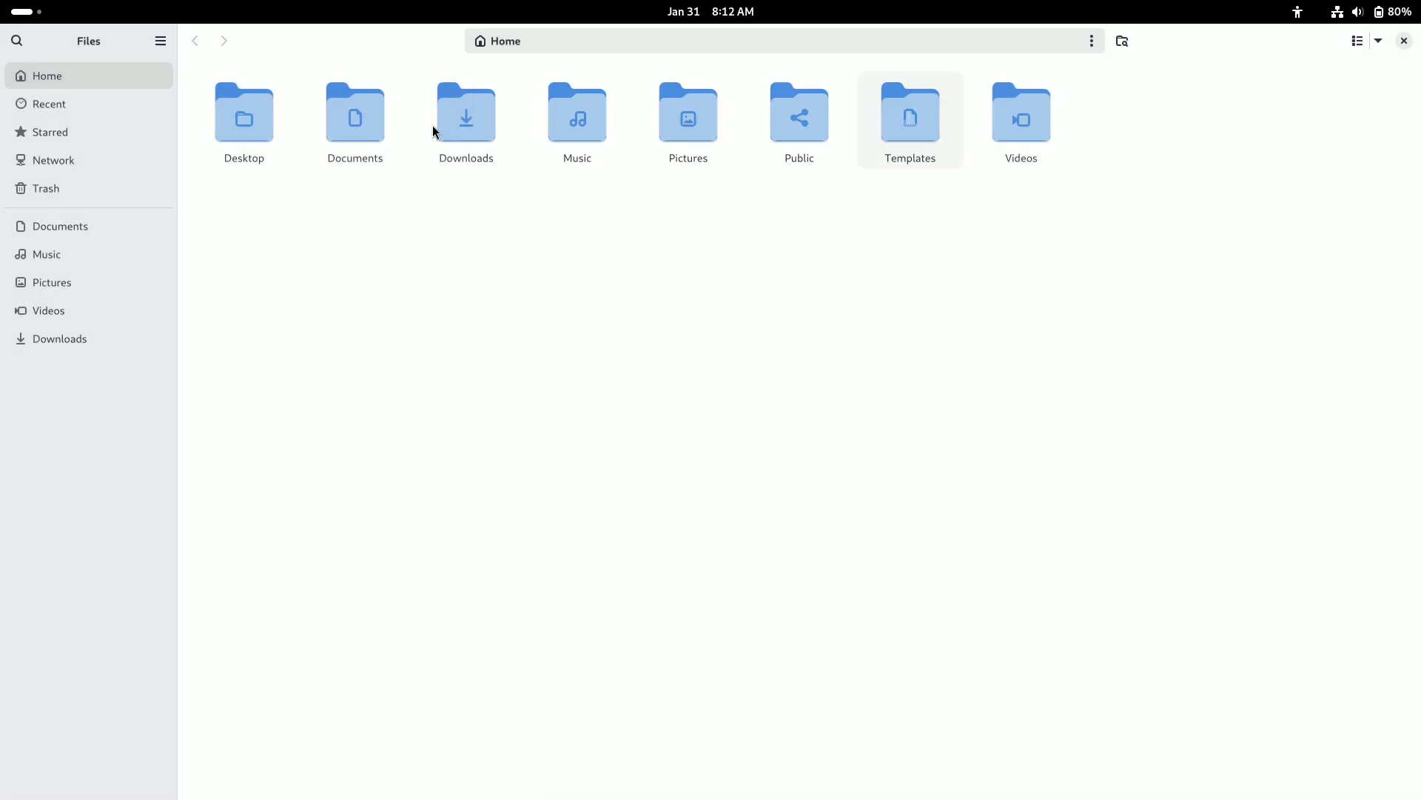
Step: Close the Files window from the header bar menu, back to the desktop
right_click(171, 37)
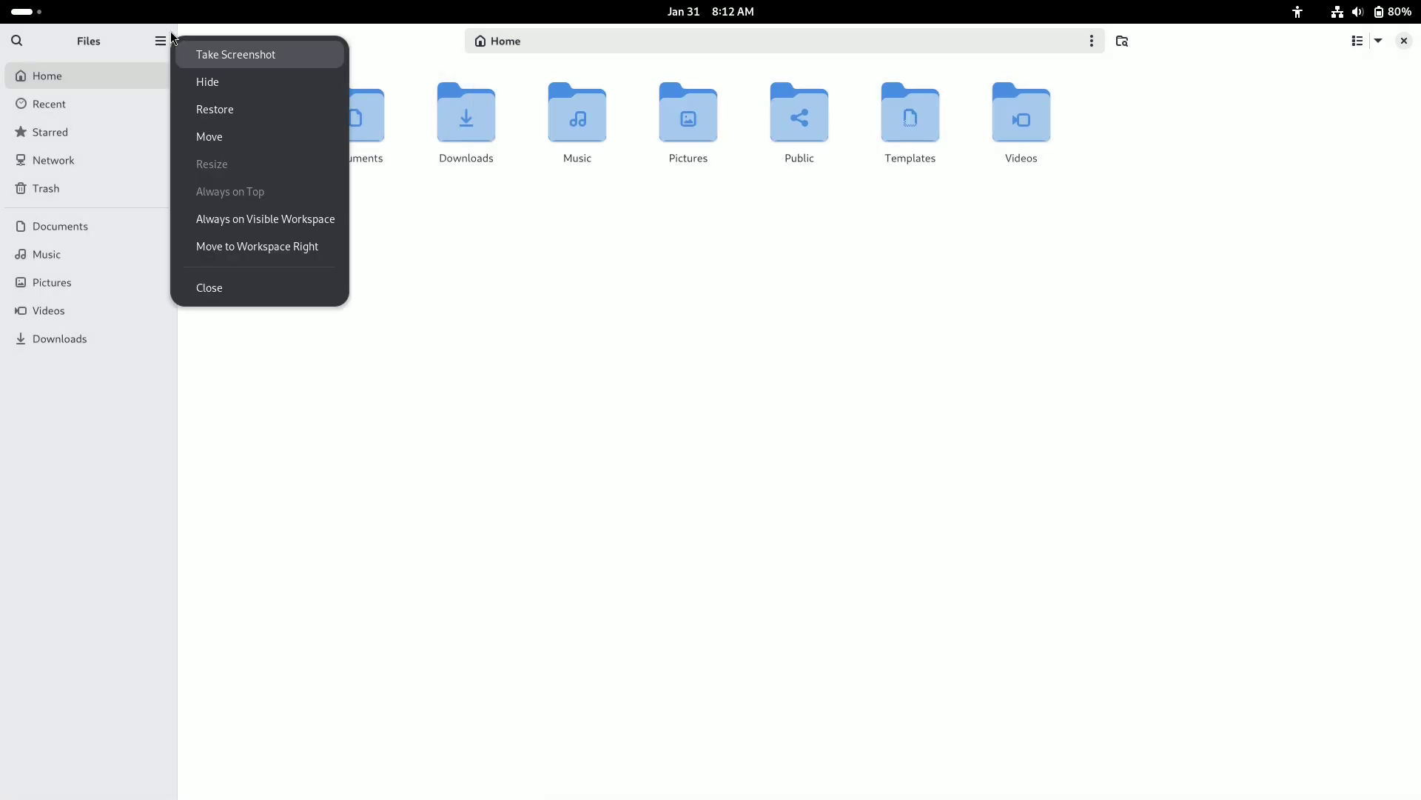
left_click(286, 287)
right_click(486, 366)
Step: Look through both pages of the Utilities folder in the app grid
left_click(237, 238)
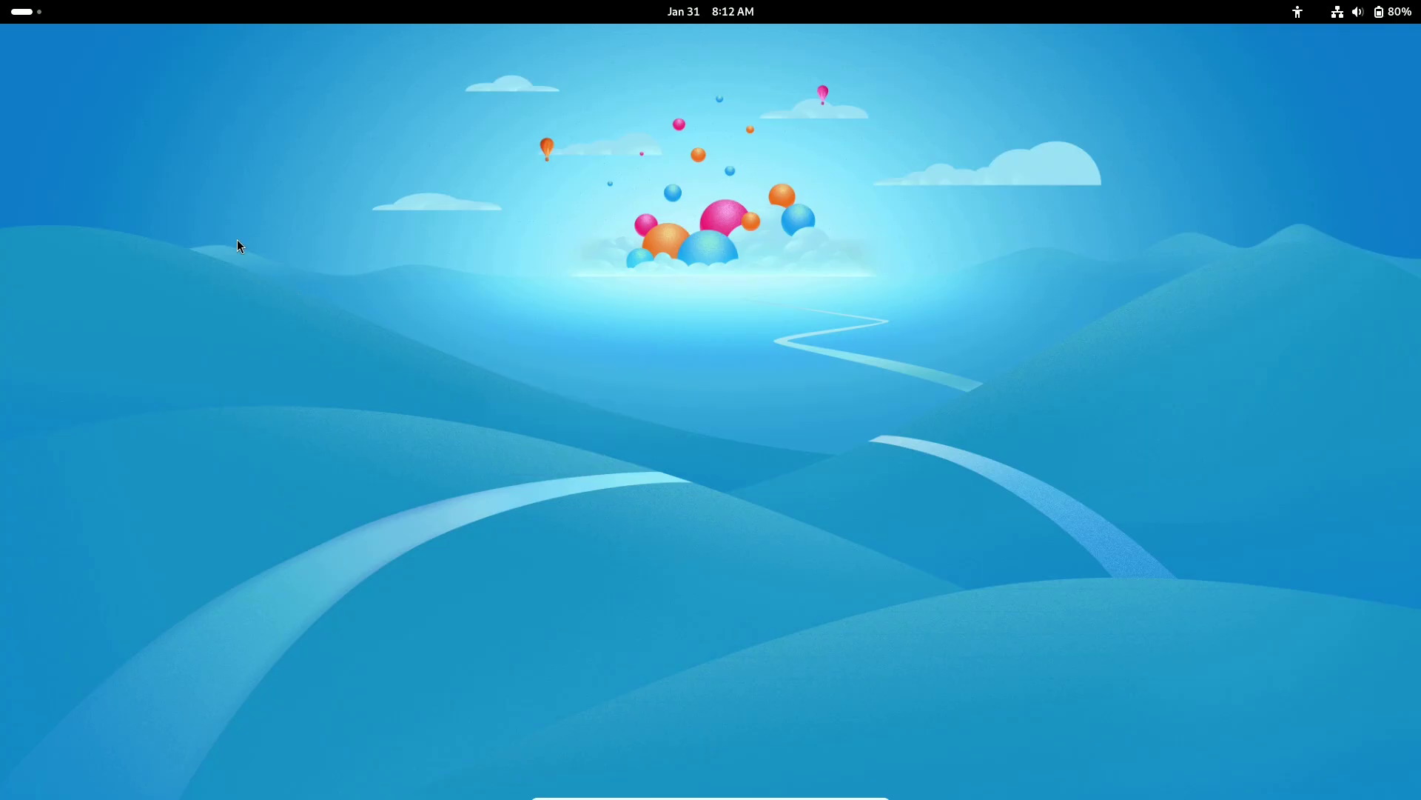
left_click(47, 11)
left_click(829, 754)
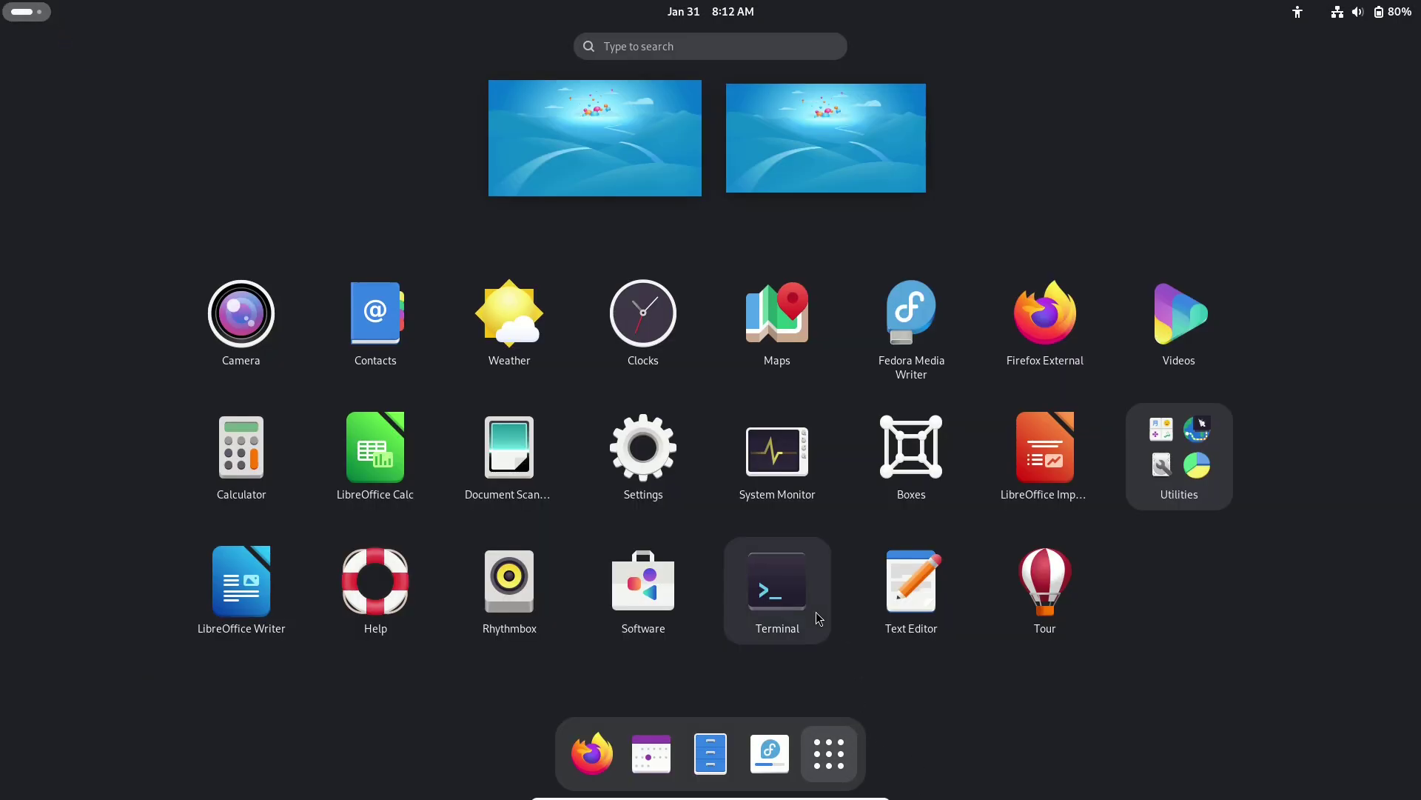
left_click(1152, 437)
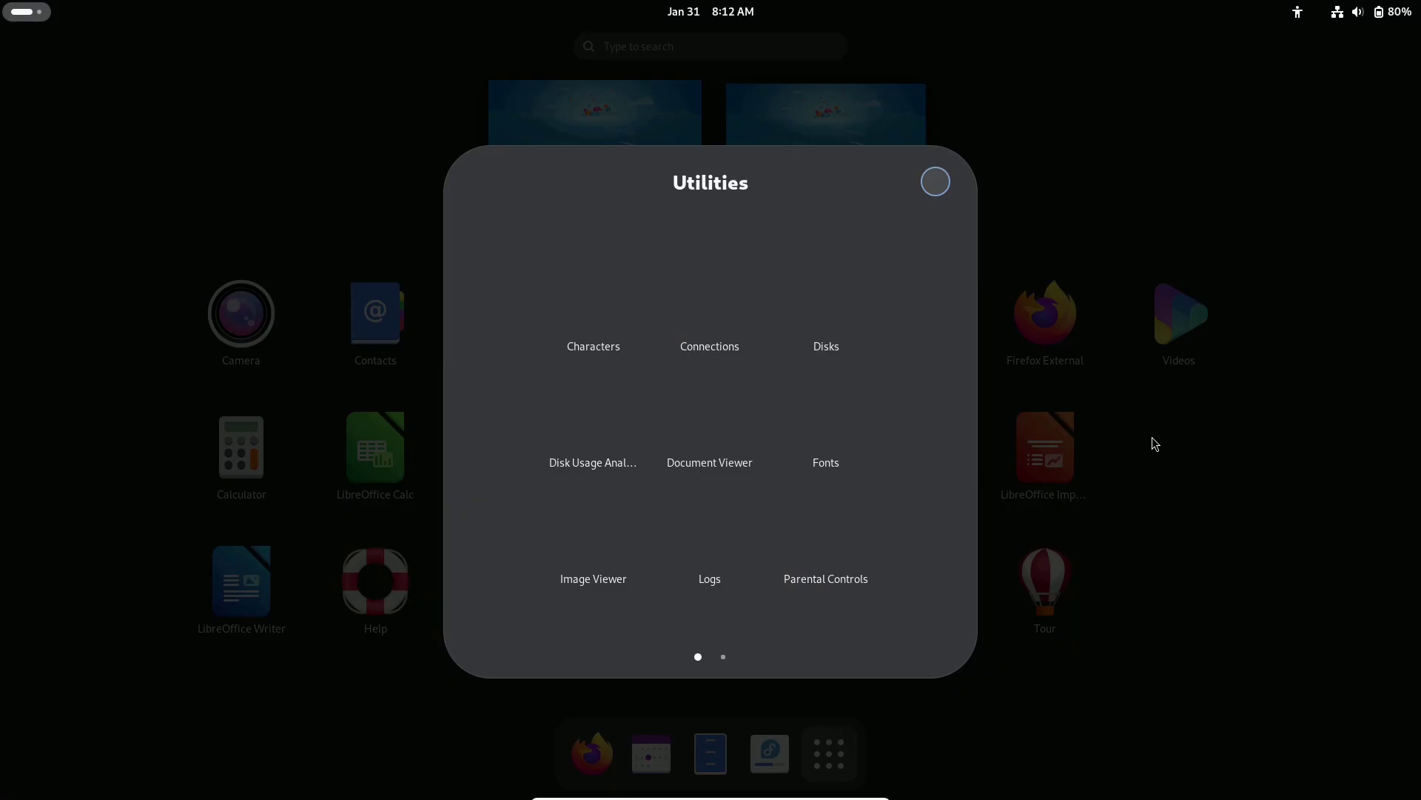
left_click(725, 653)
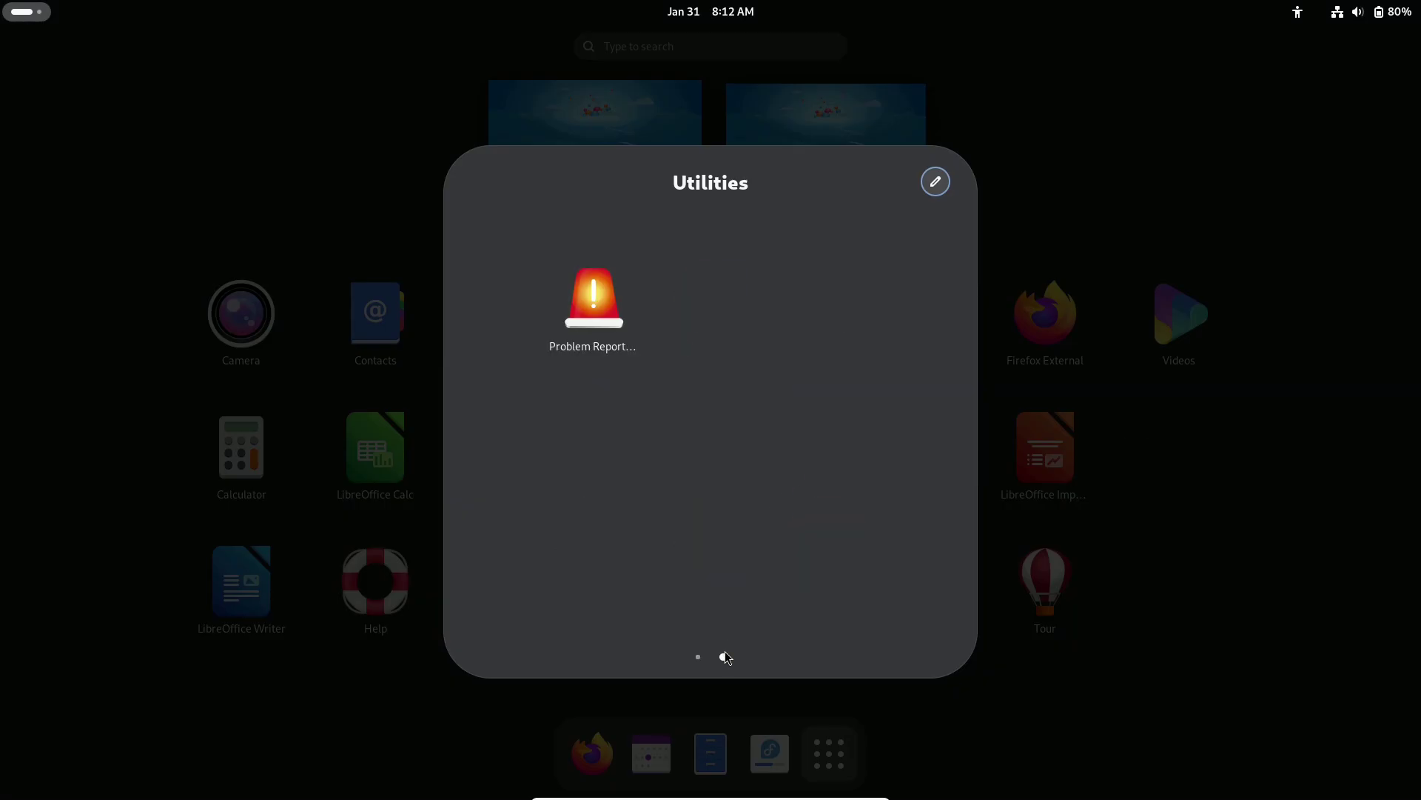
left_click(1106, 659)
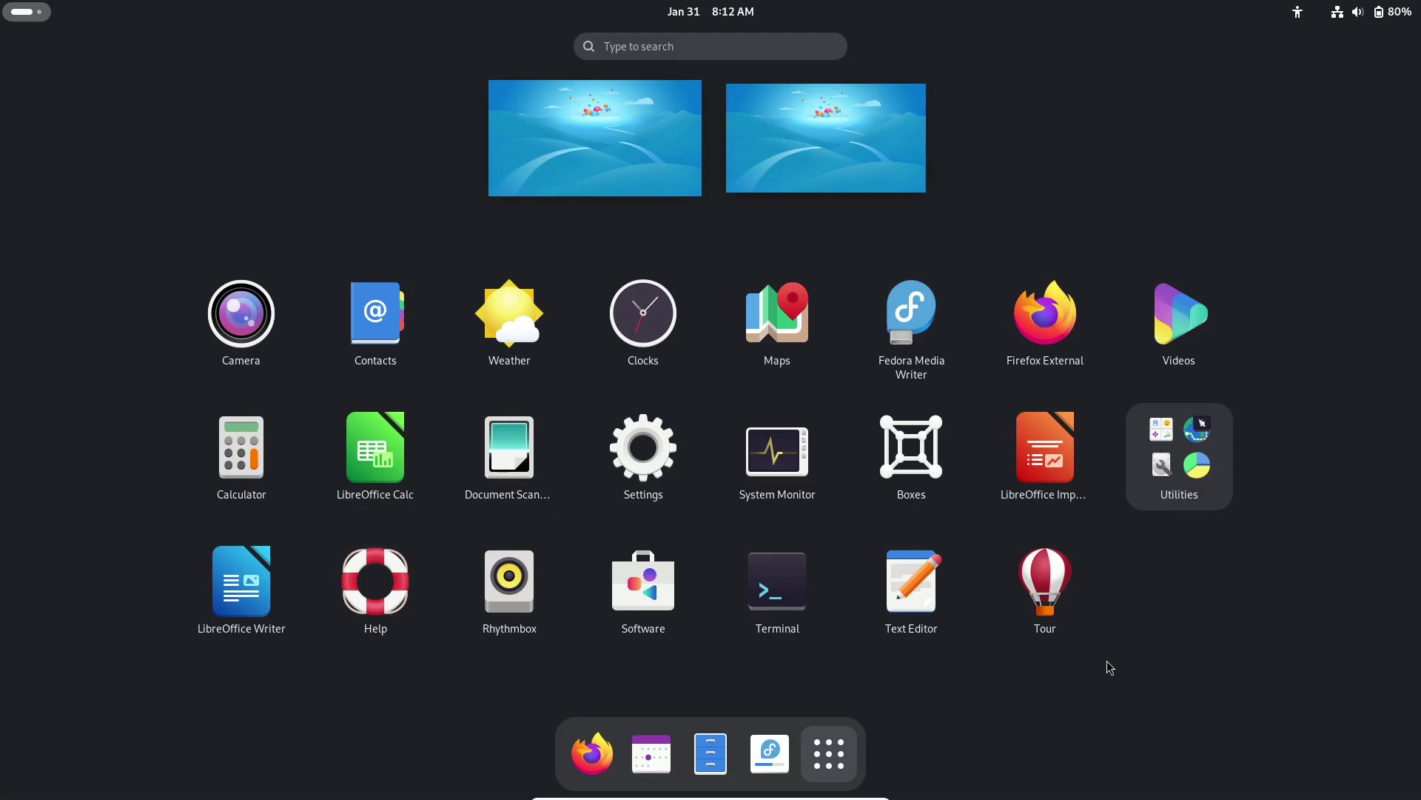
Step: Launch Software, then return to the Activities overview
left_click(651, 609)
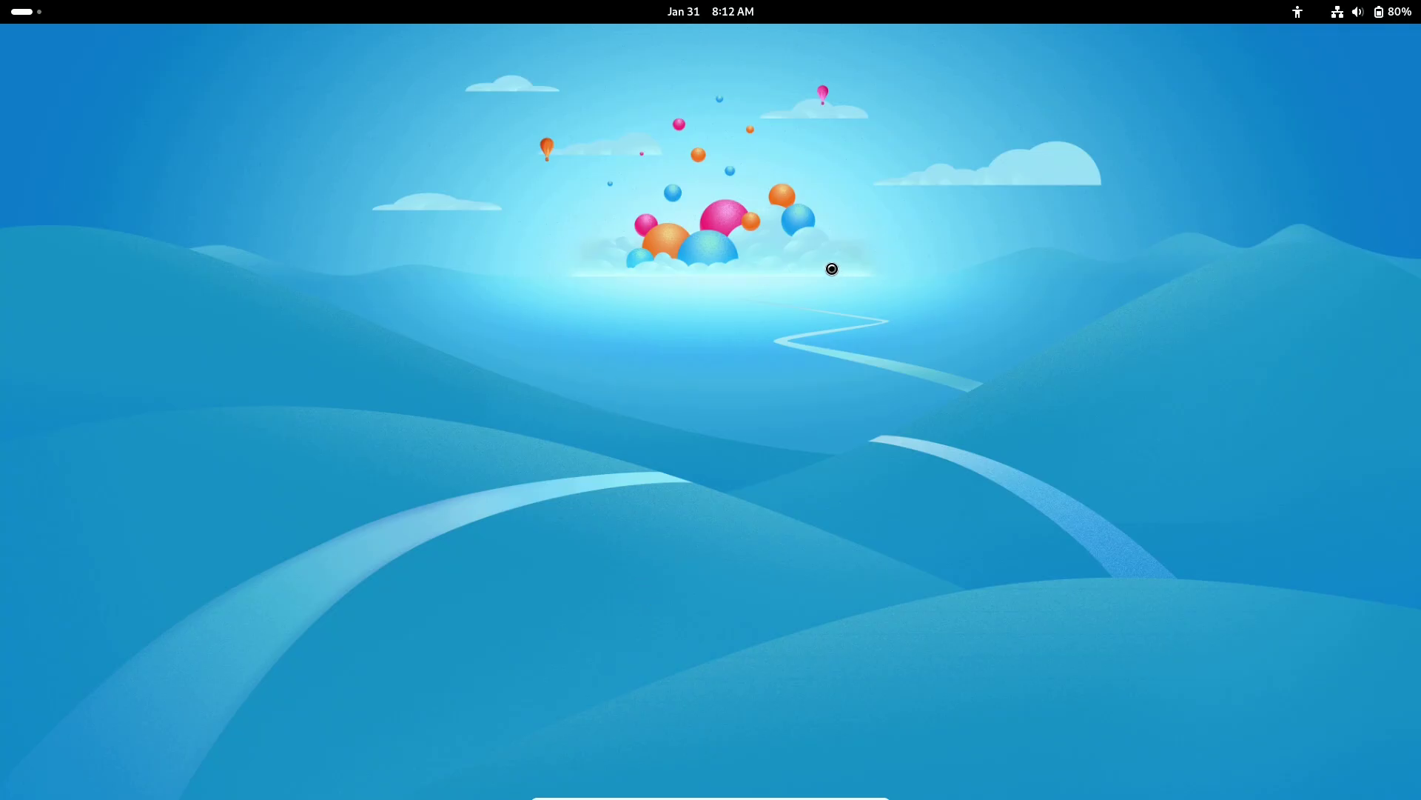
key("super")
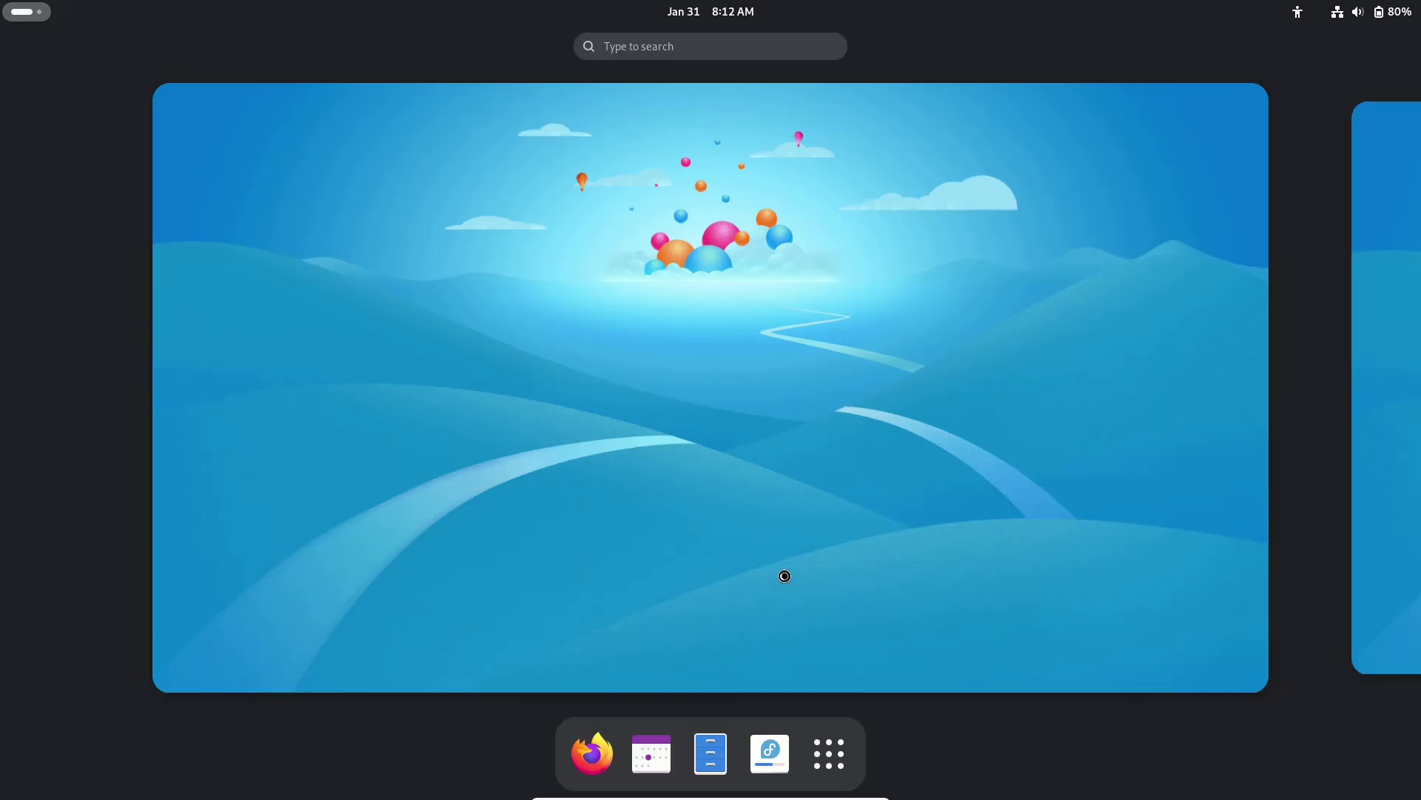
left_click(824, 747)
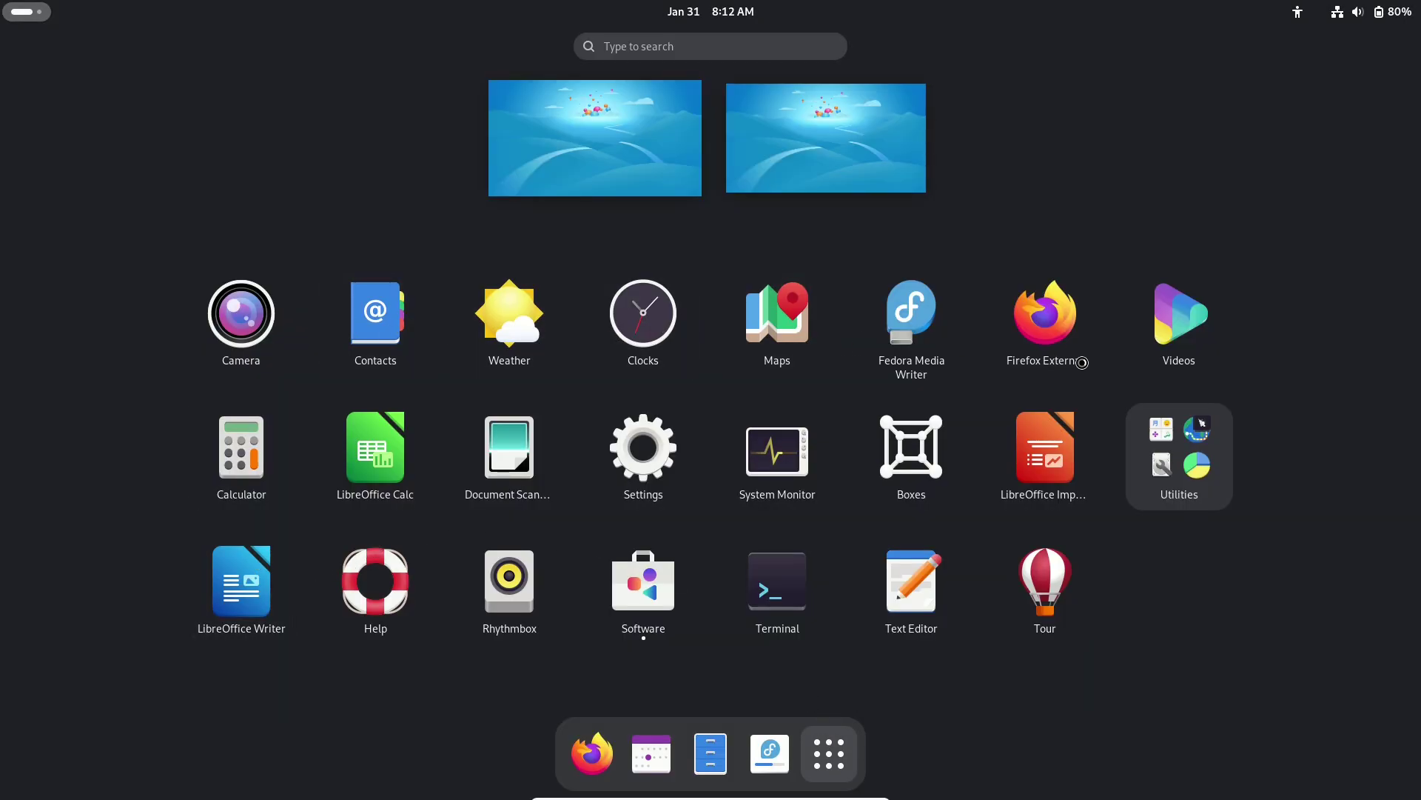
left_click(832, 754)
left_click(656, 289)
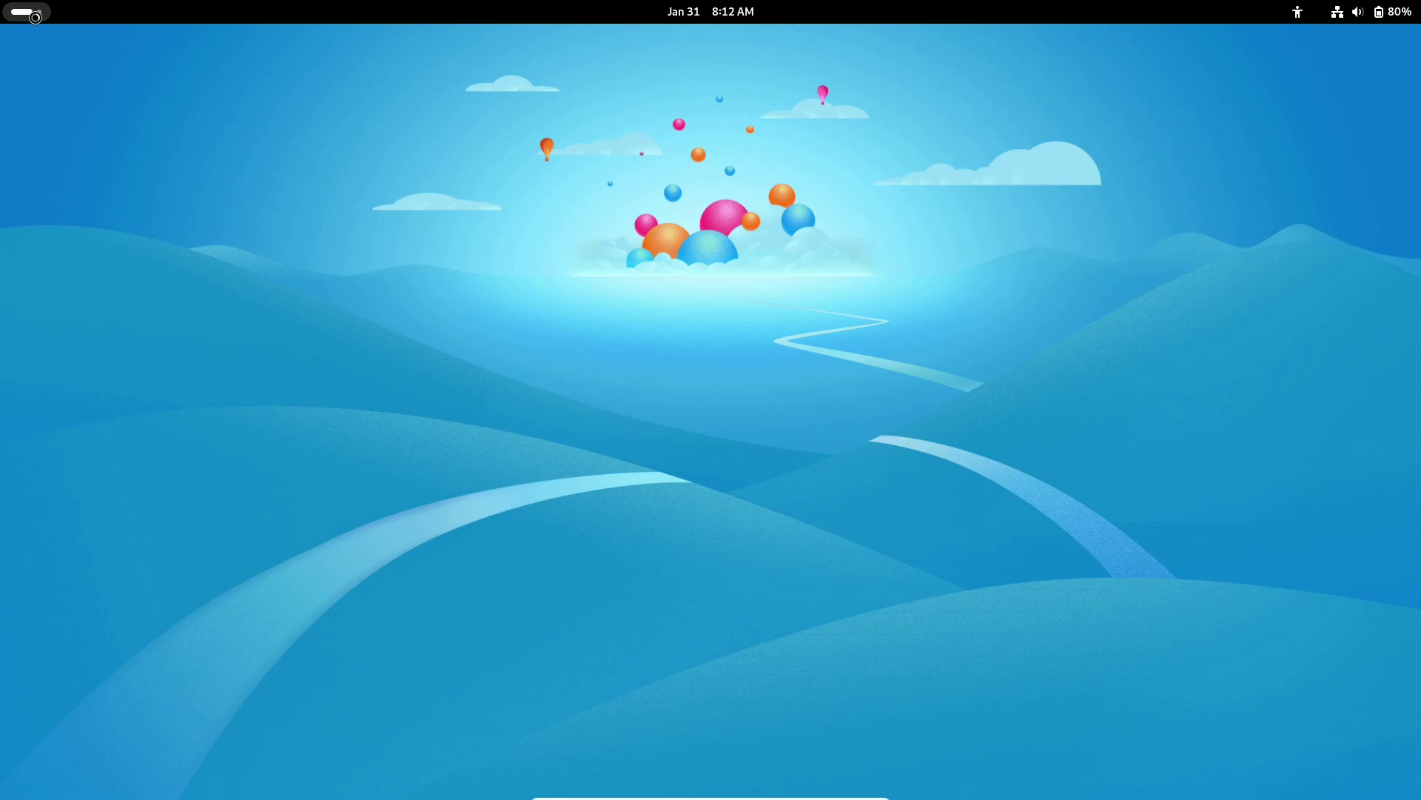
key("super")
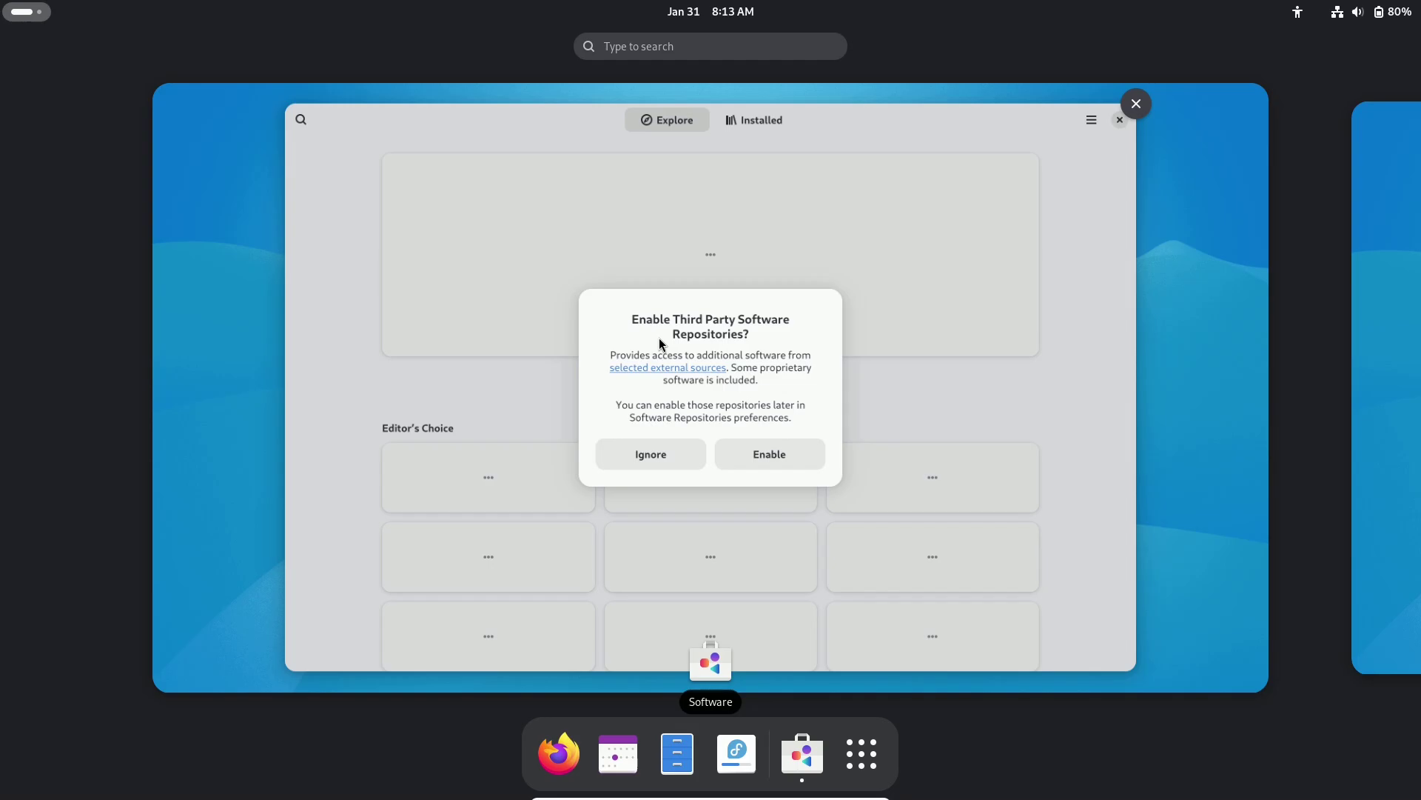
Step: Enable the third-party software repositories and authenticate the change
left_click(662, 338)
left_click(781, 446)
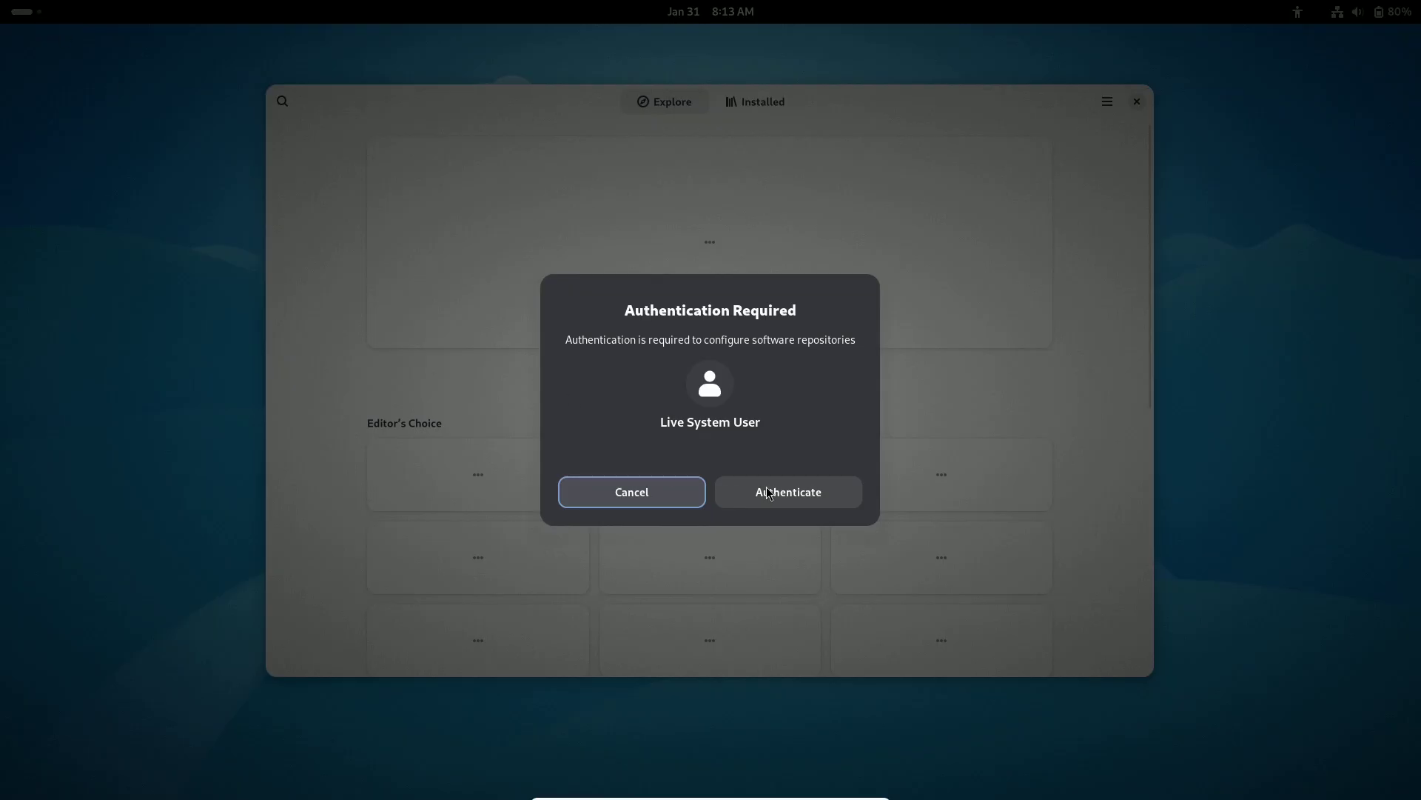
left_click(756, 488)
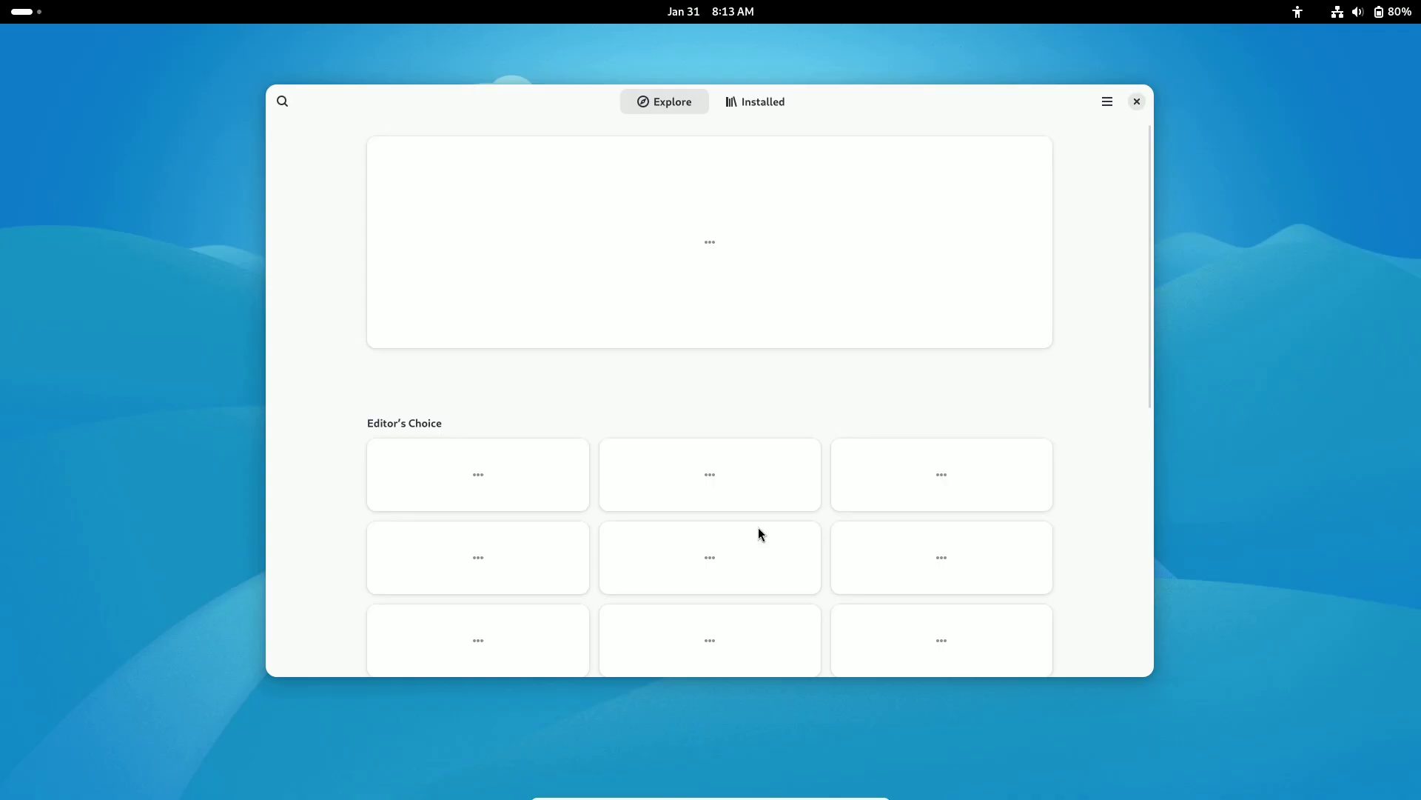
Step: Launch Firefox onto the workspace from the overview, then return to Software
left_click(24, 12)
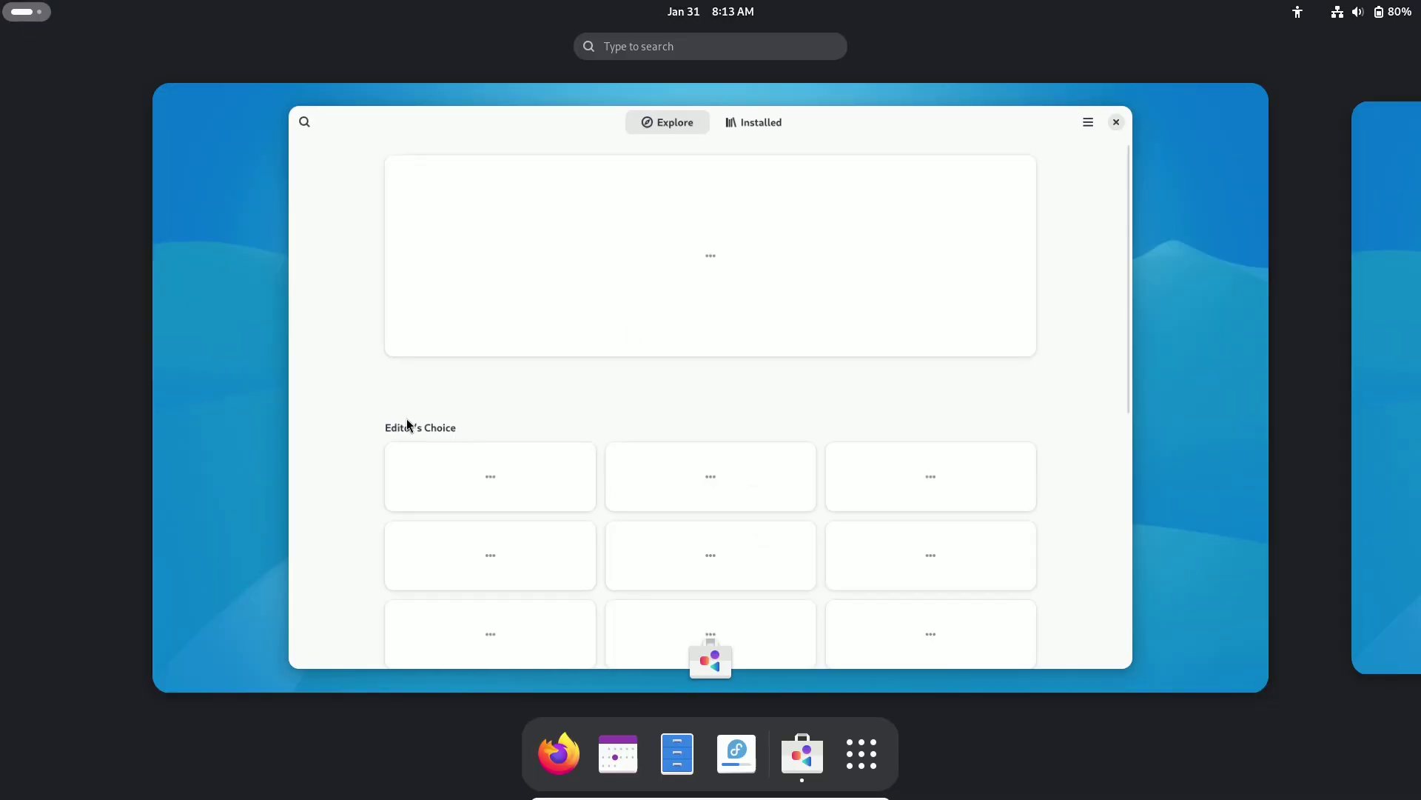
left_click_drag(559, 749, 262, 394)
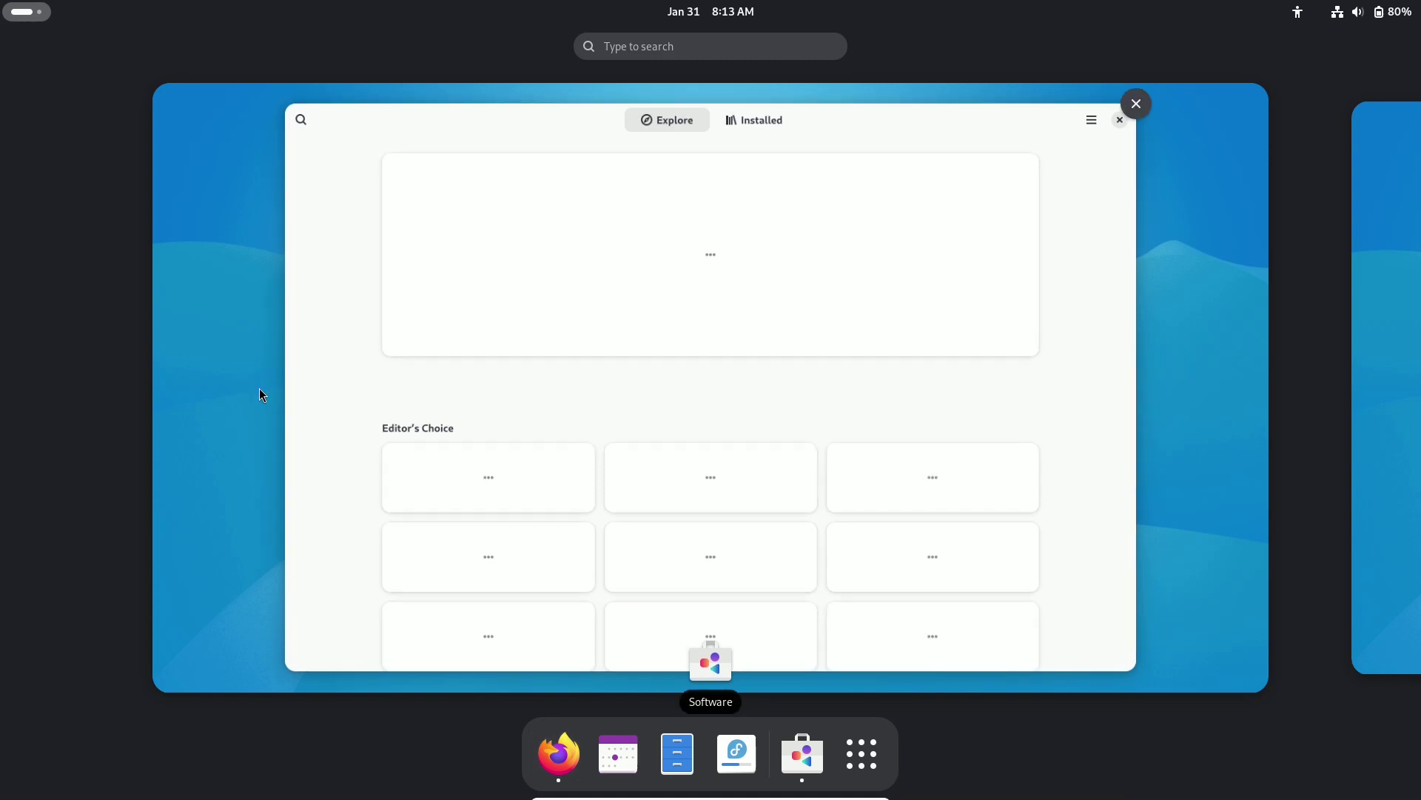
left_click(942, 384)
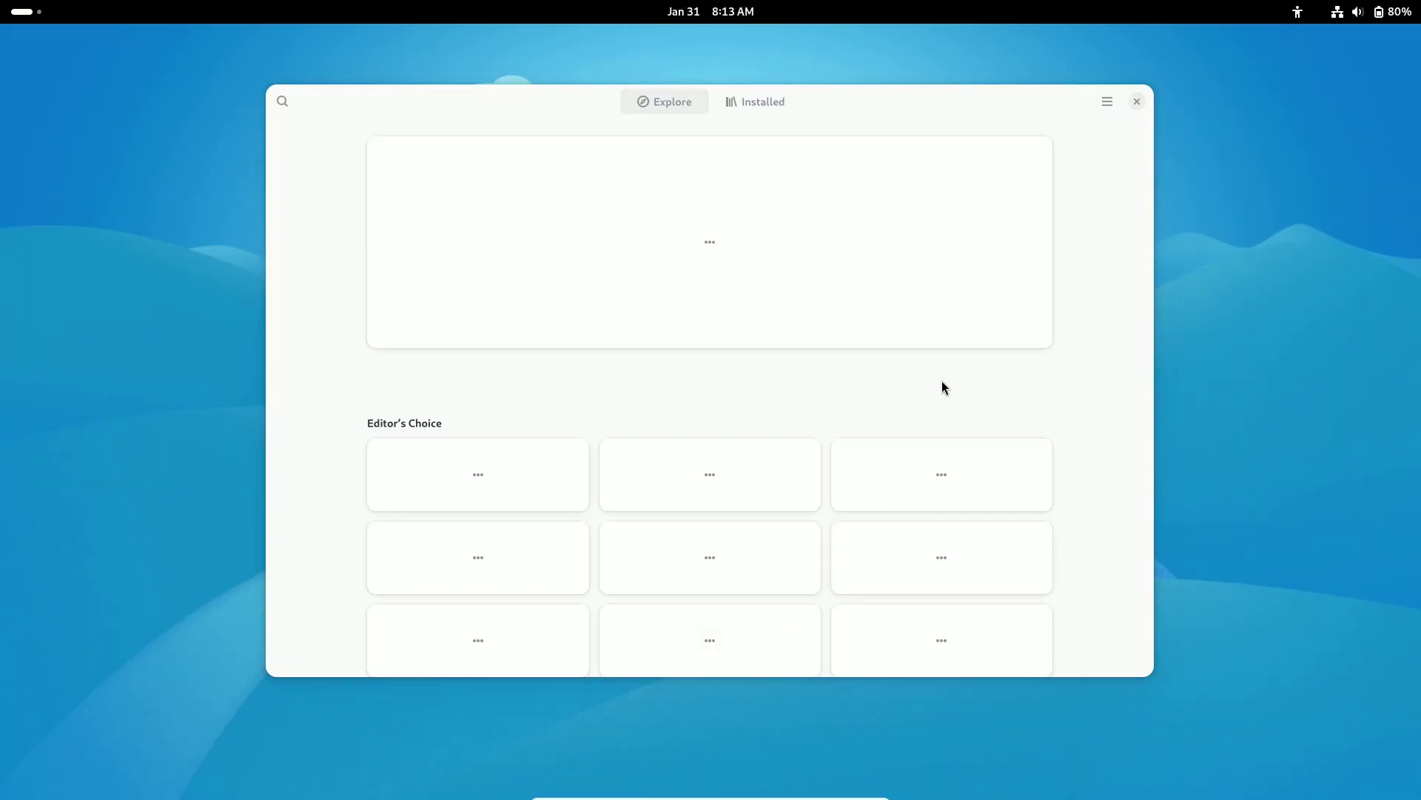
Step: Turn on Only Show Free Software and Only Show Verified Developers in Software preferences
left_click(1108, 104)
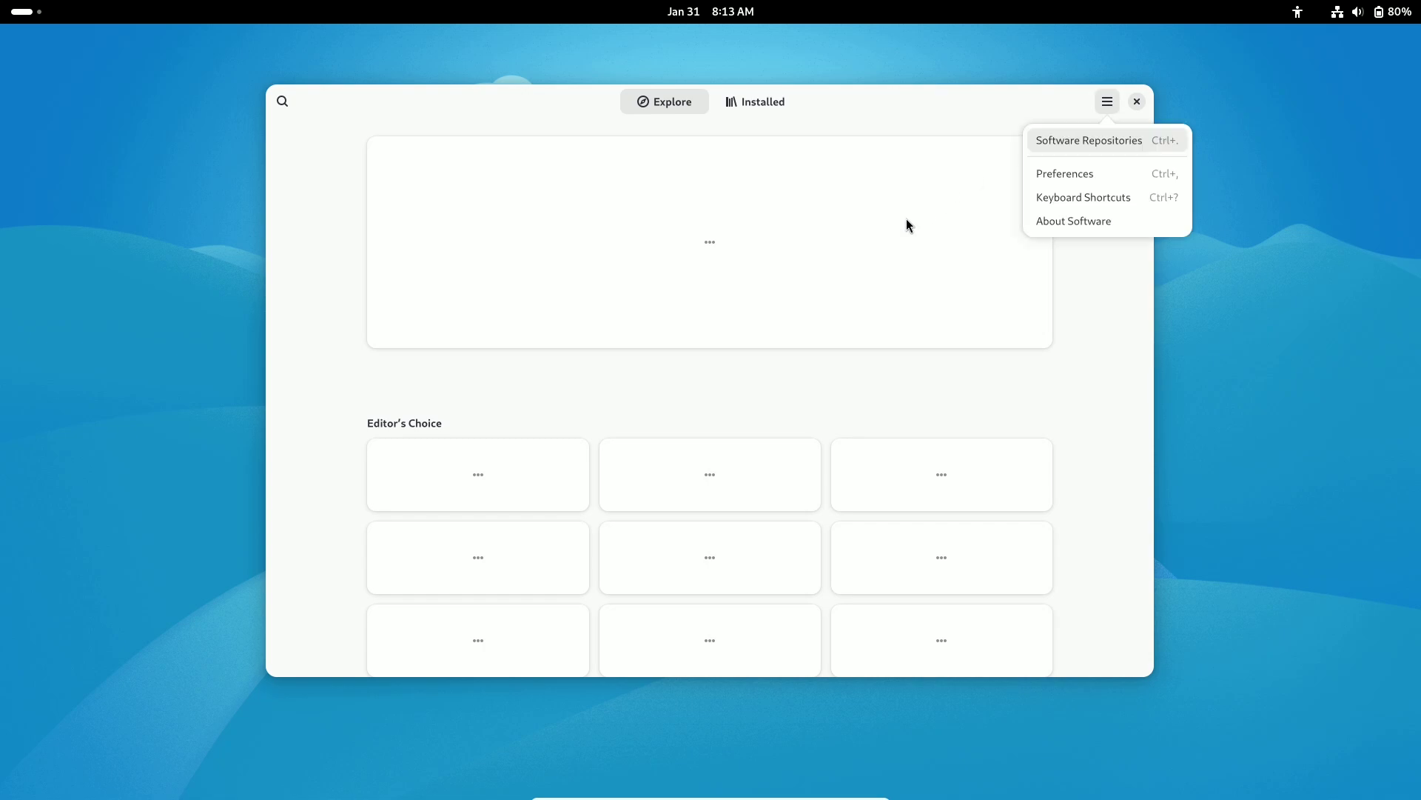
left_click(1095, 180)
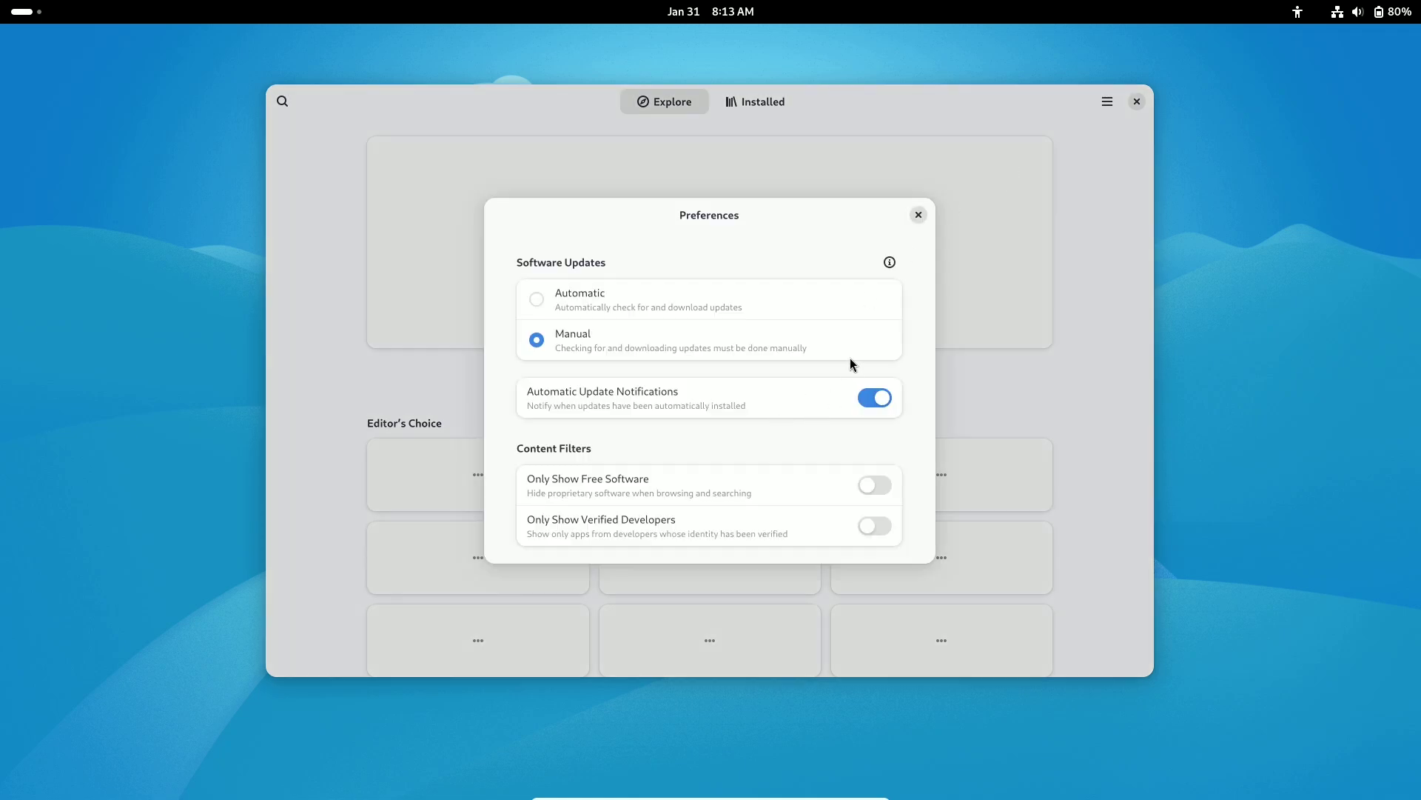
left_click(867, 484)
left_click(869, 527)
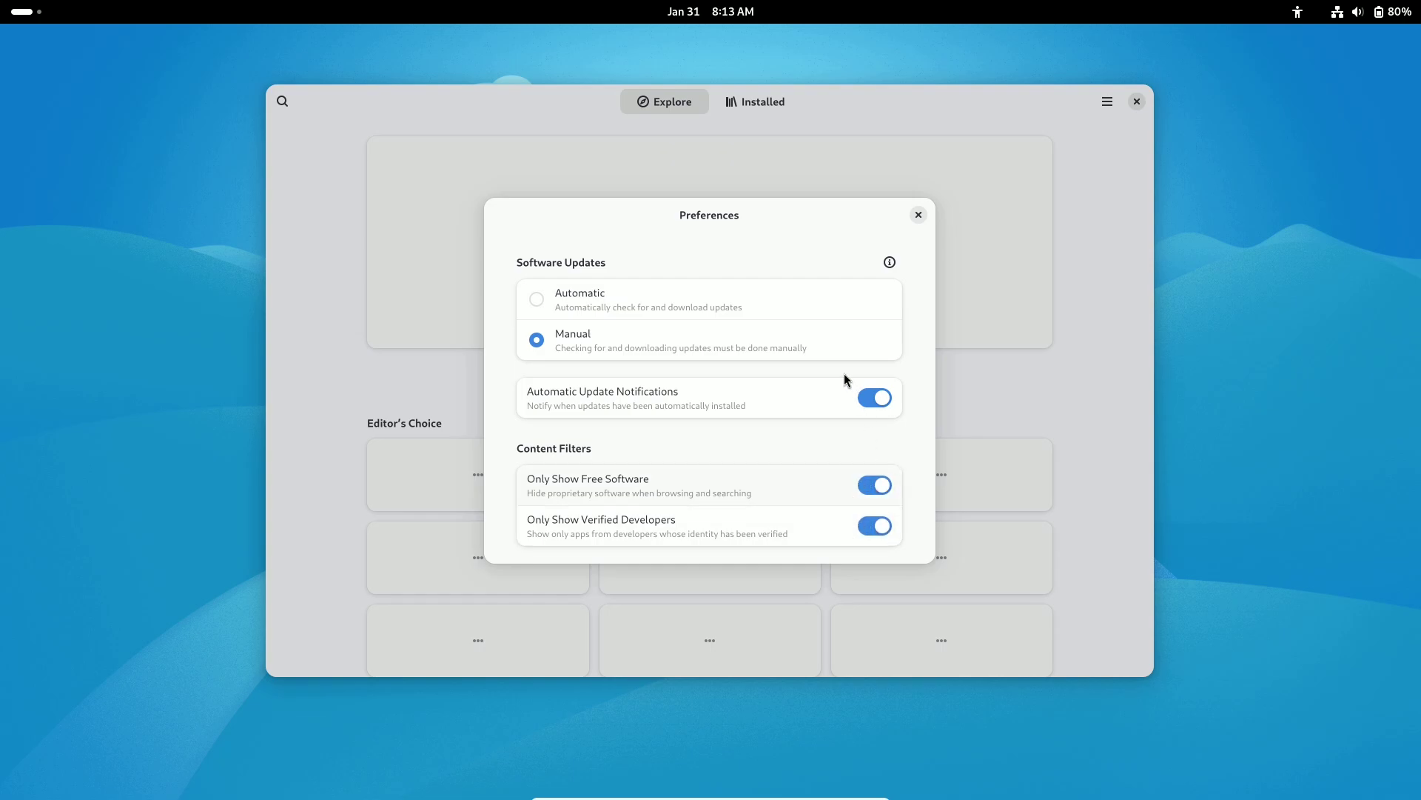
Step: Read why automatic updates get paused, then close the preferences
left_click(893, 263)
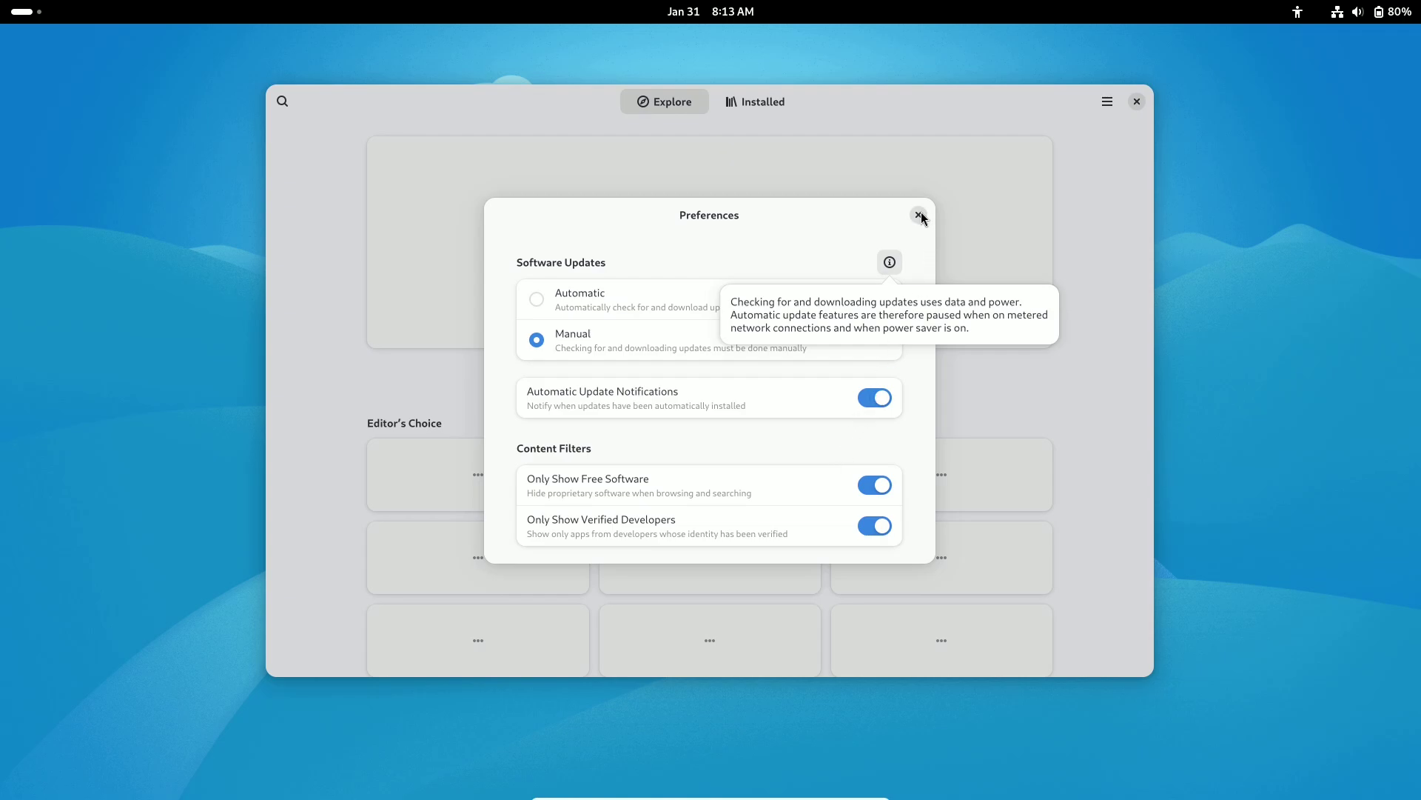
left_click(864, 391)
left_click(918, 215)
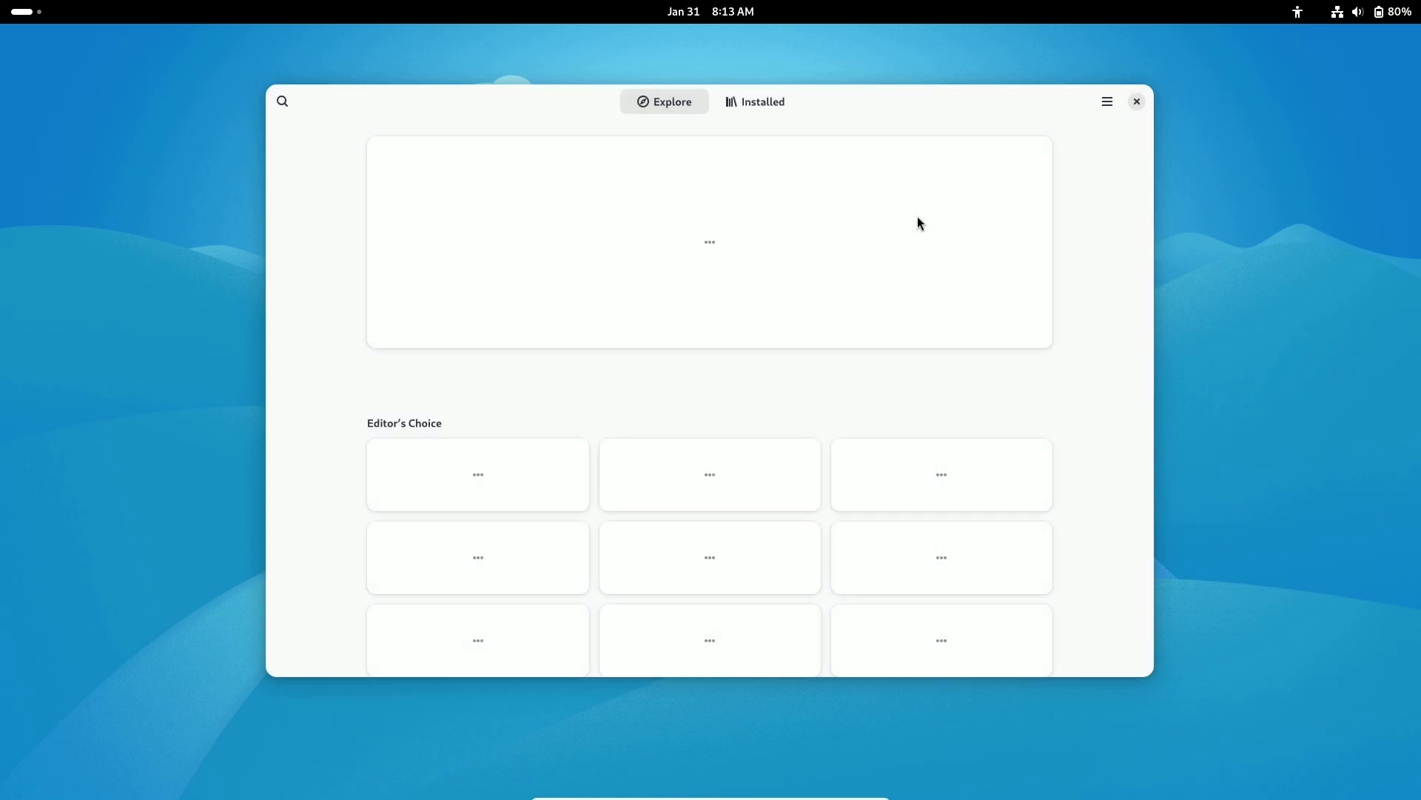
Step: Open the Software Repositories list from GNOME Software's main menu, then show the Activities overview
left_click(1105, 103)
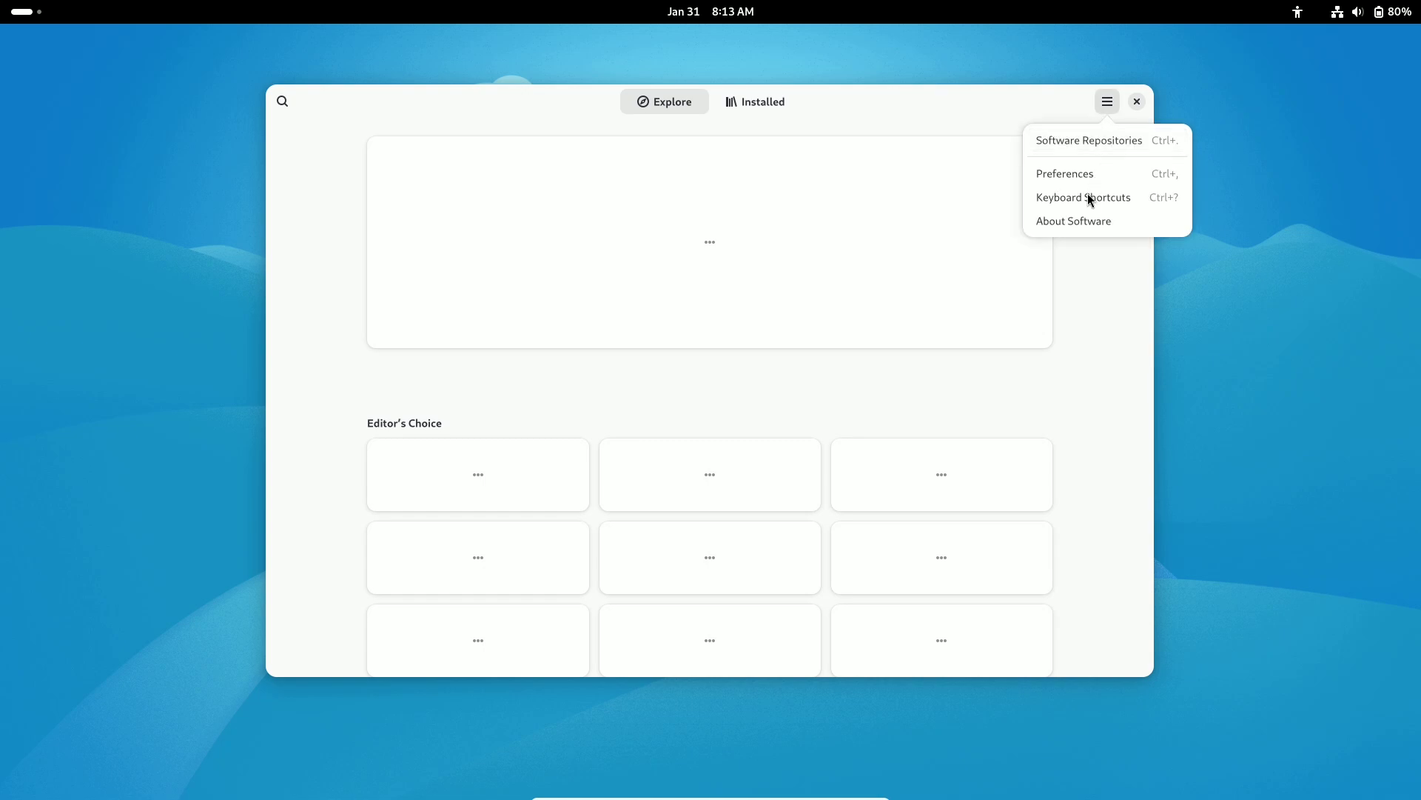
left_click(1083, 143)
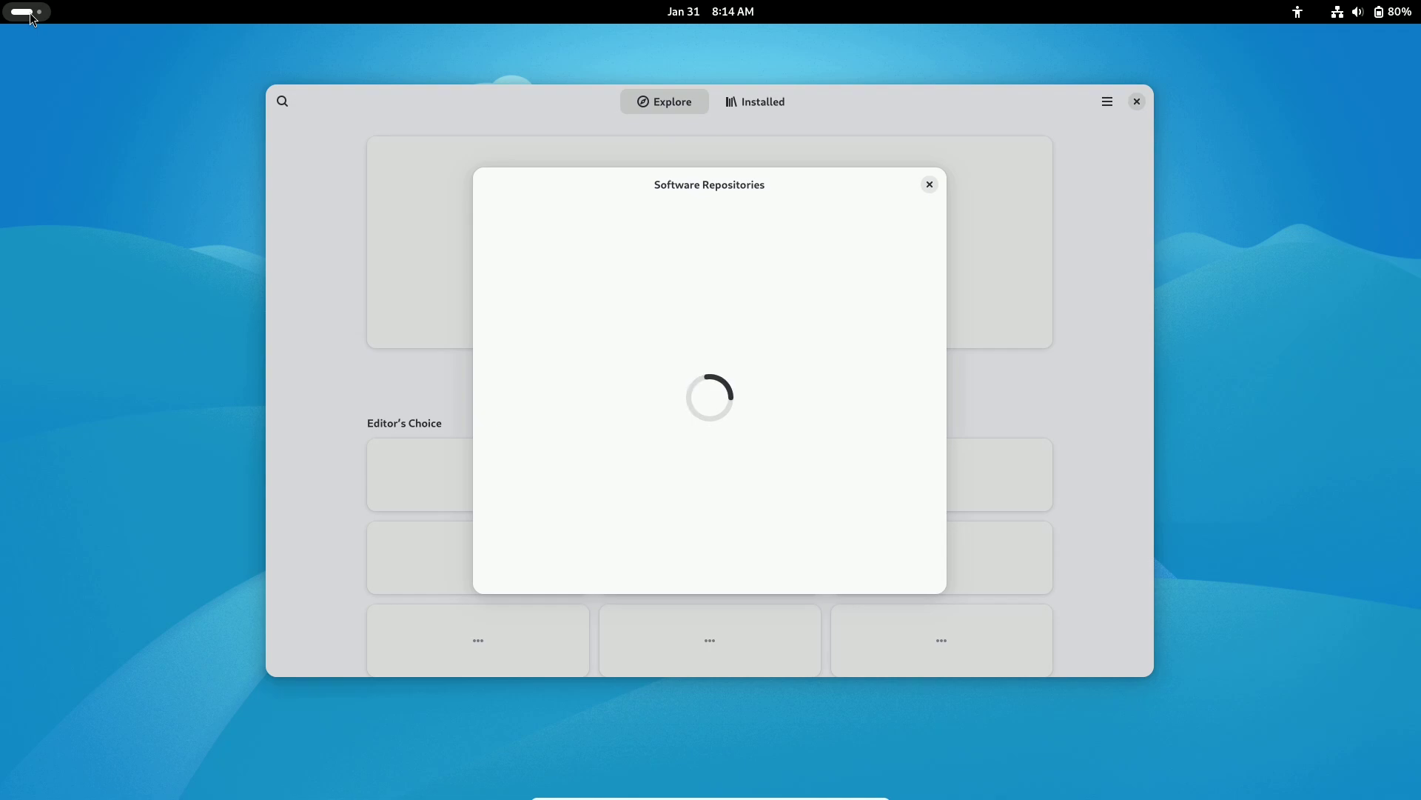
key("super")
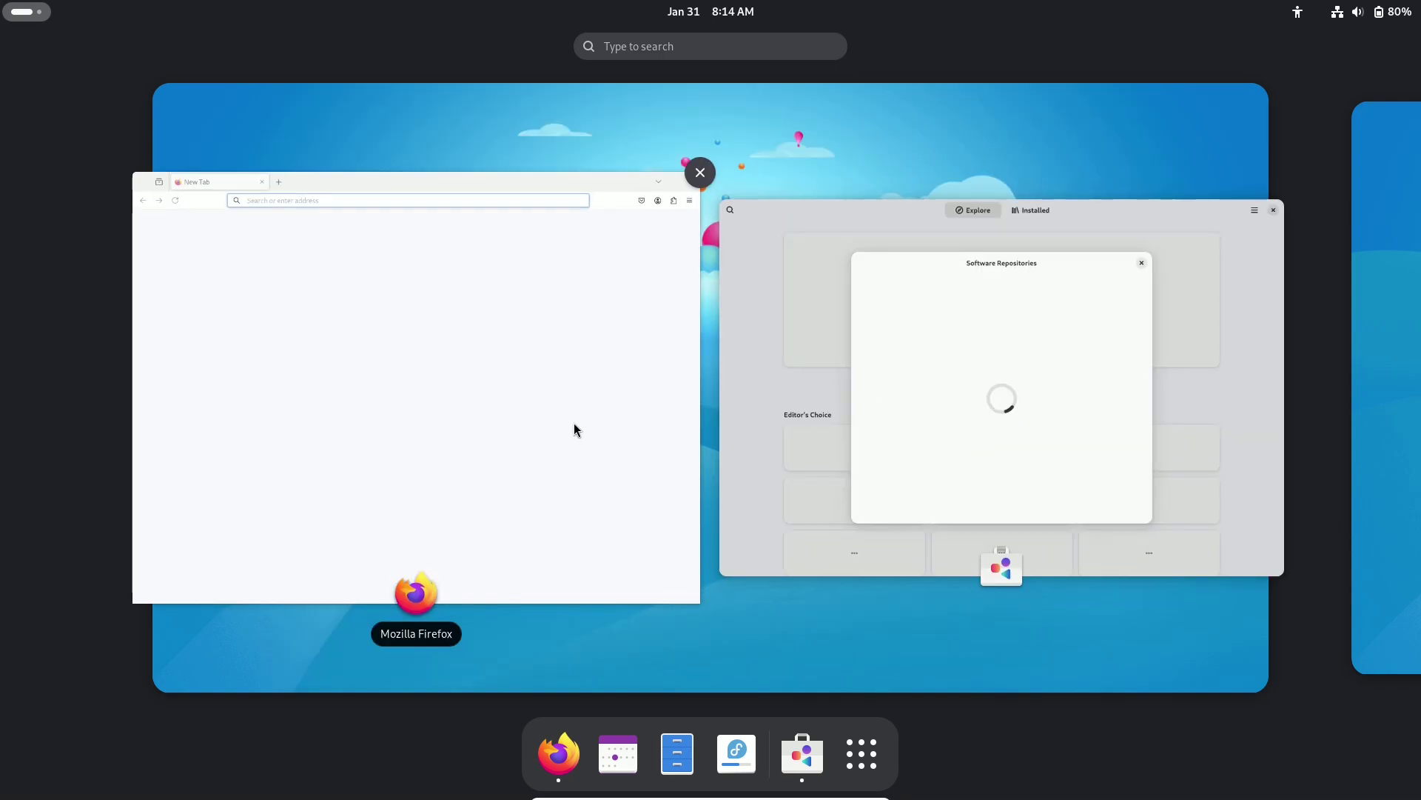
Step: In Firefox, close the mozilla.org privacy tab and search the web for 'gnome 48'
left_click(575, 419)
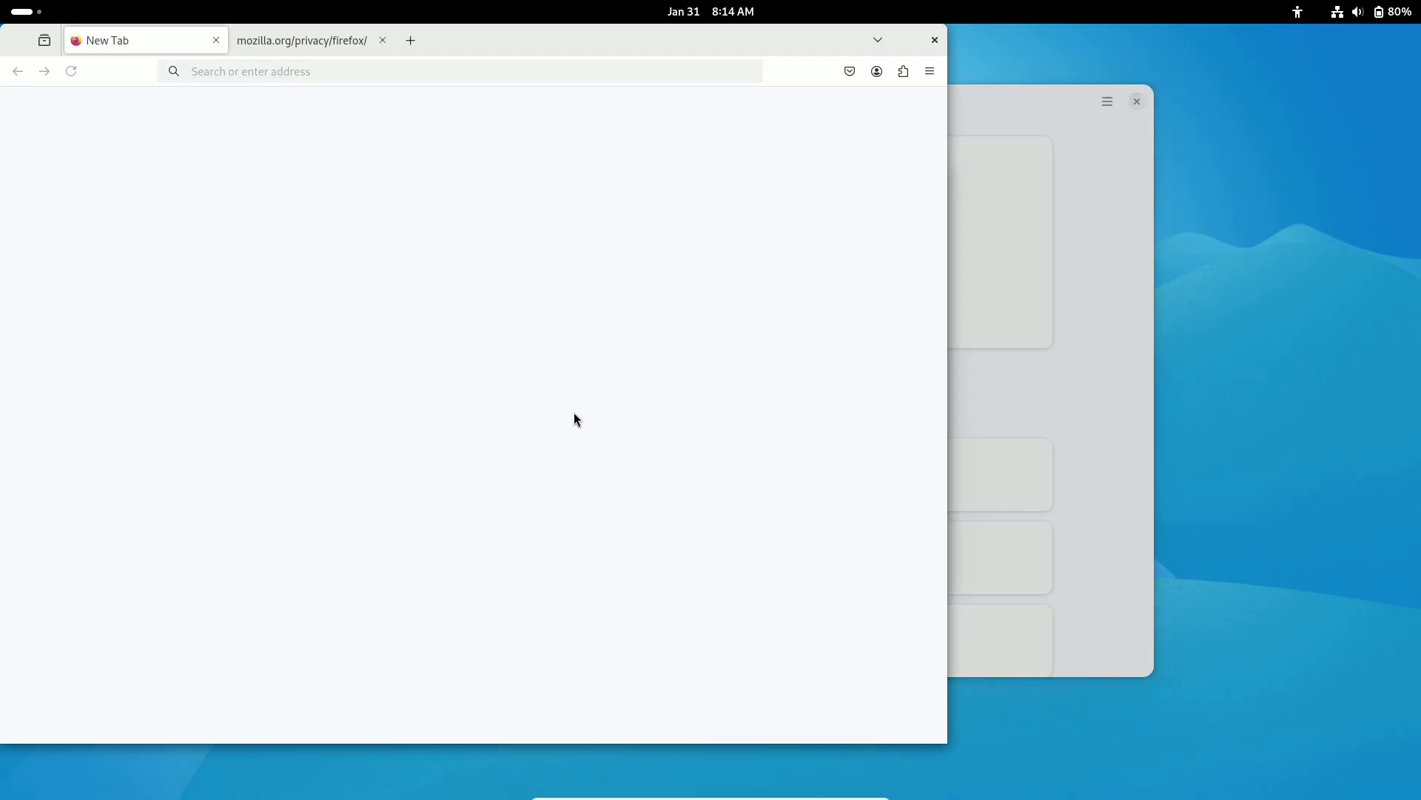
left_click(382, 40)
left_click(384, 68)
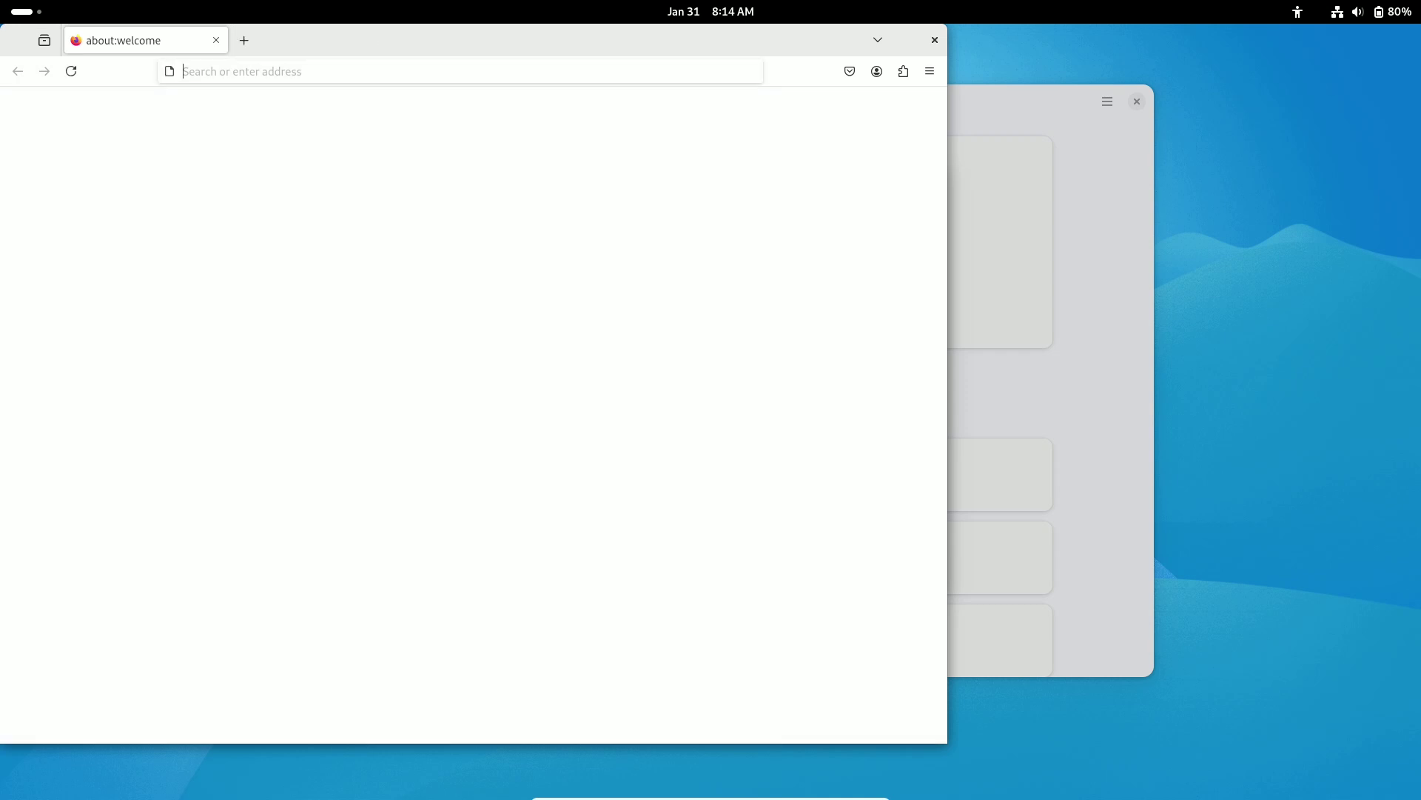
type("gnome 48")
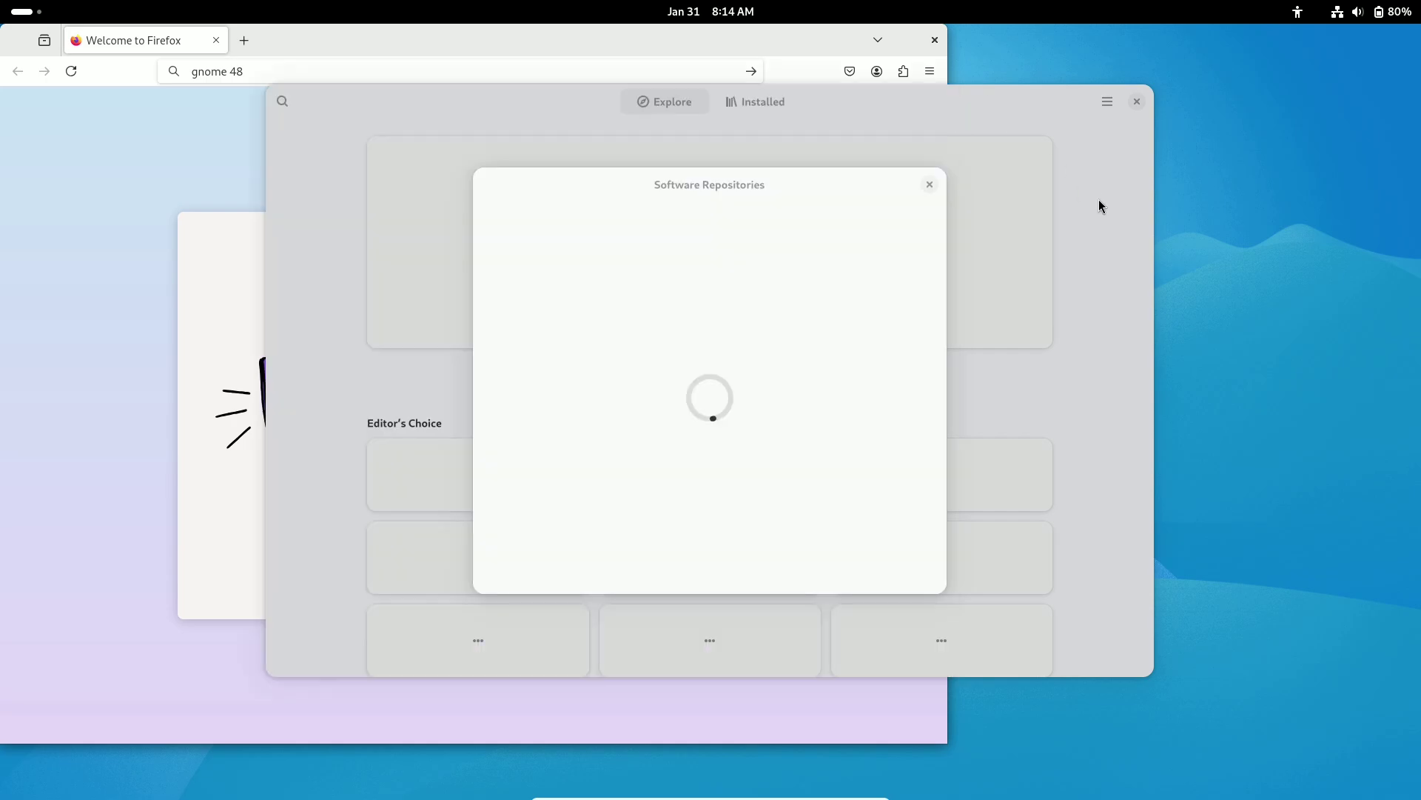
left_click(148, 311)
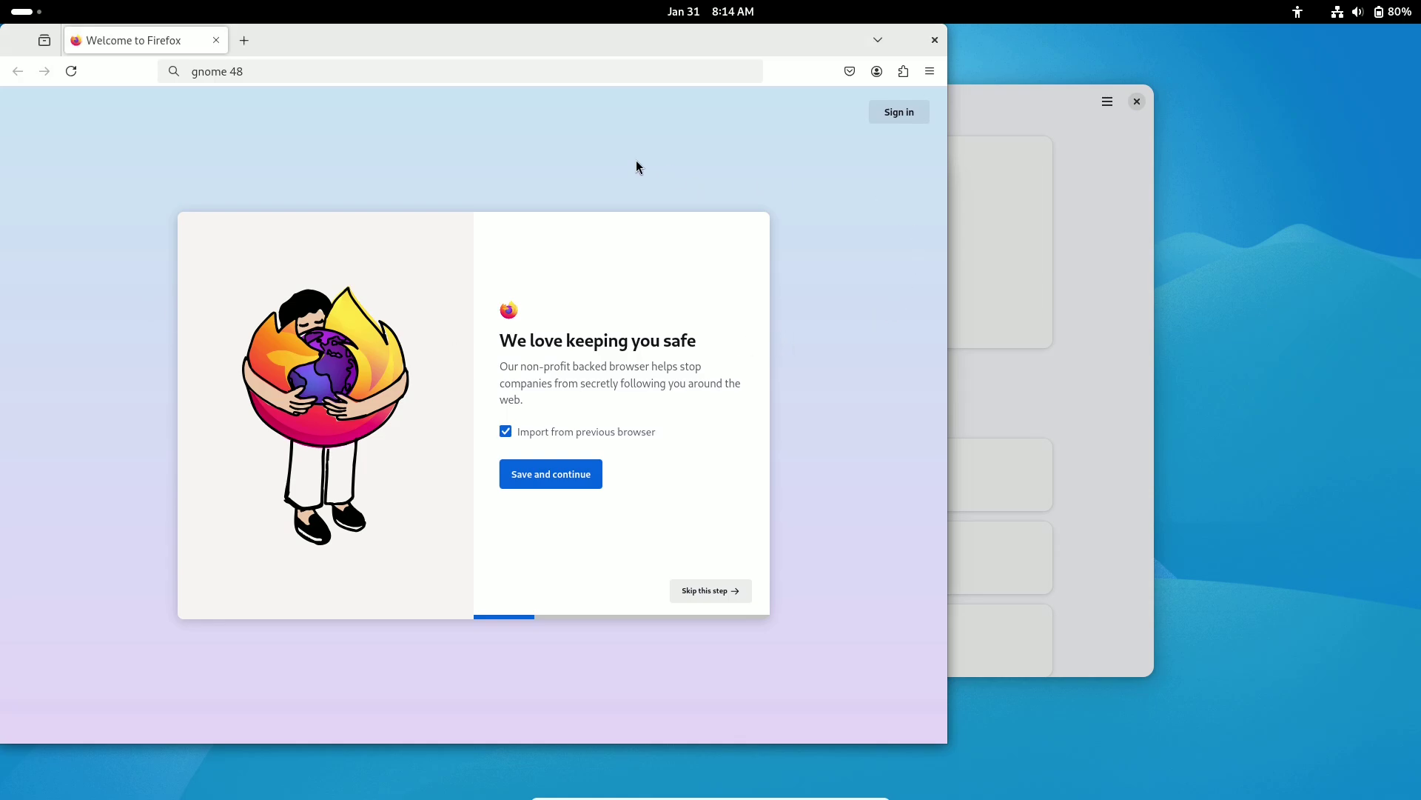
left_click(1101, 242)
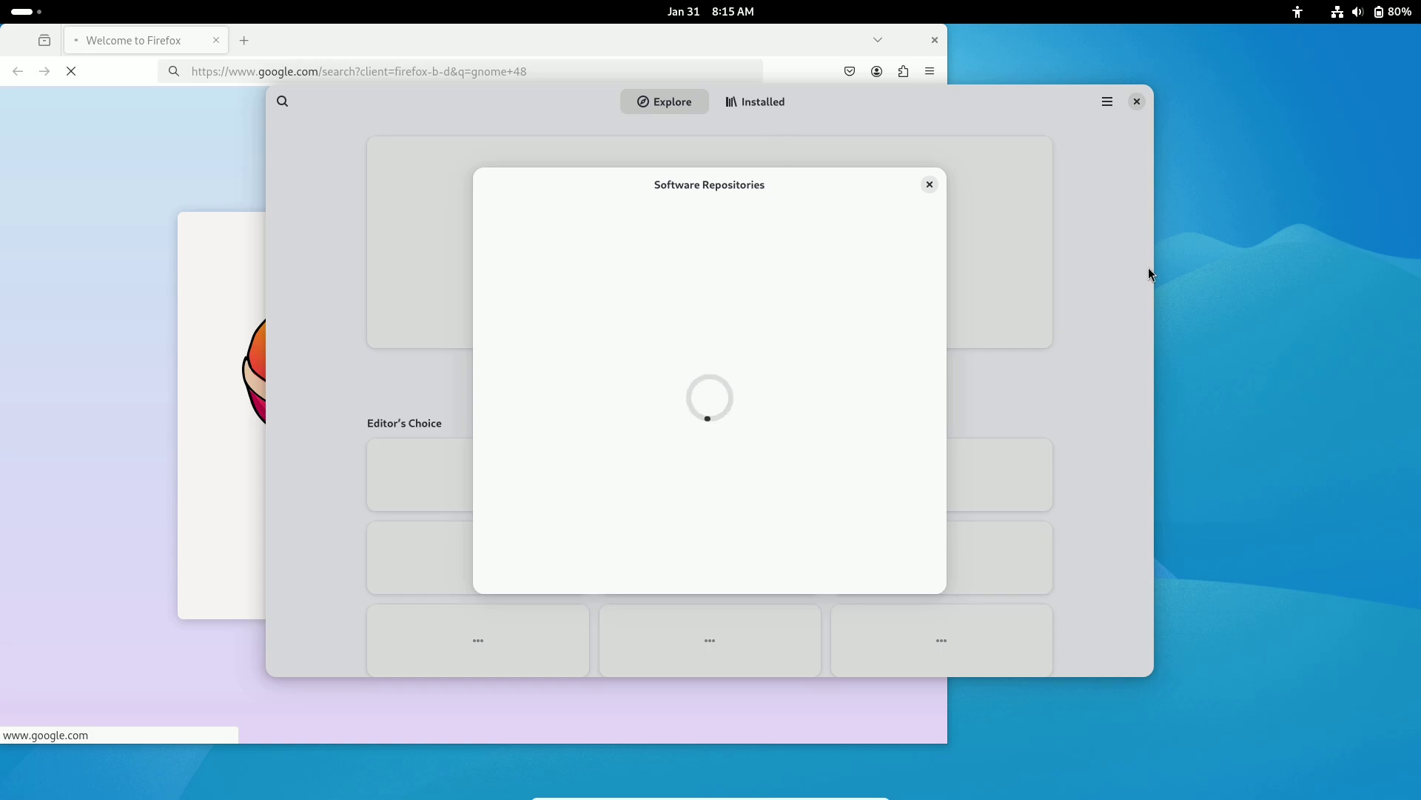
left_click(1401, 11)
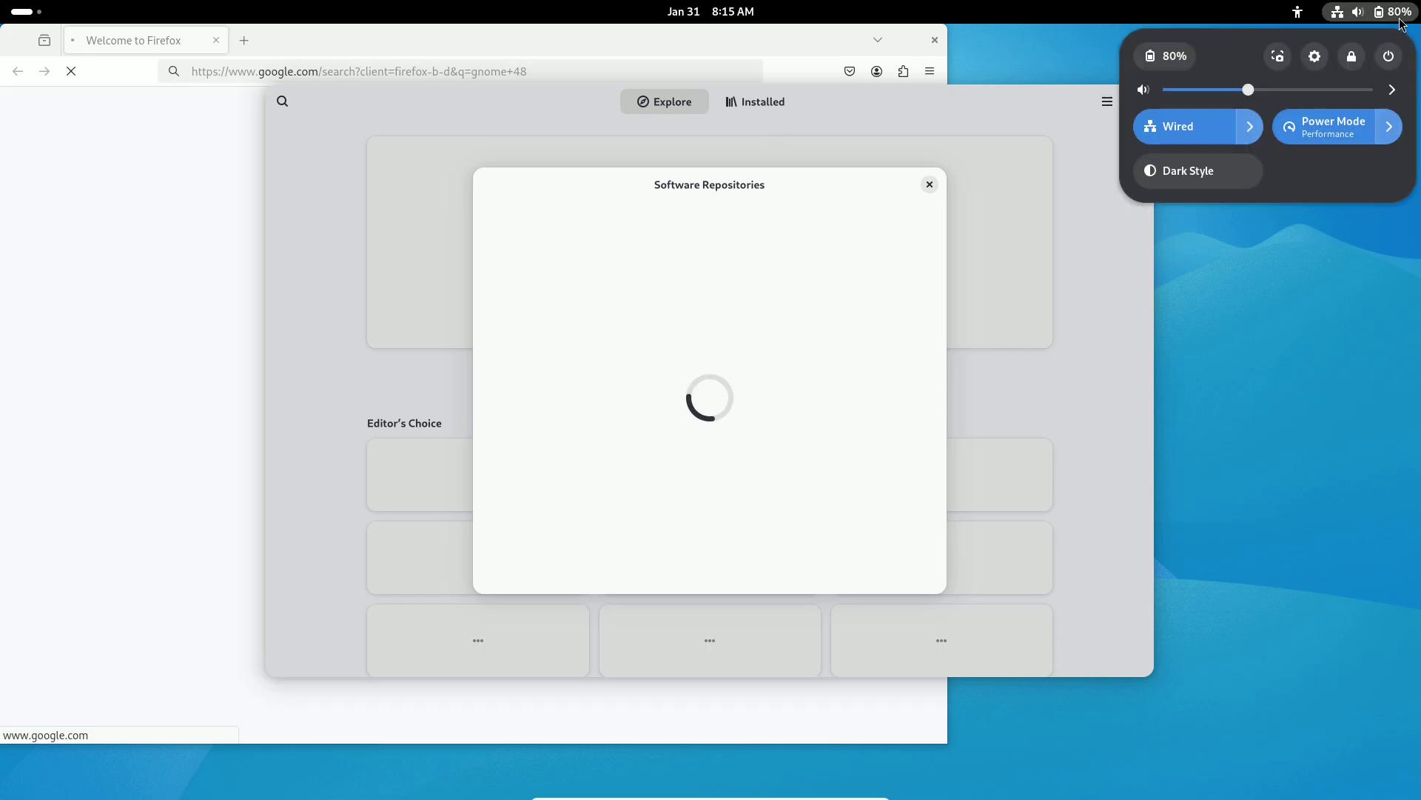
left_click(1236, 174)
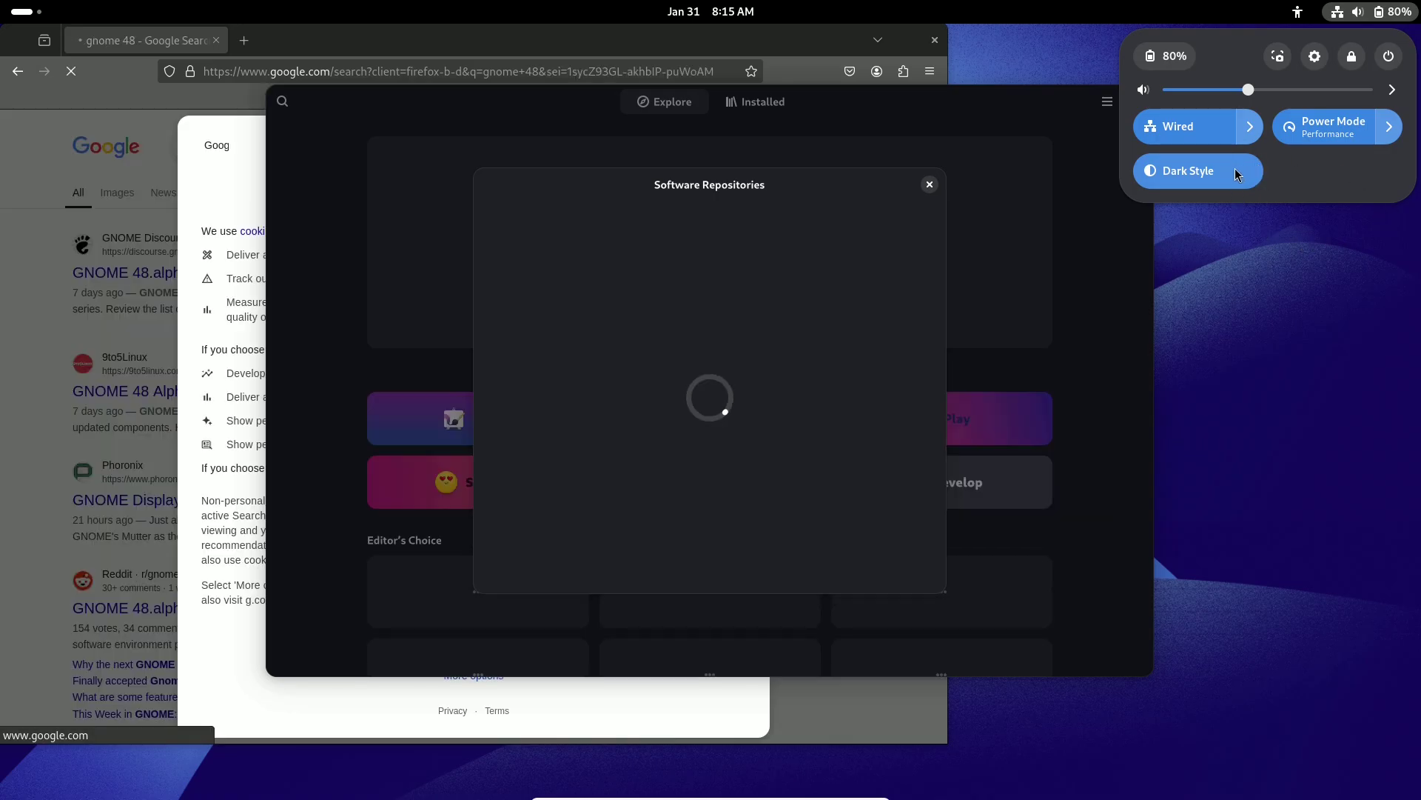
left_click(1235, 167)
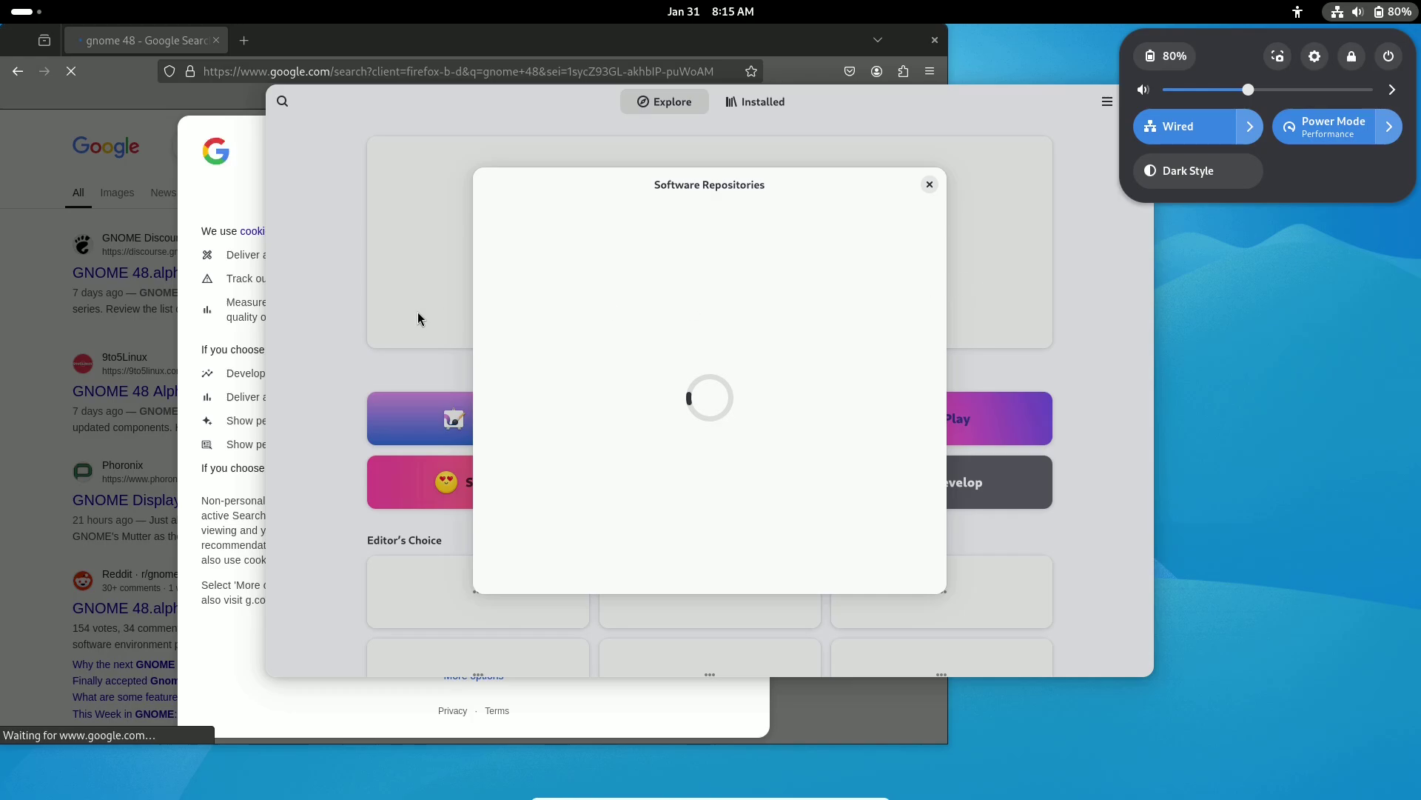
Step: Reject Google's cookie notice and open the 'GNOME 48.alpha Released' Discourse result
left_click(220, 304)
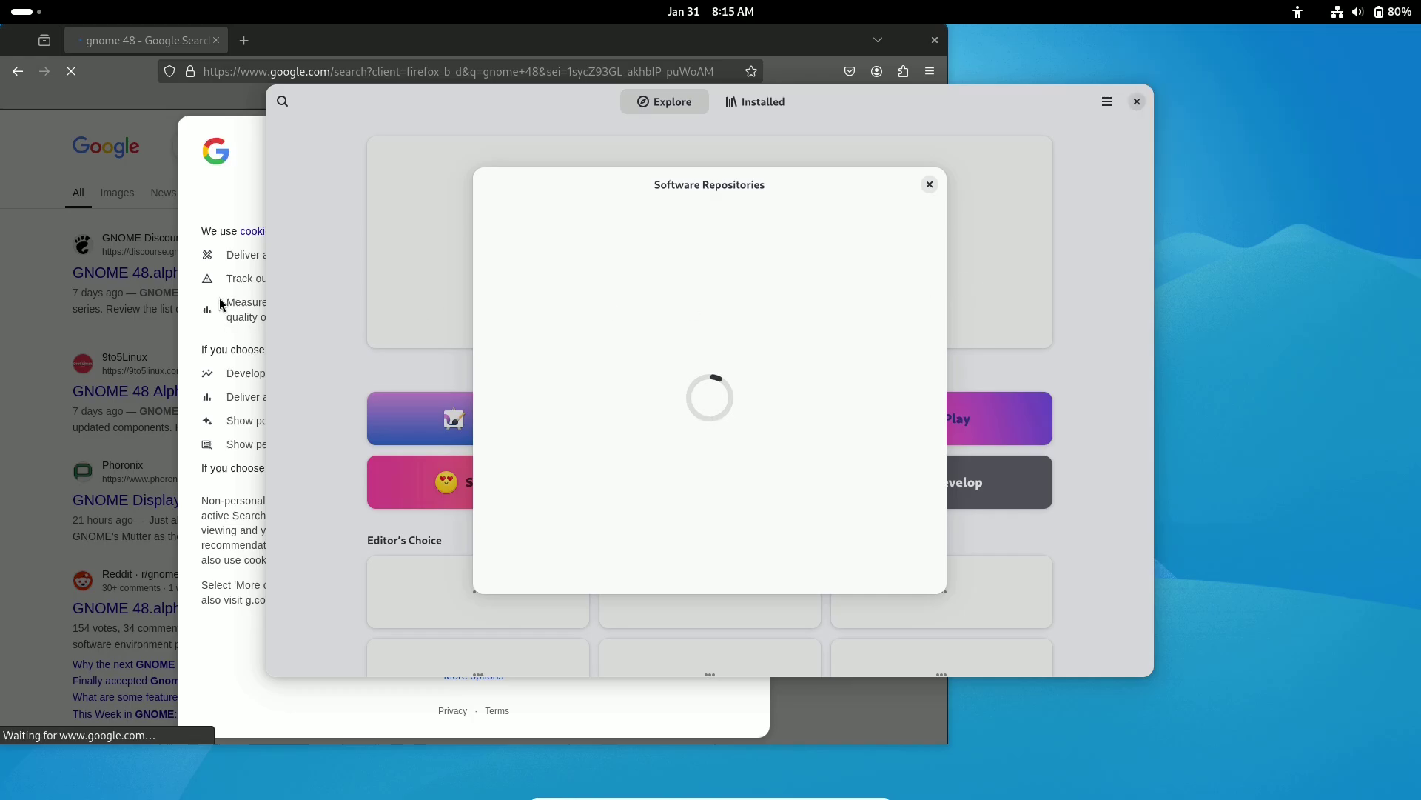
left_click(734, 39)
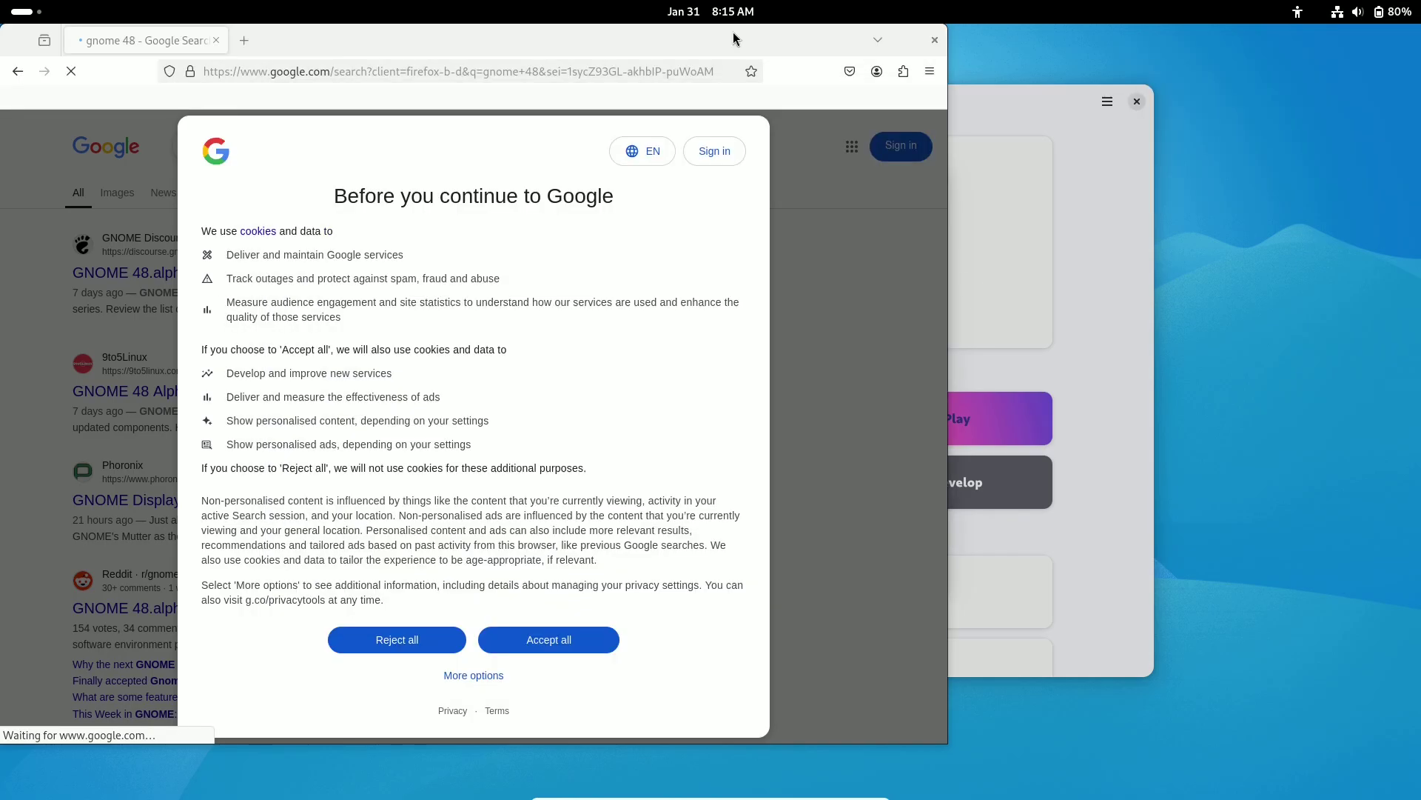
left_click(439, 641)
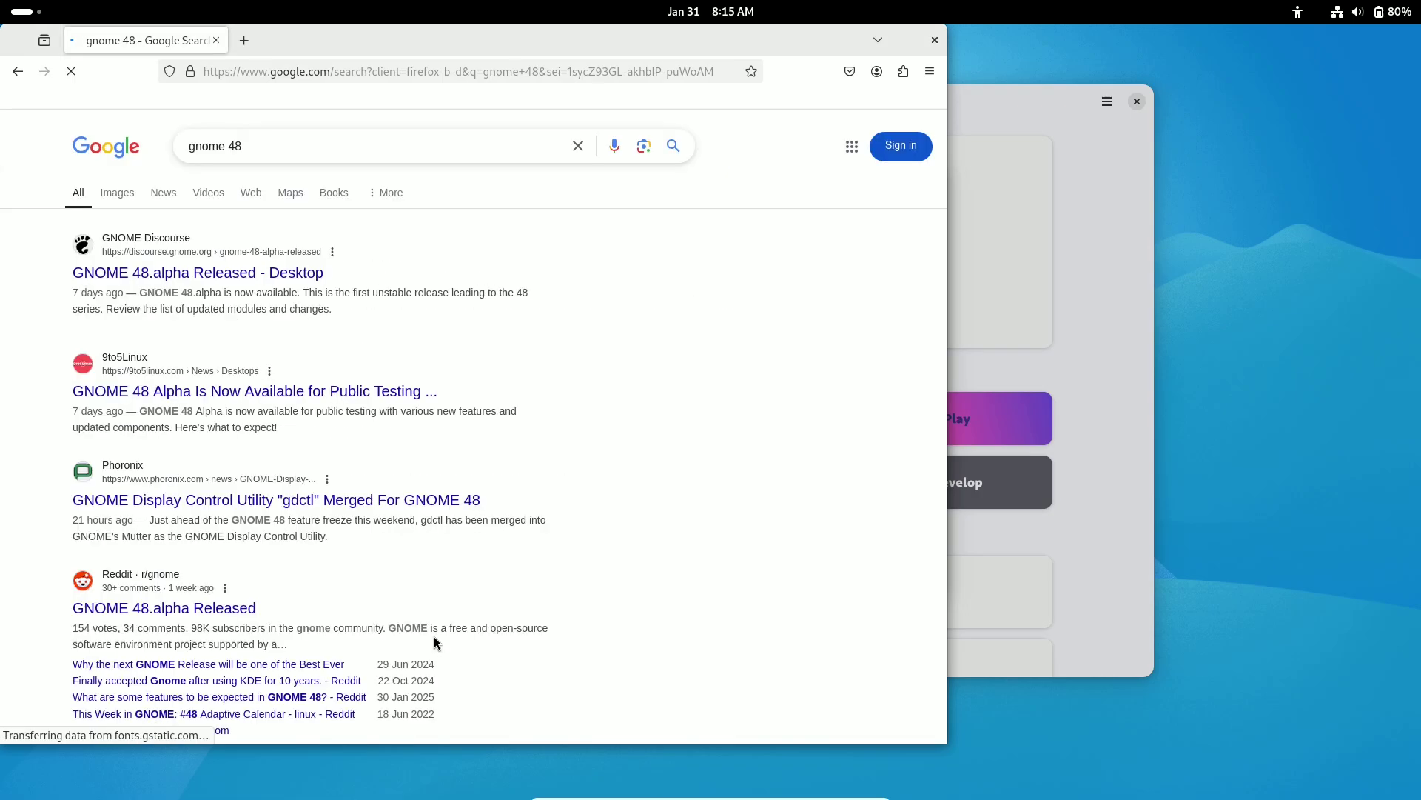
left_click(273, 275)
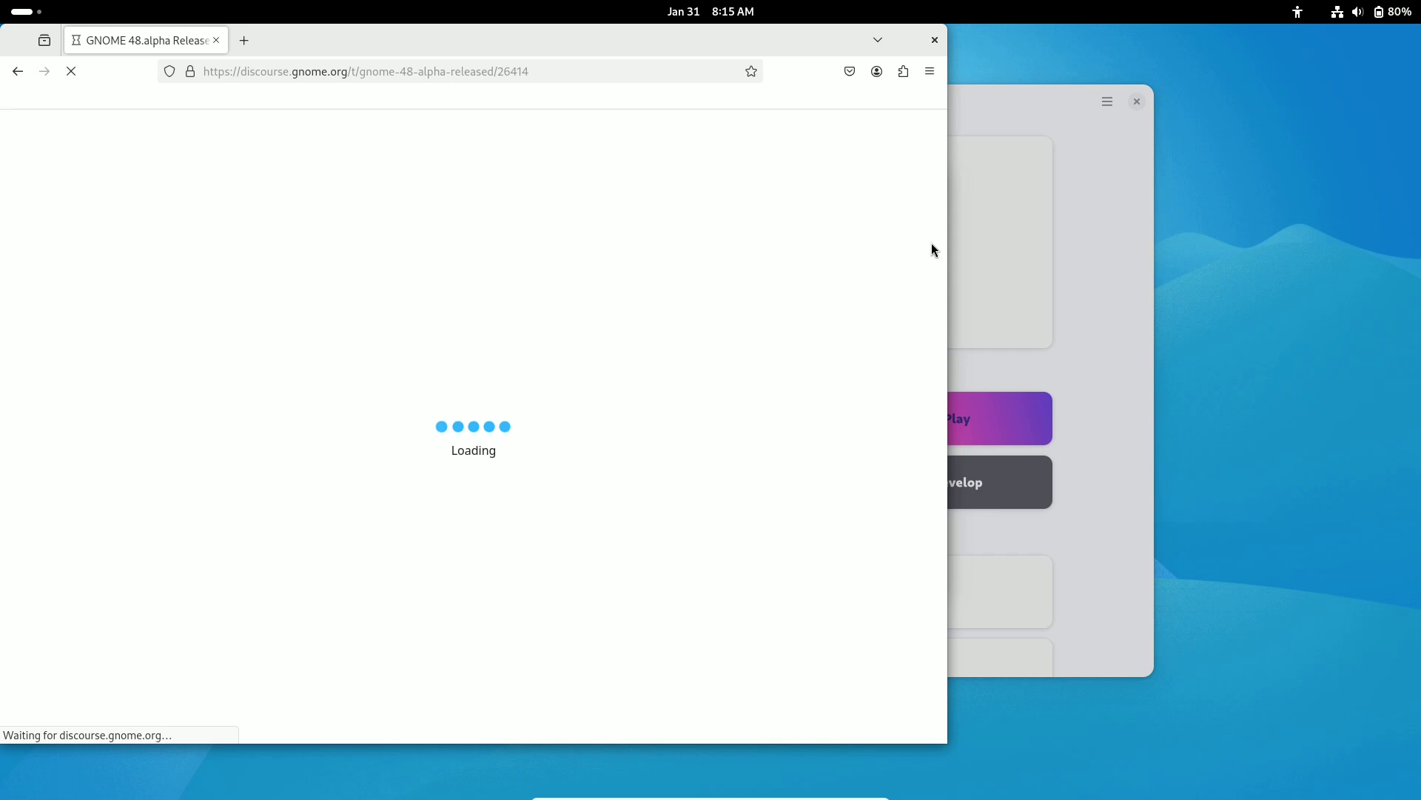
left_click(1114, 254)
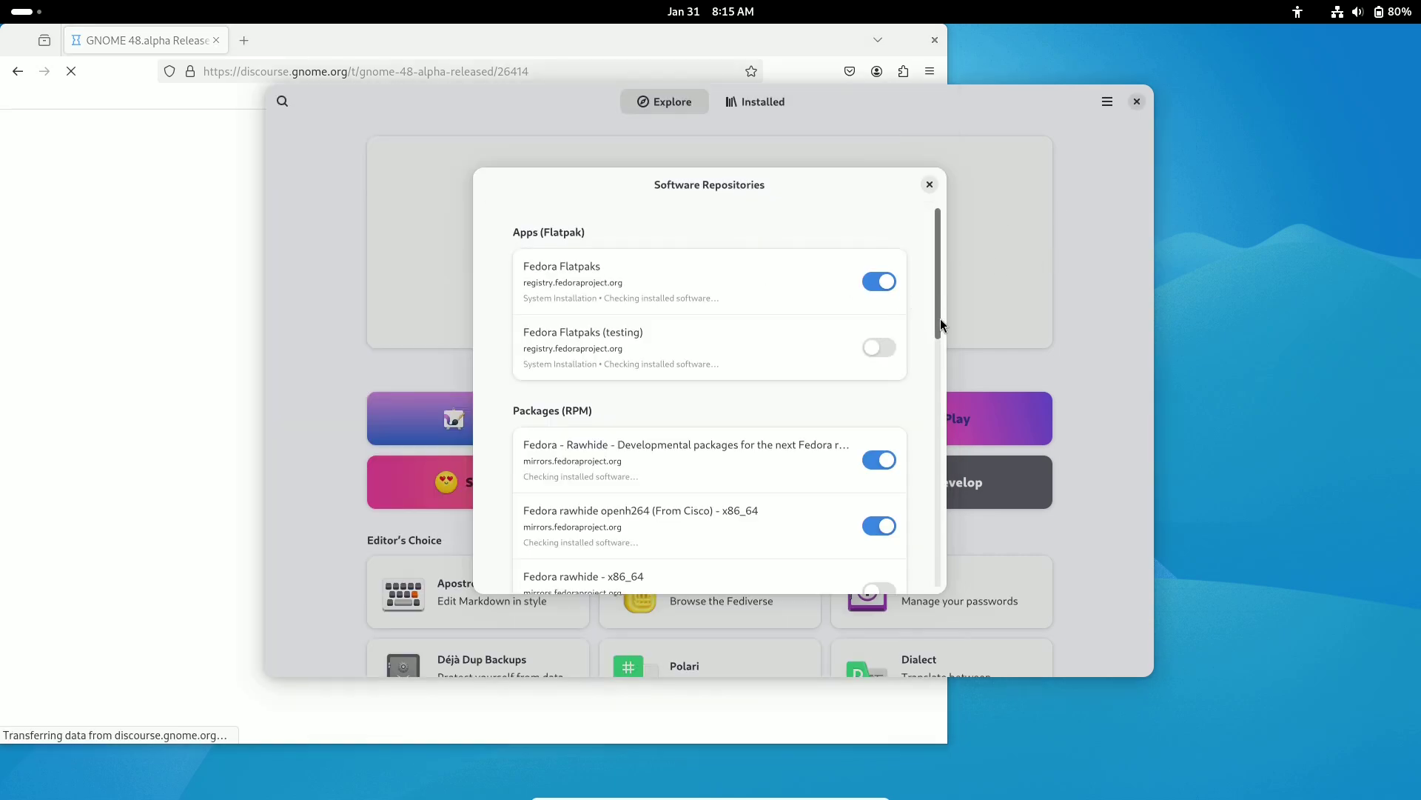
Step: Scroll the repository list down to the Third Party repositories, google-chrome and RPM Fusion
scroll(932, 356, "down", 5)
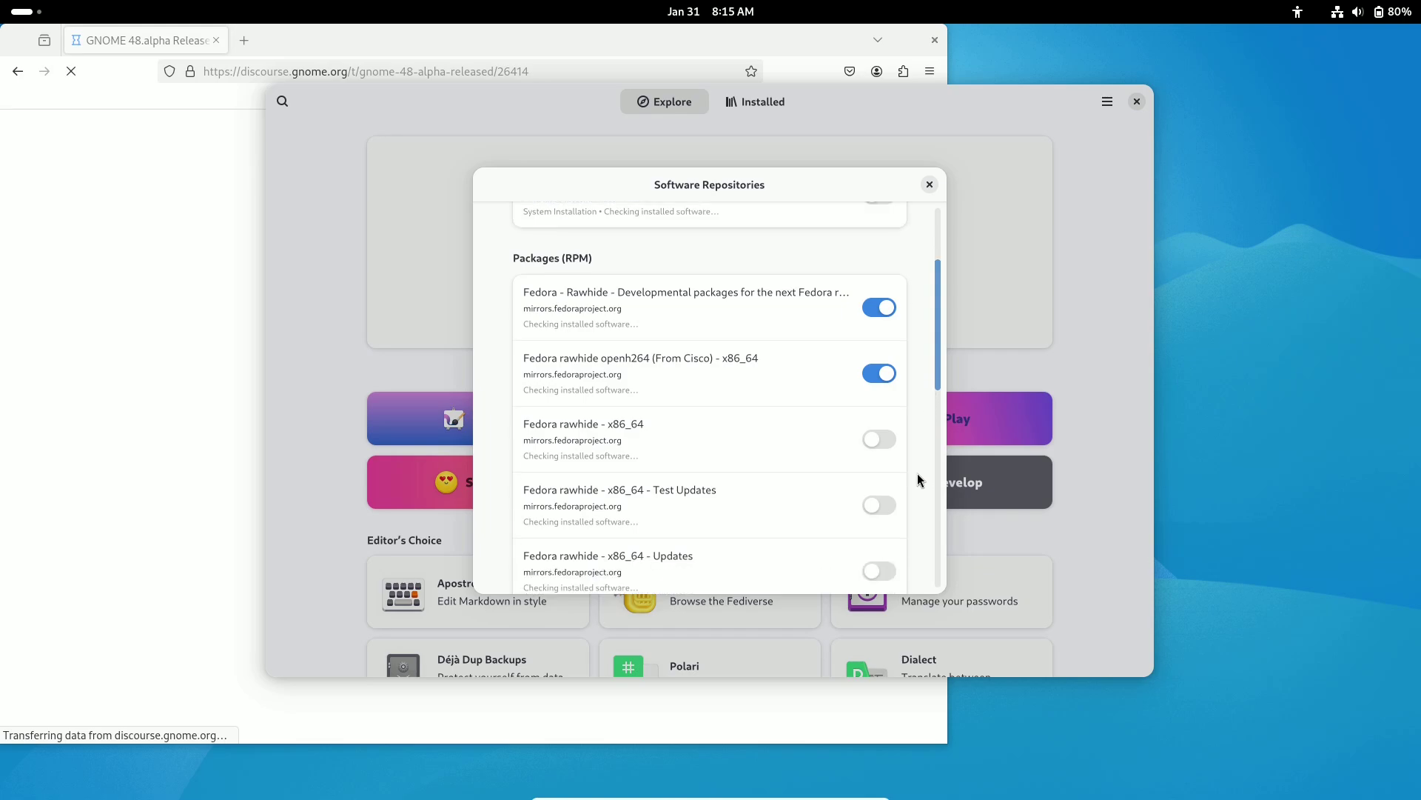
scroll(918, 539, "down", 6)
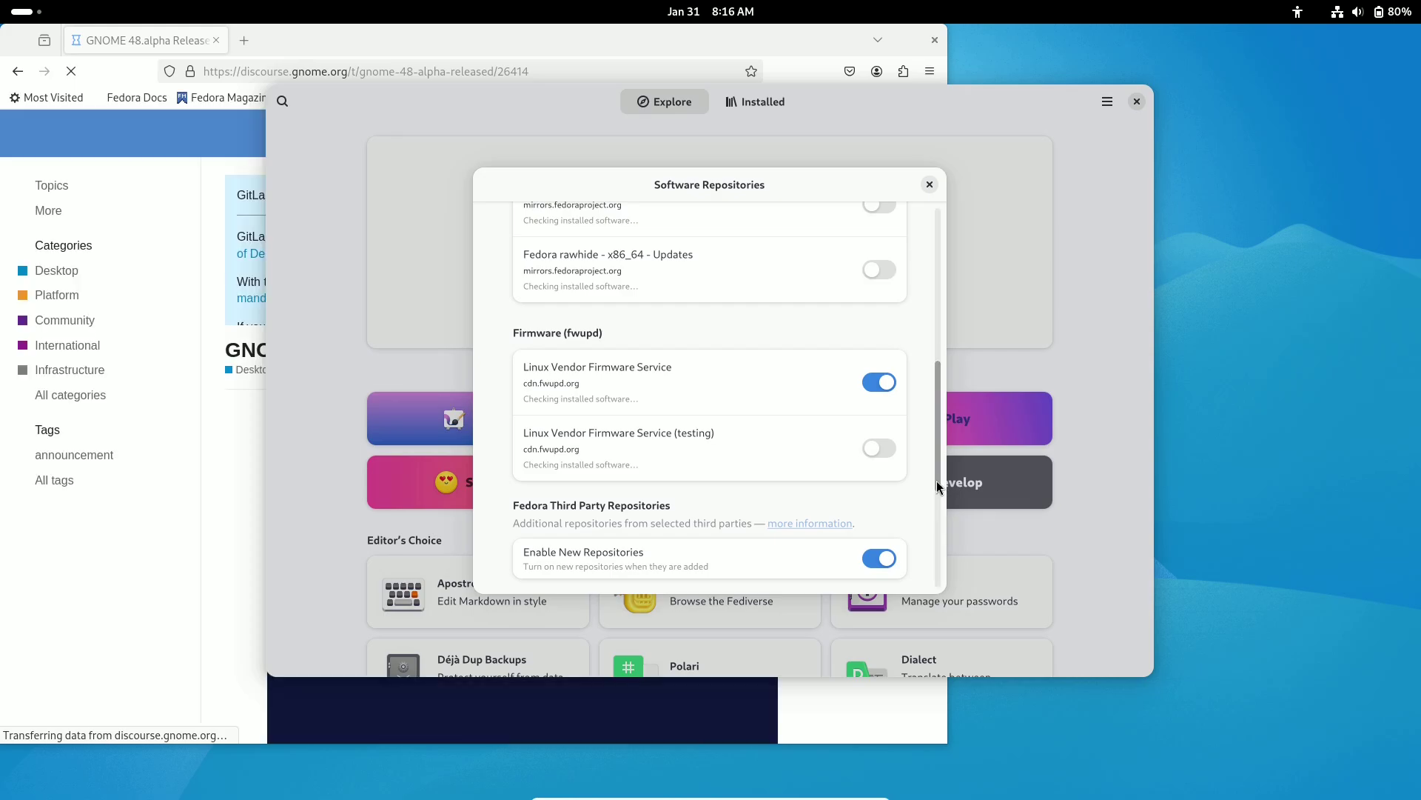
scroll(937, 511, "down", 6)
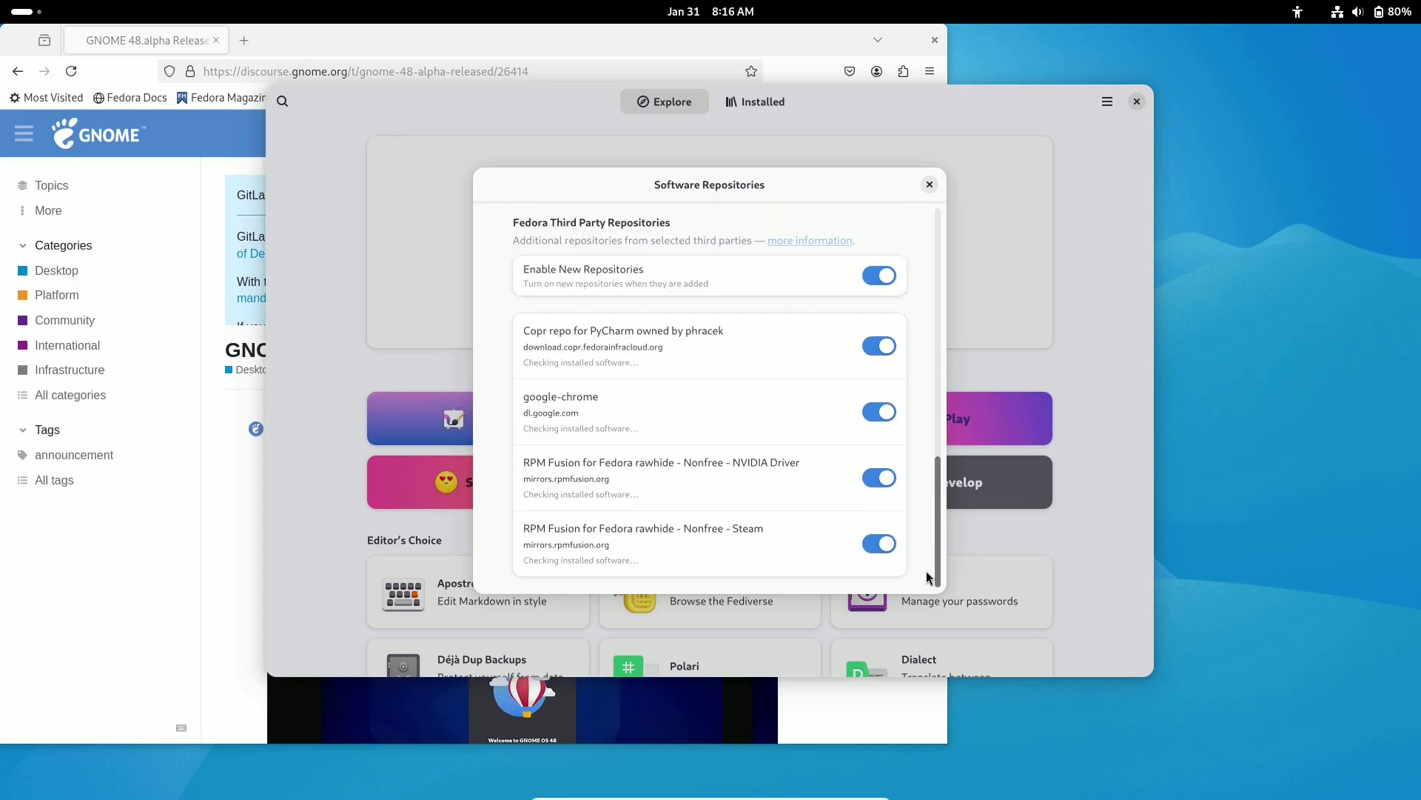
Step: Close GNOME Software and read the GNOME 48.alpha announcement in a maximized Firefox window
left_click(927, 182)
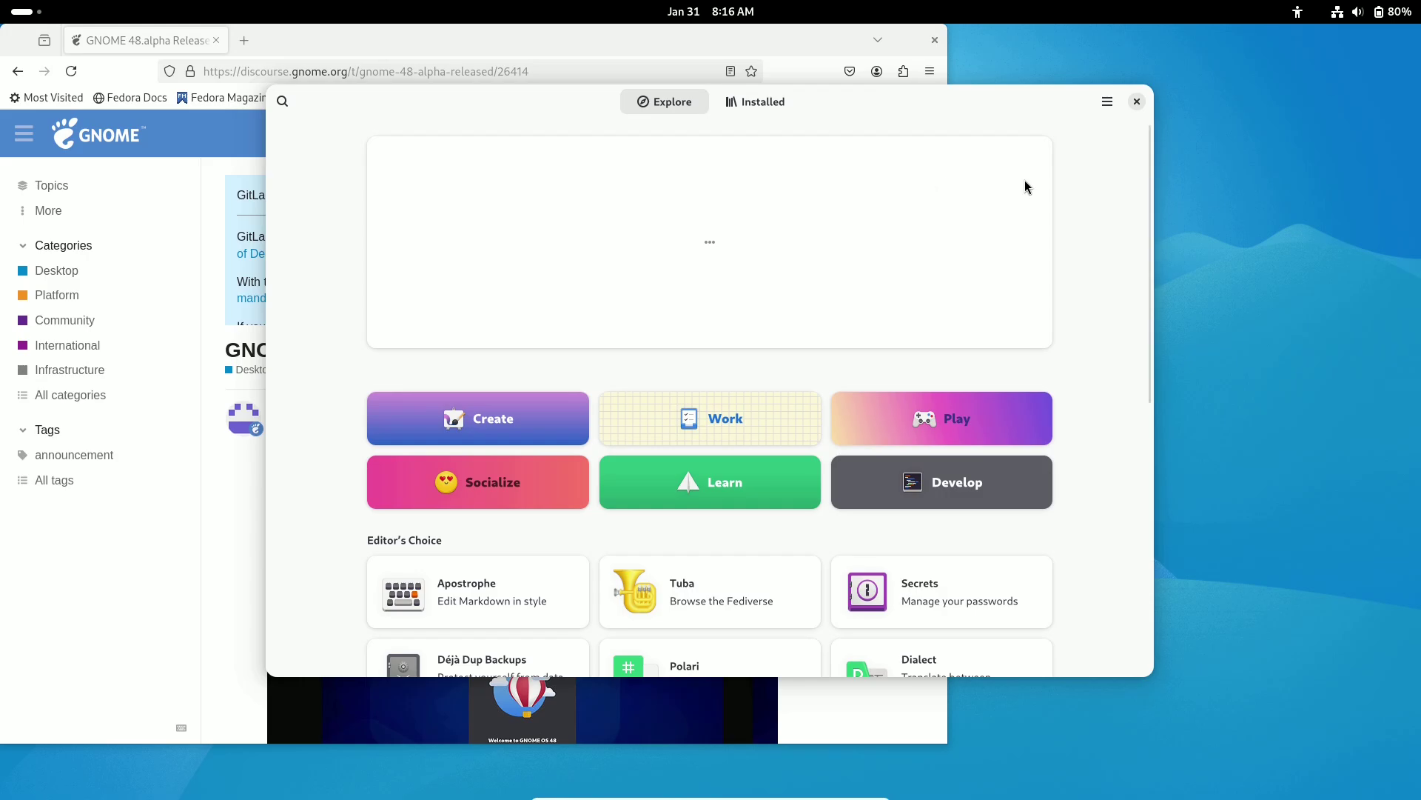
left_click(1133, 107)
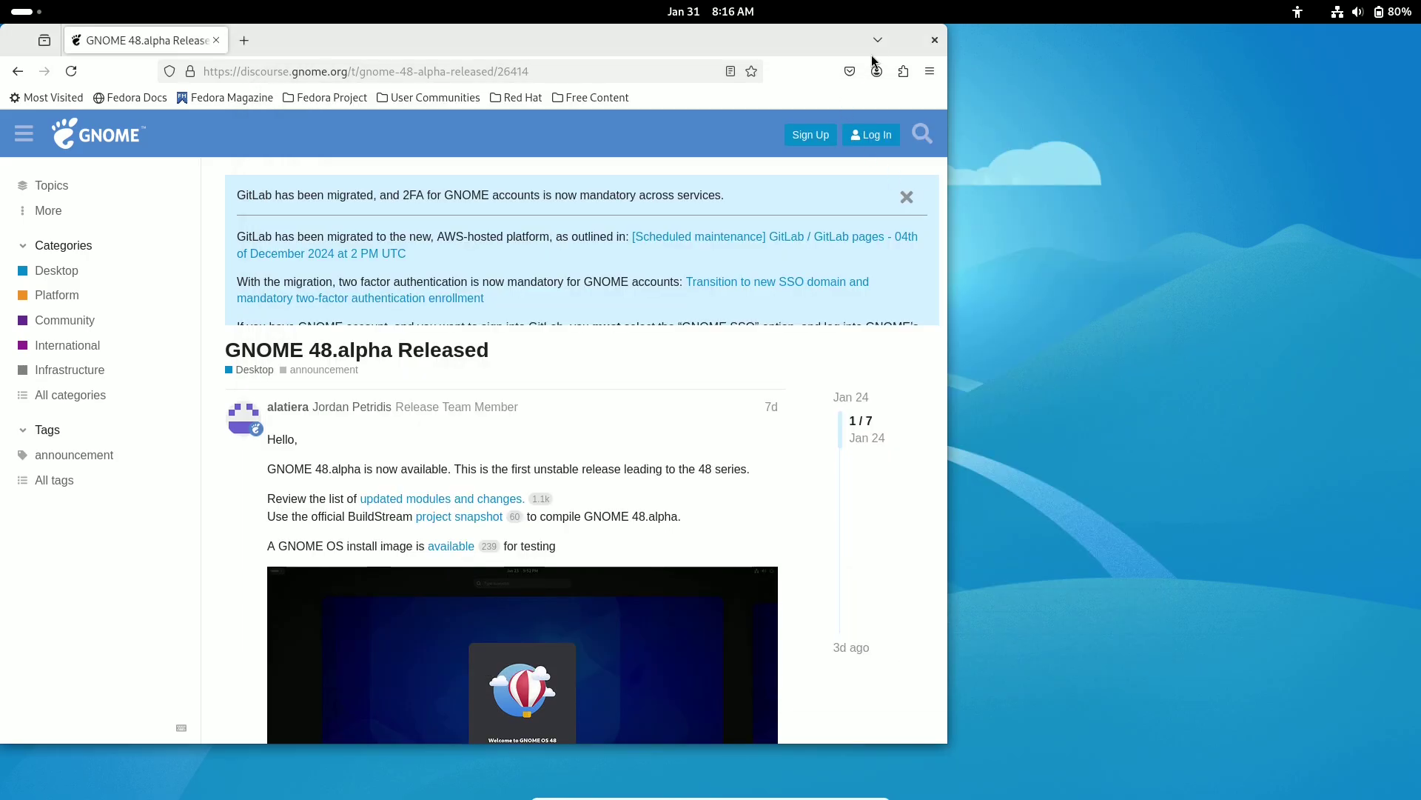
double_click(828, 37)
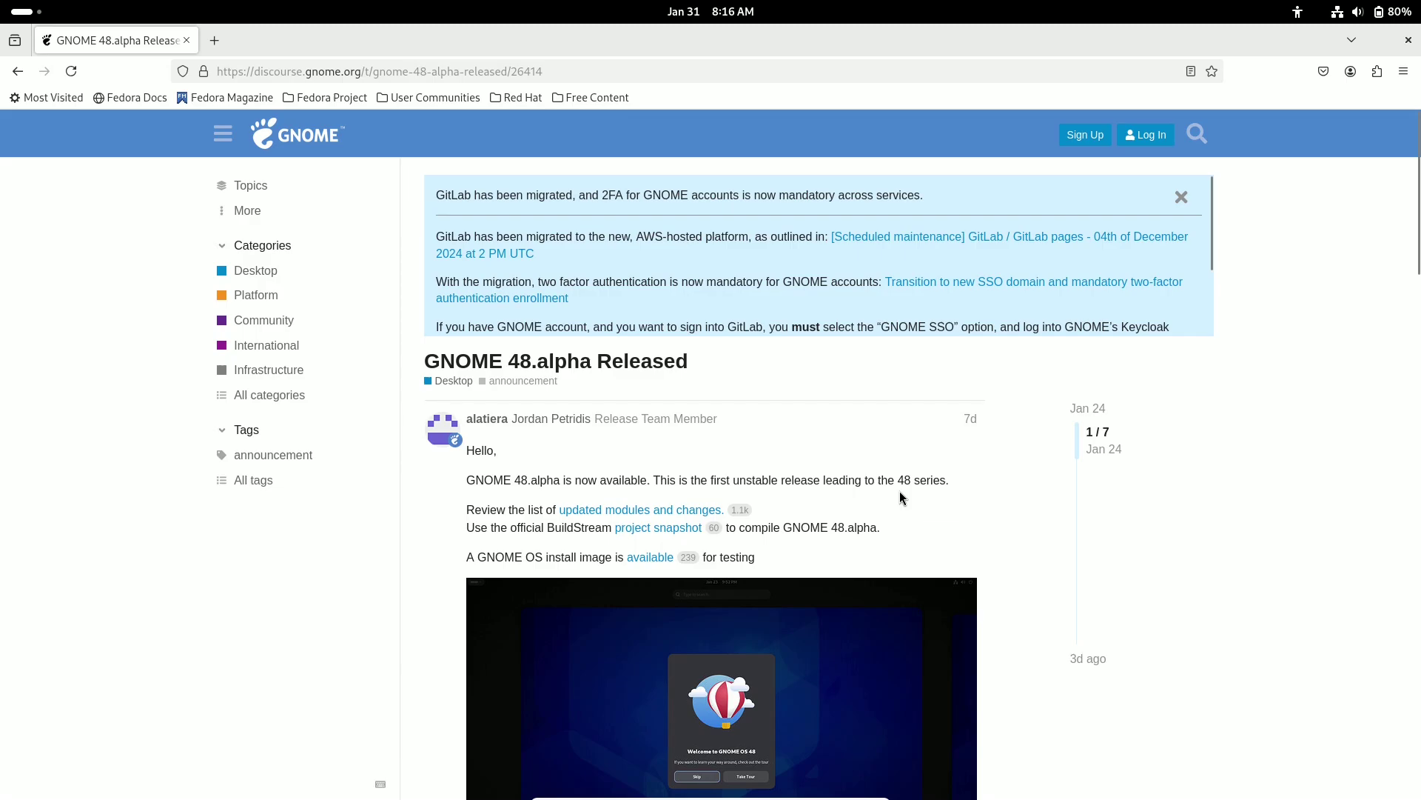
scroll(1249, 418, "down", 8)
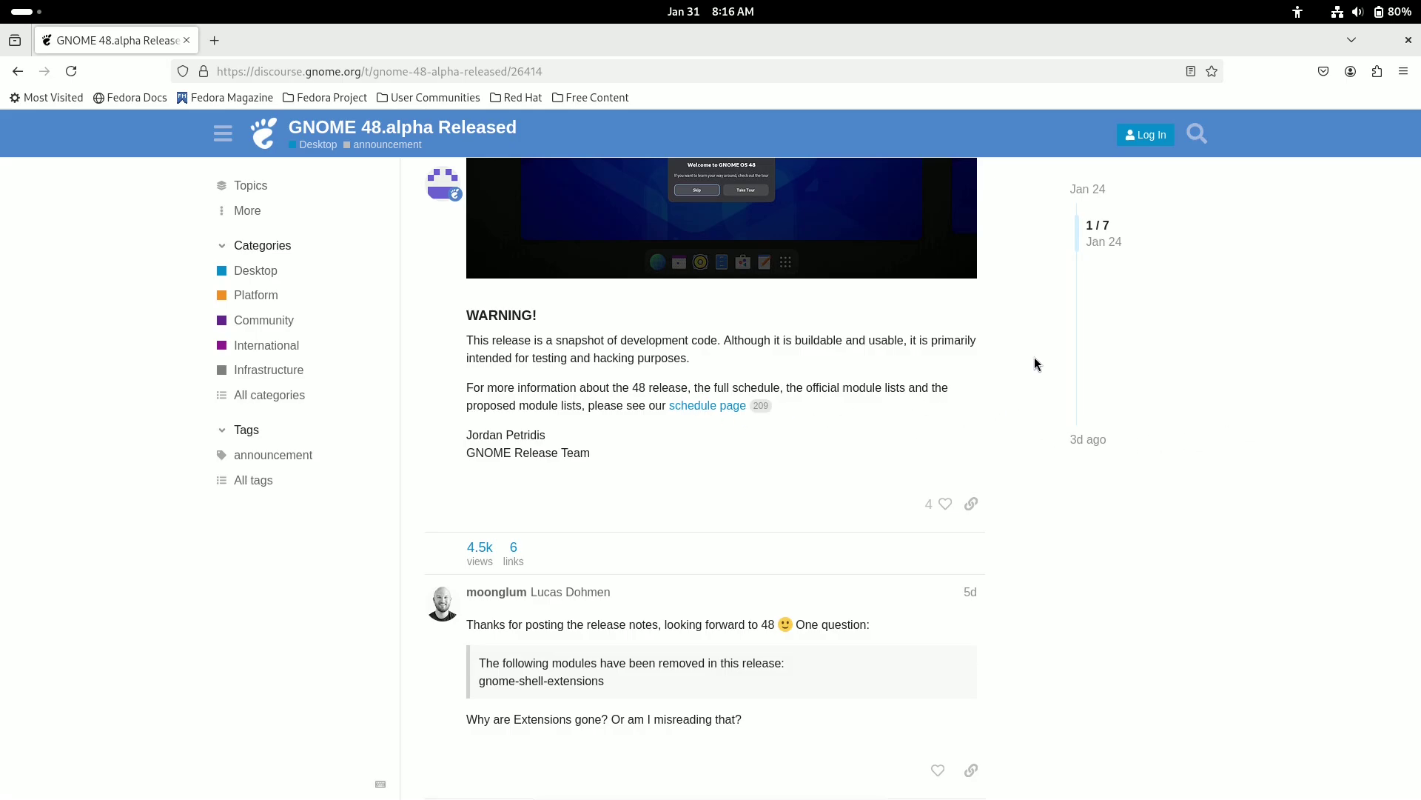
scroll(1055, 274, "up", 3)
scroll(1056, 274, "down", 7)
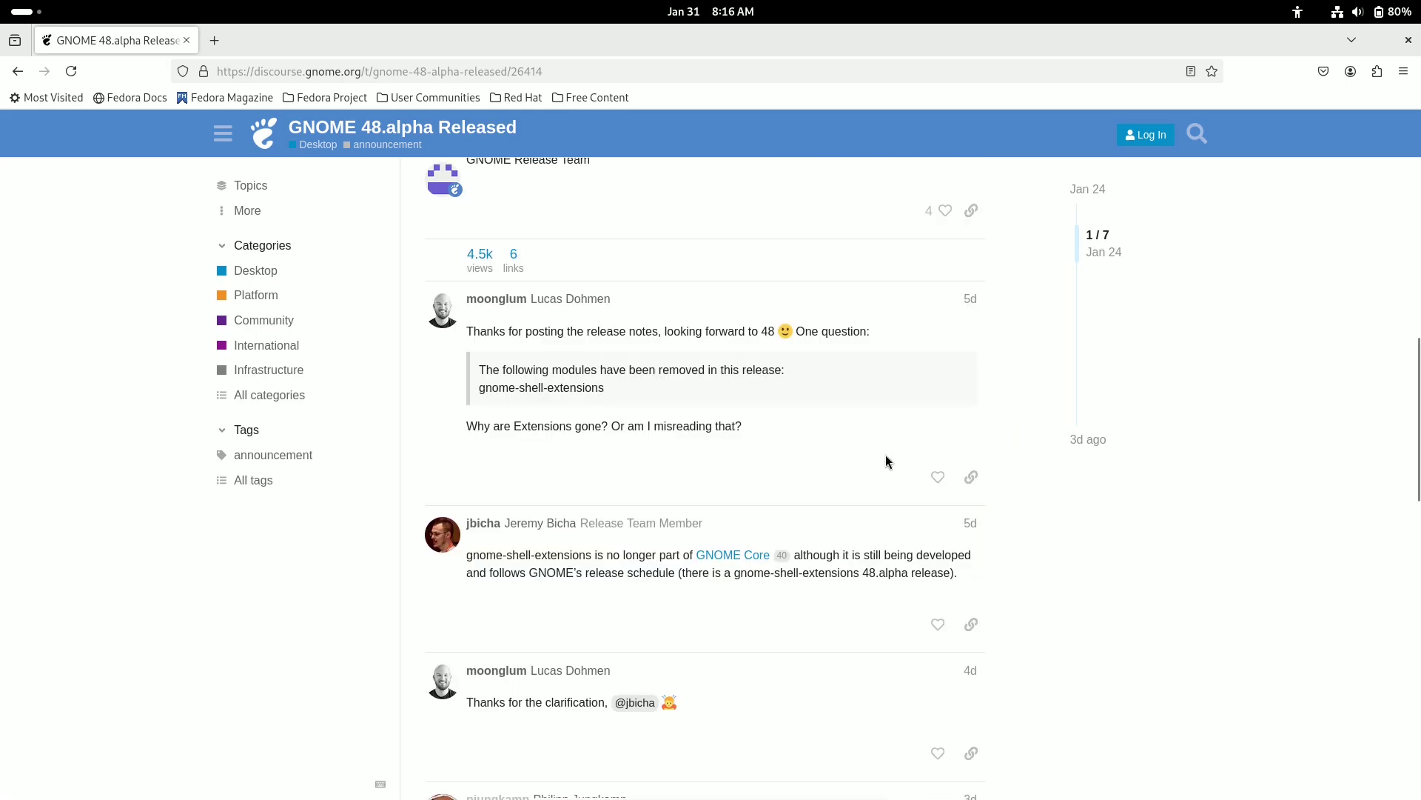
scroll(889, 459, "up", 7)
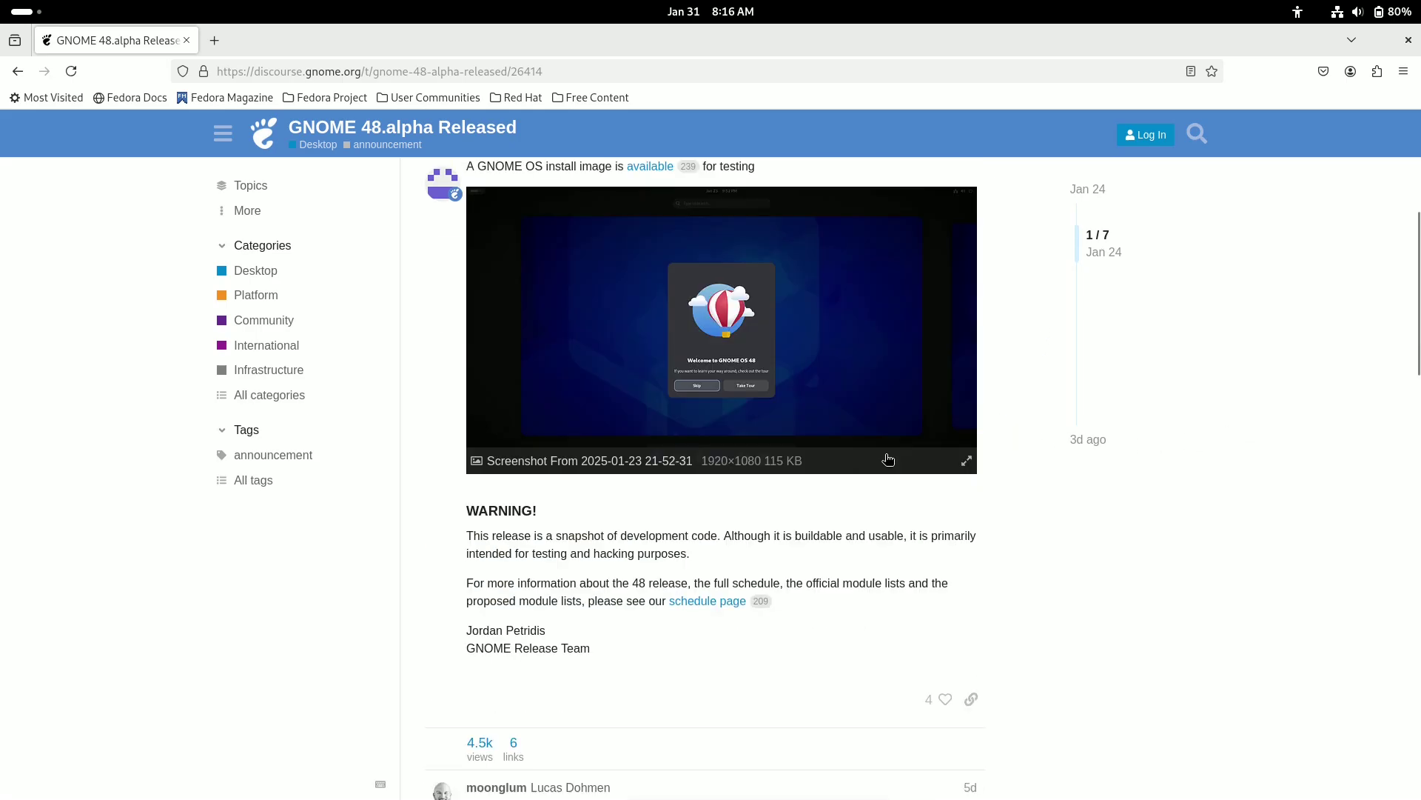
Step: Close Firefox and request Log Out from the Quick Settings power menu
left_click(1408, 41)
left_click(1399, 13)
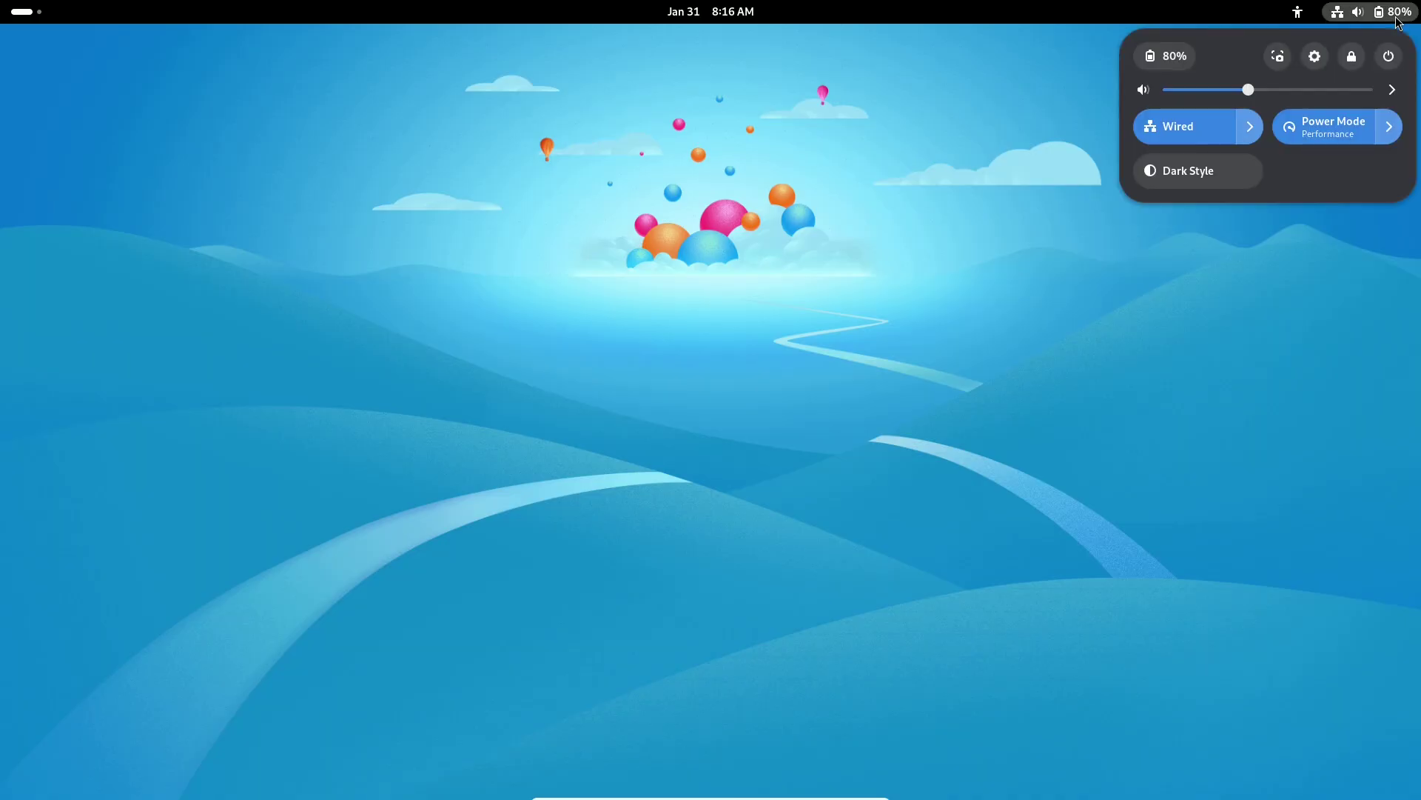
left_click(1388, 56)
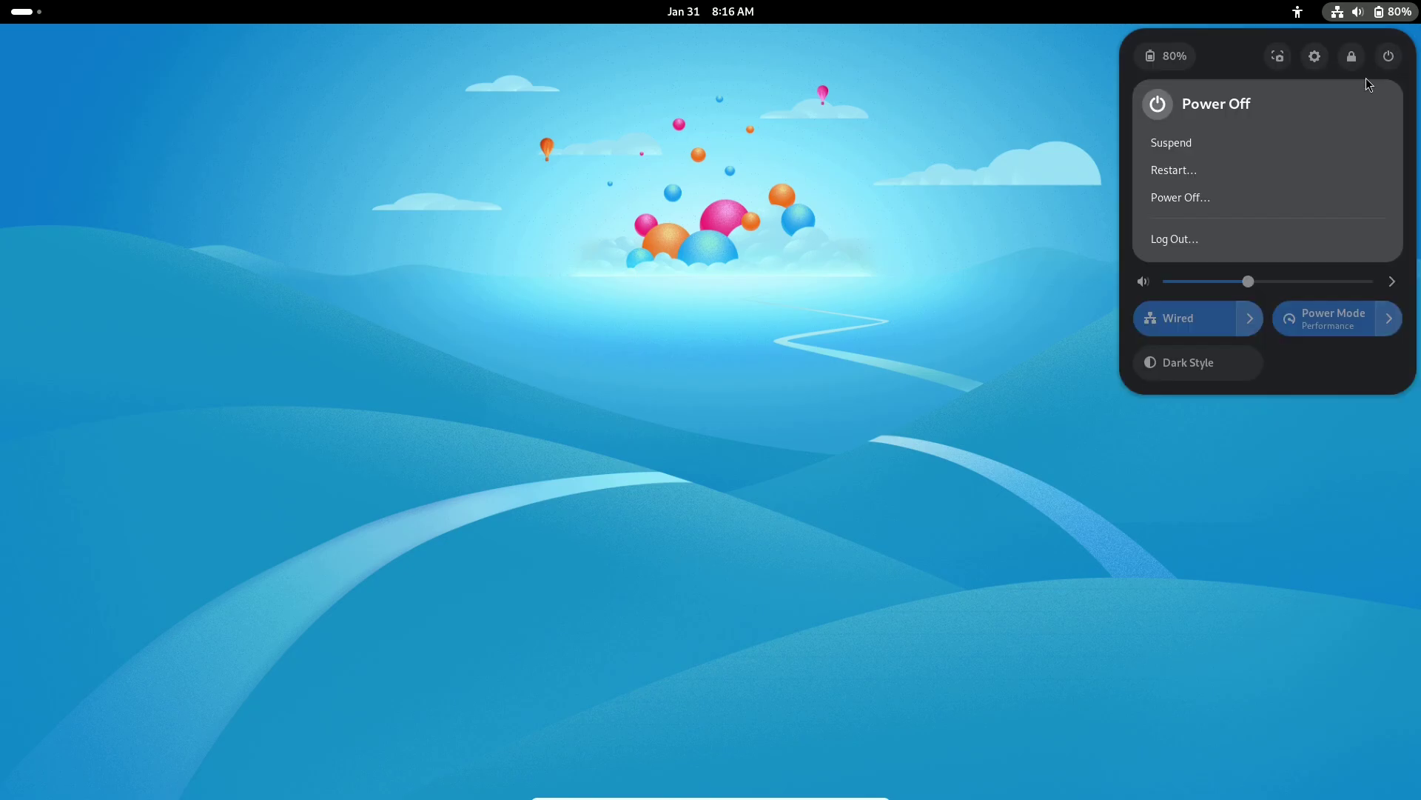
left_click(1205, 232)
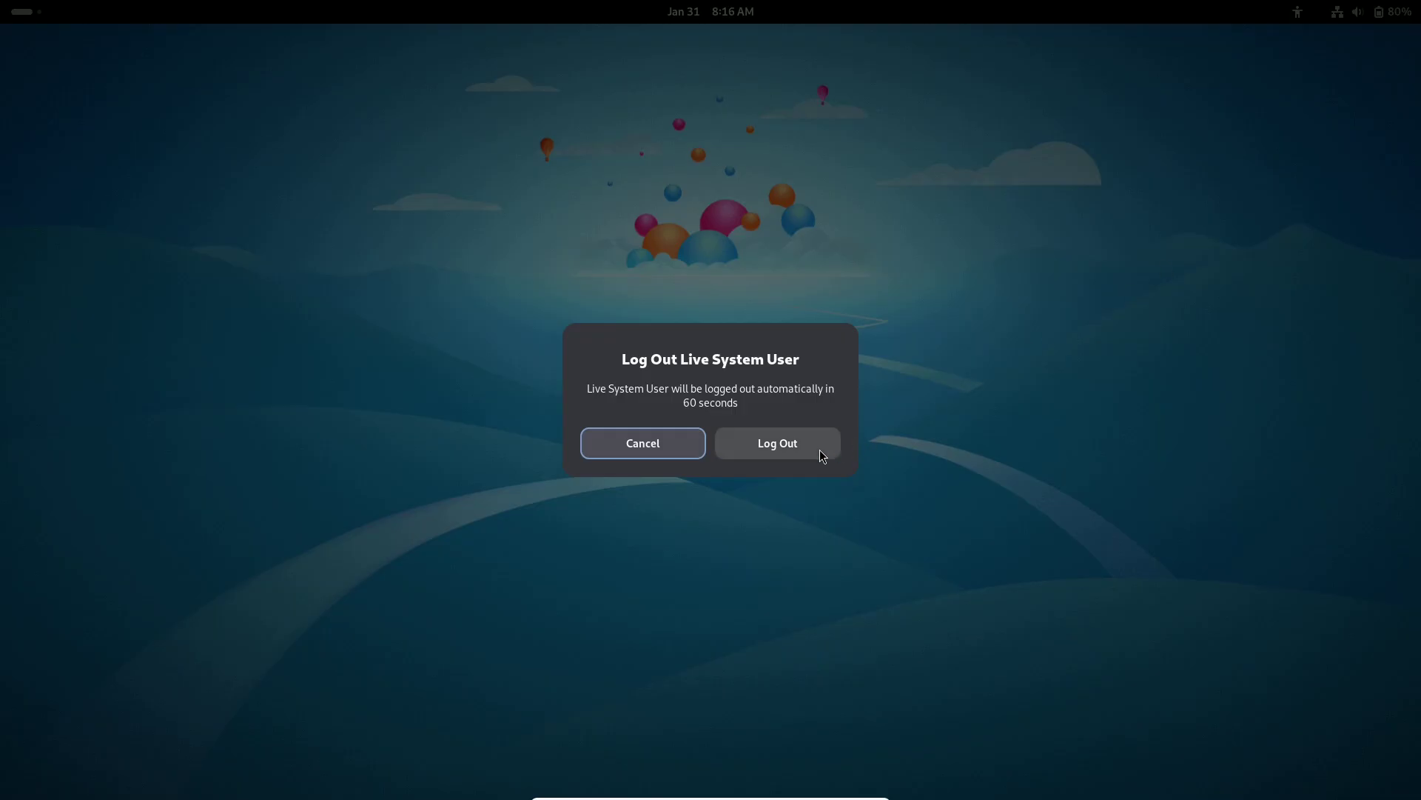